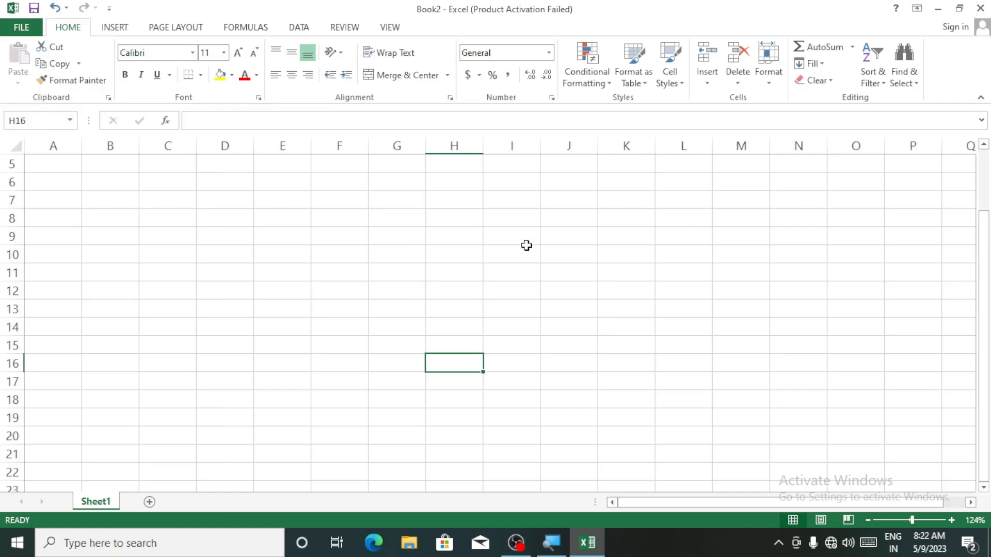
click(527, 248)
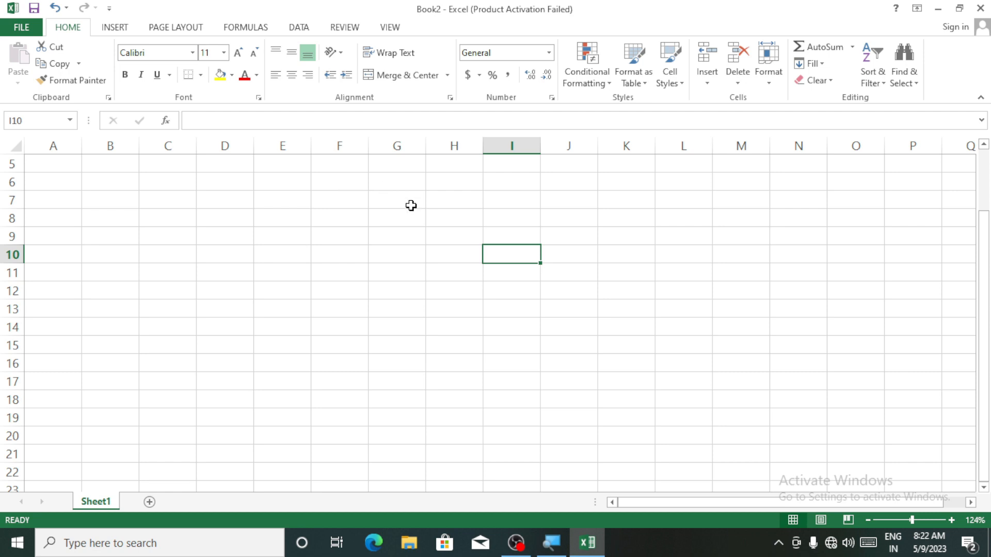
click(416, 247)
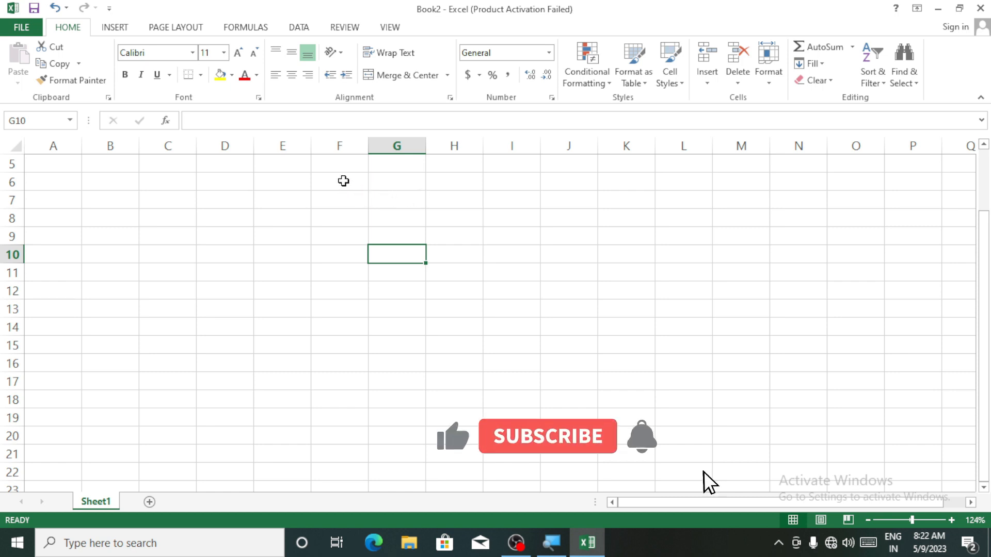
Step: Merge and center cells F6:J9 and enter the title MARKSHEET in the merged cell
click(354, 184)
drag(354, 184, 553, 233)
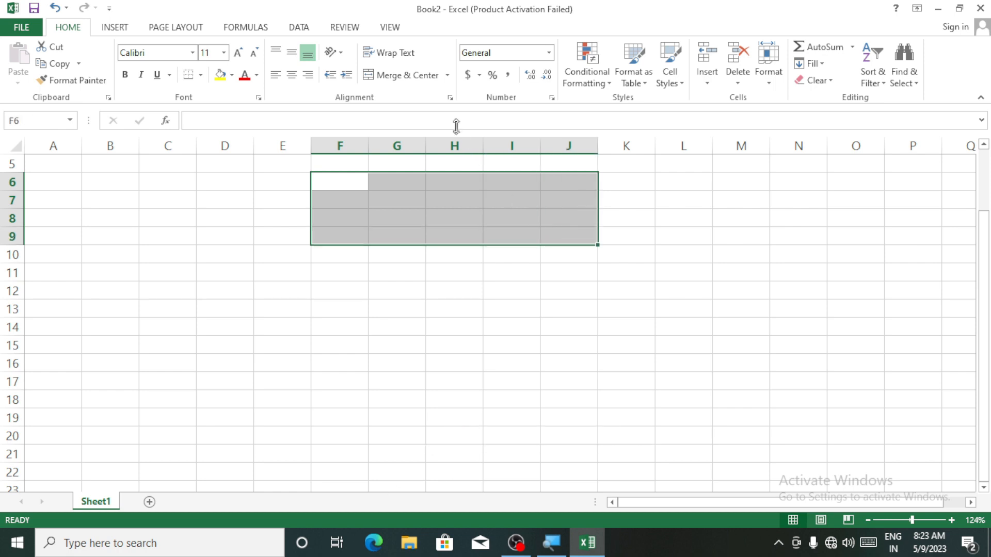
click(410, 75)
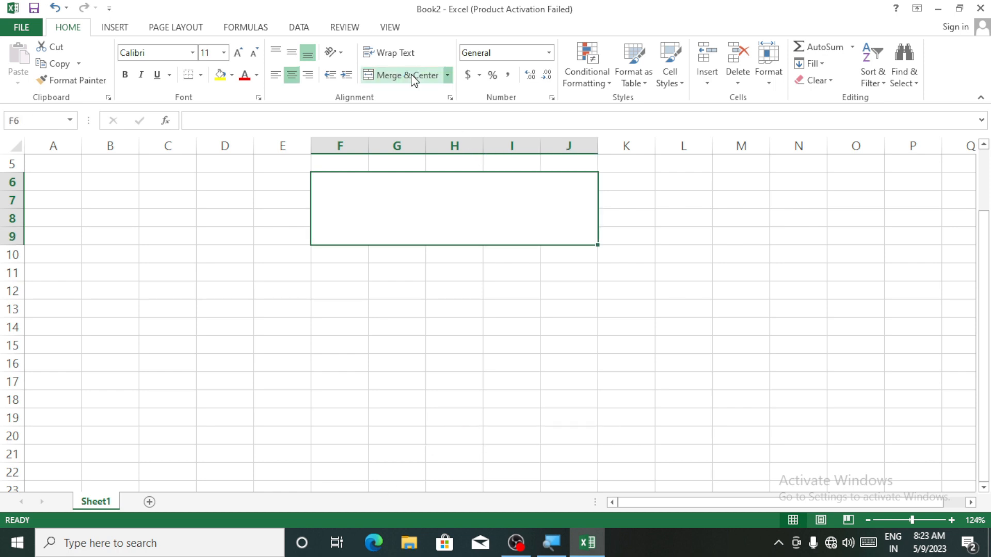
text(MARKSHEET)
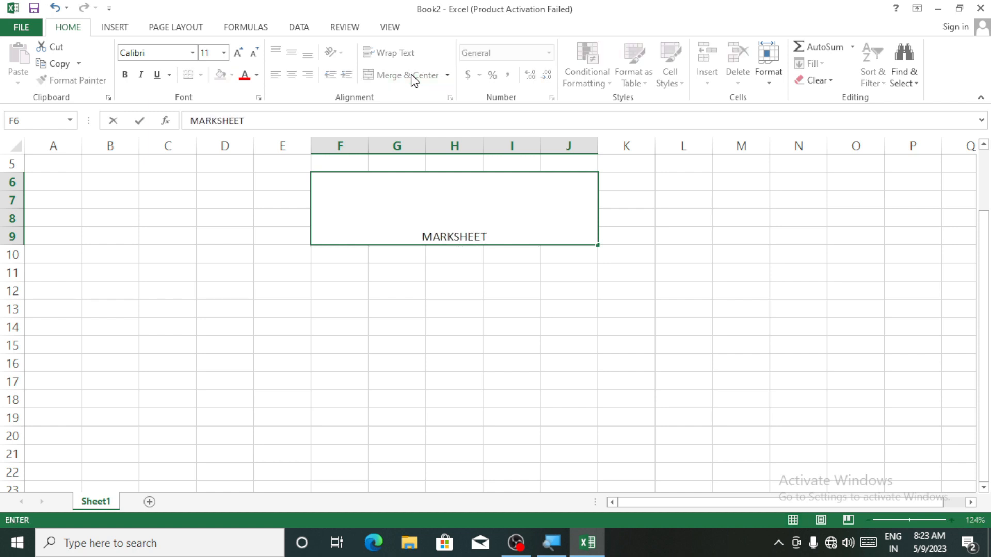
key(Return)
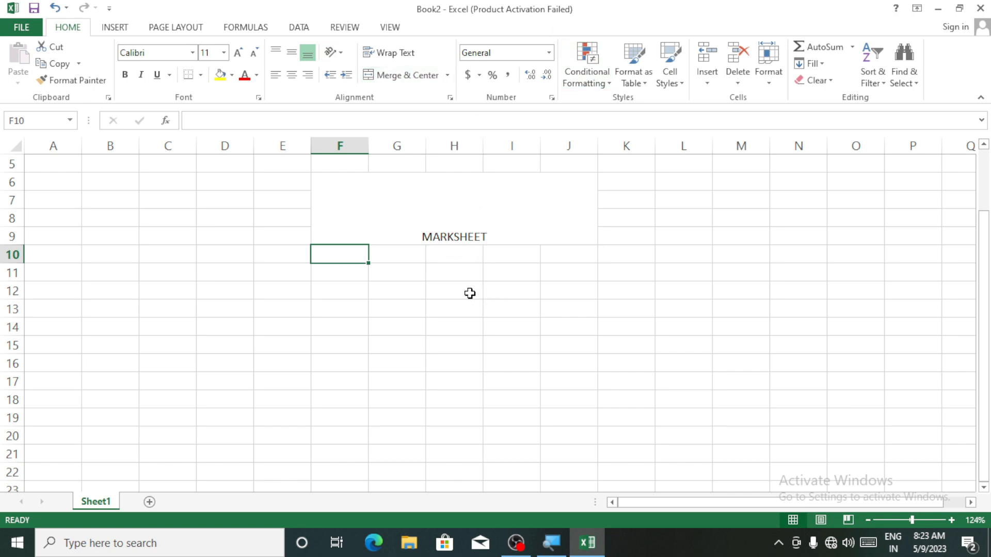
Step: Format the MARKSHEET title with middle vertical alignment, font size 18 and bold
click(472, 223)
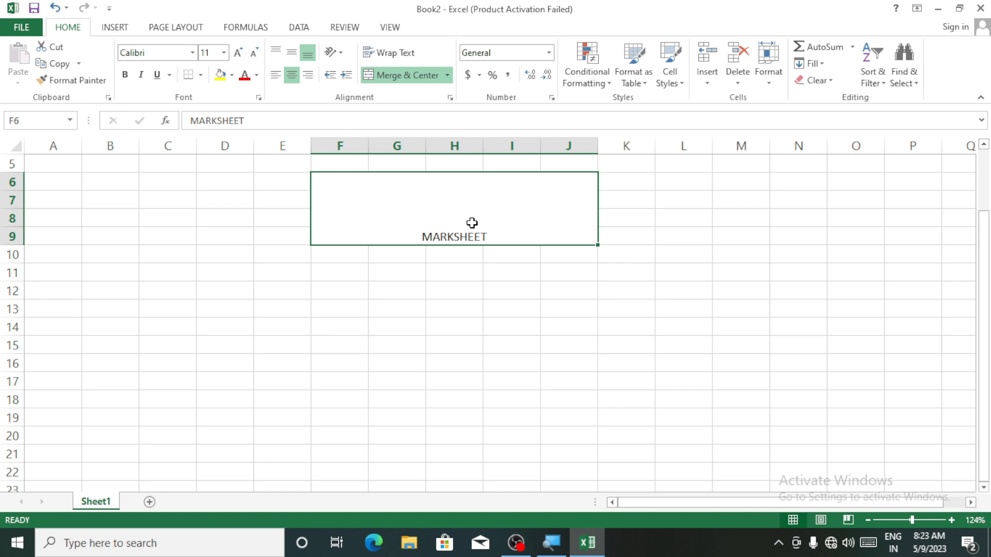
click(292, 52)
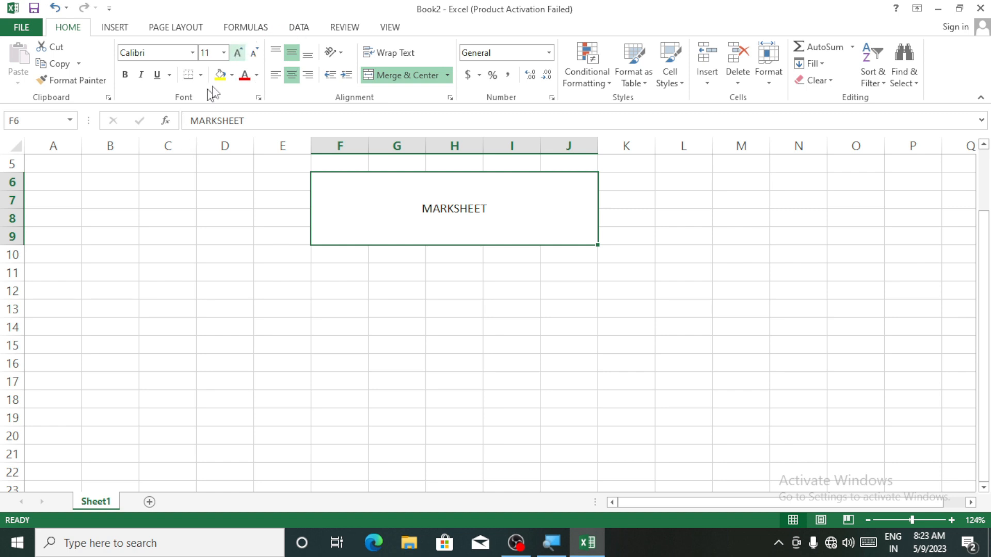
click(239, 57)
click(239, 57)
click(239, 57)
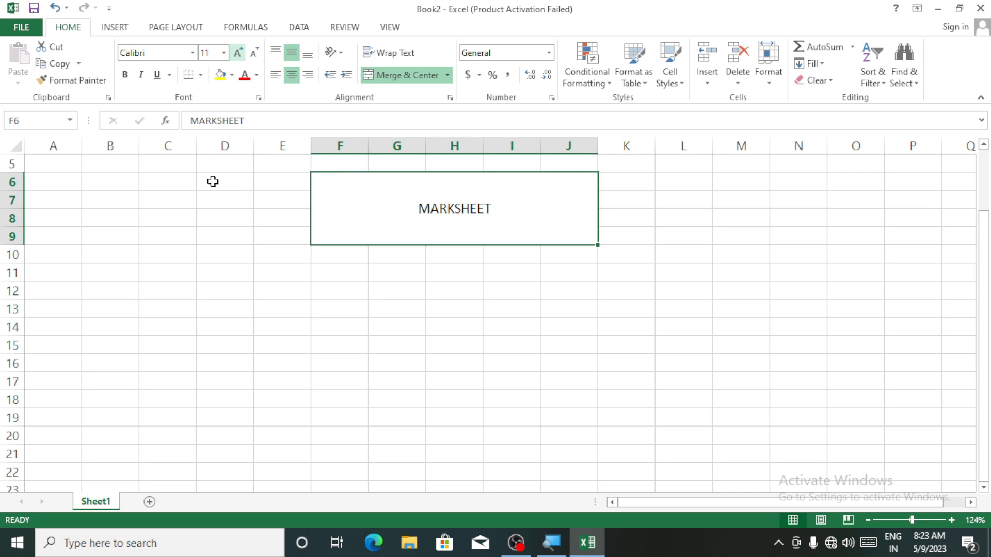
click(238, 53)
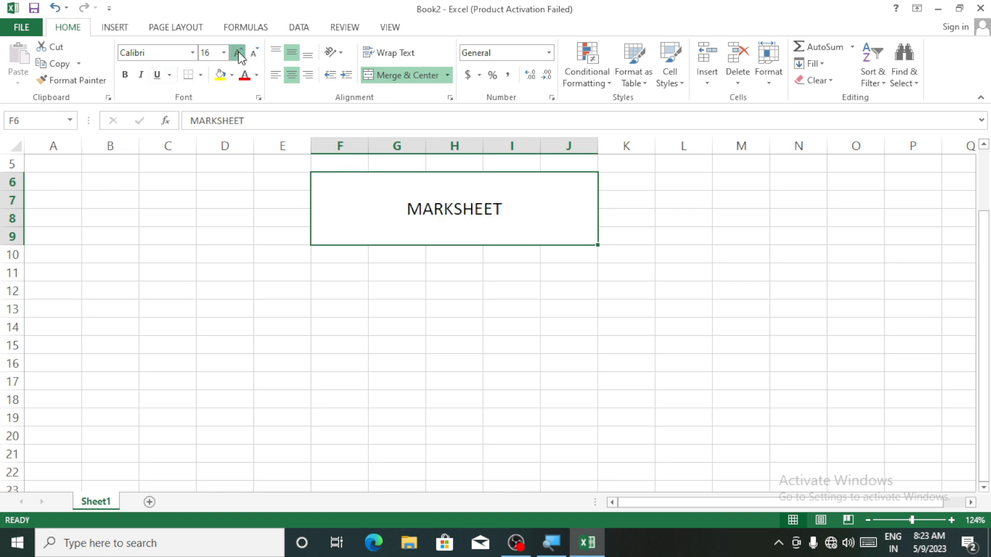
click(125, 75)
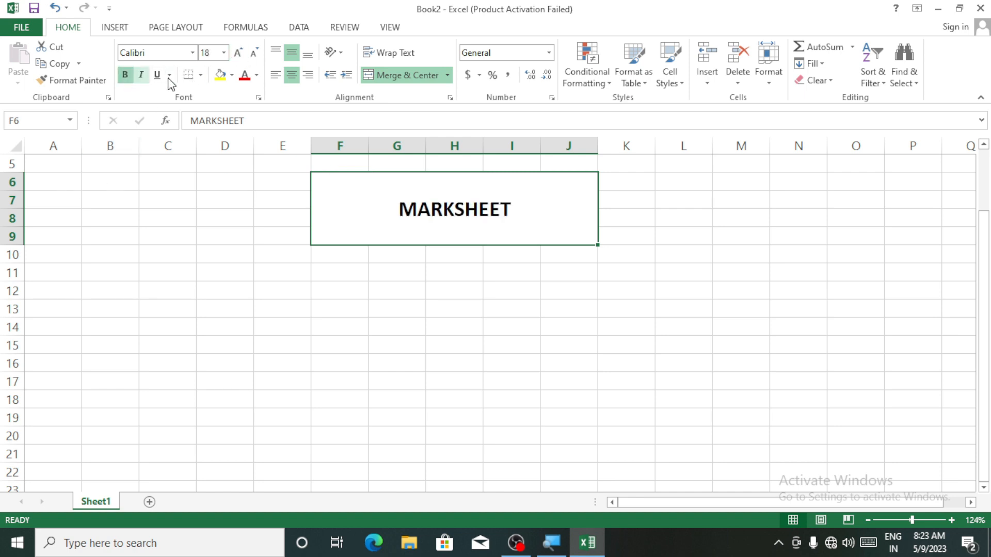
Step: Fill the merged MARKSHEET title cell with a light green theme color
click(232, 76)
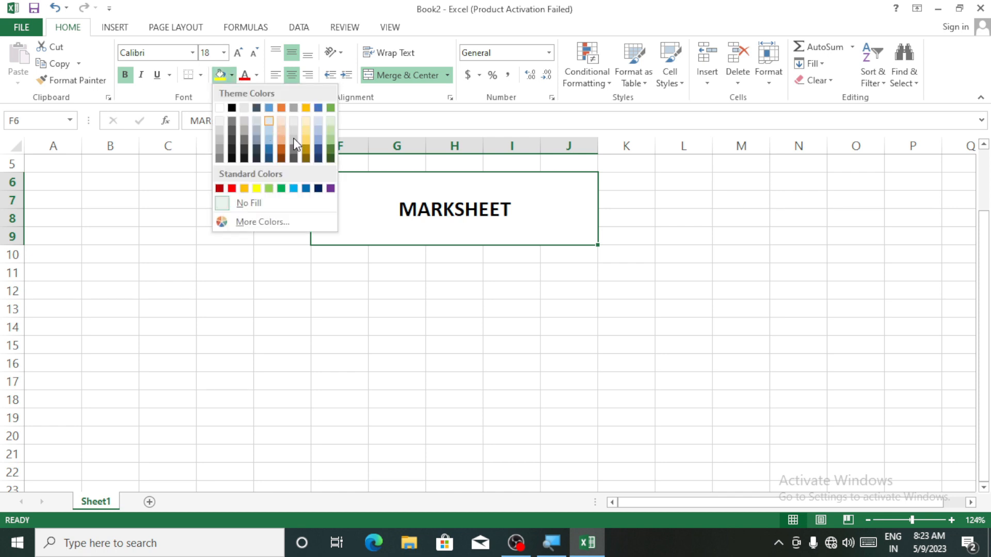
click(327, 132)
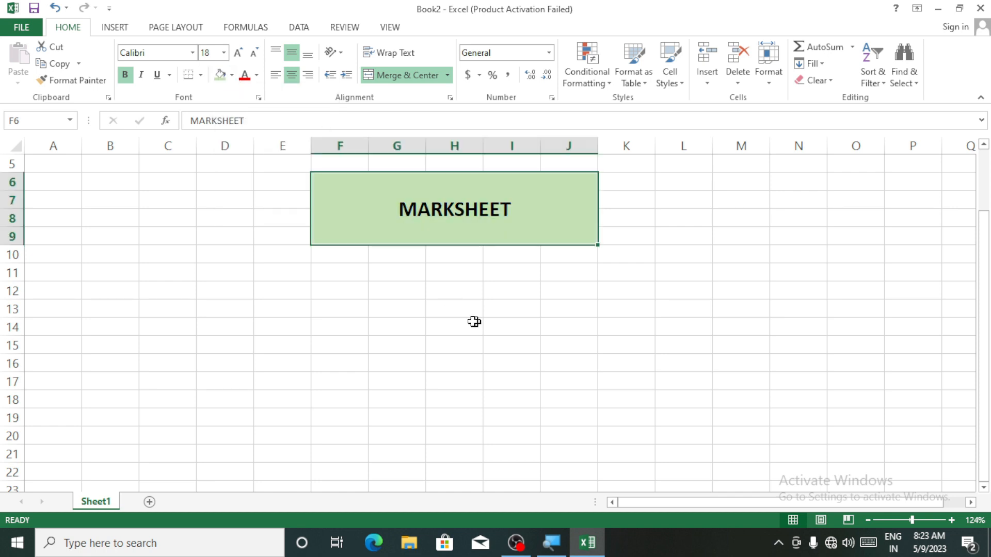
click(373, 323)
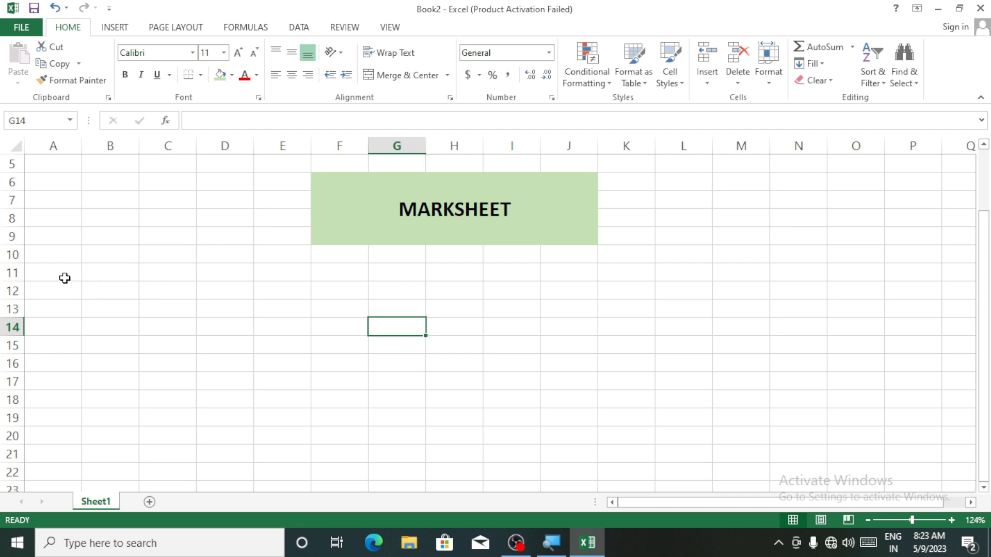
Step: Enter the column headers ST.NAME, ENG, MATH and HIN in cells A12 to D12
click(56, 295)
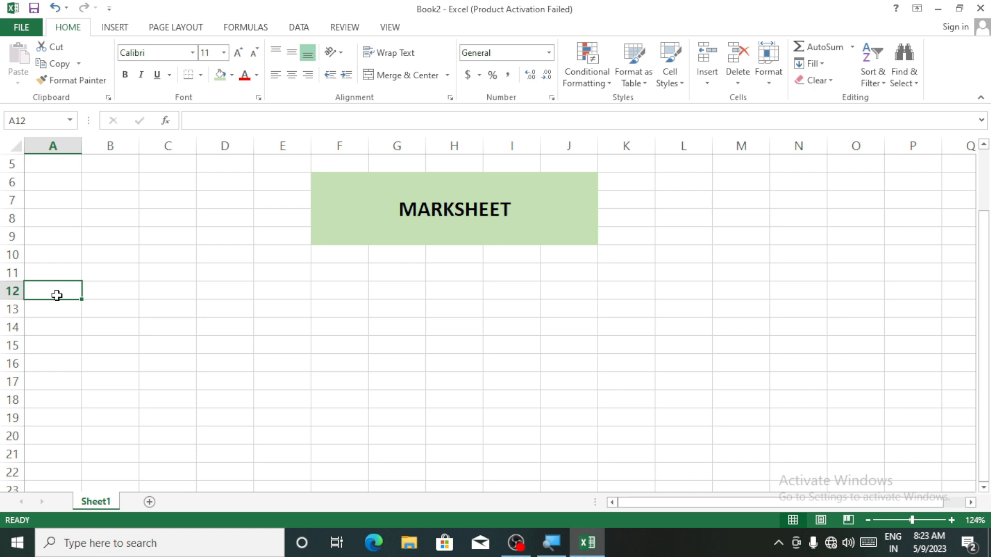
text(ST.NAME)
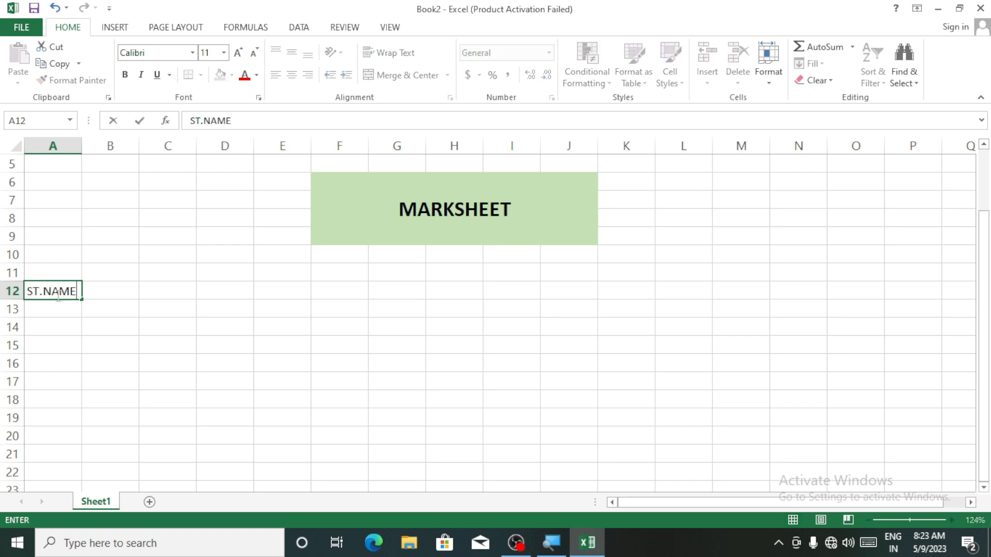
key(Tab)
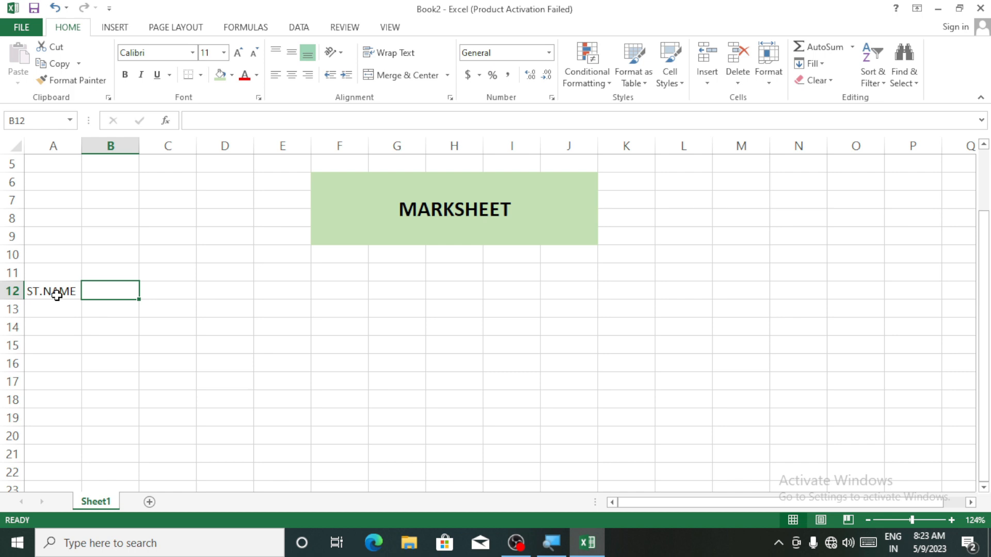
text(ENG)
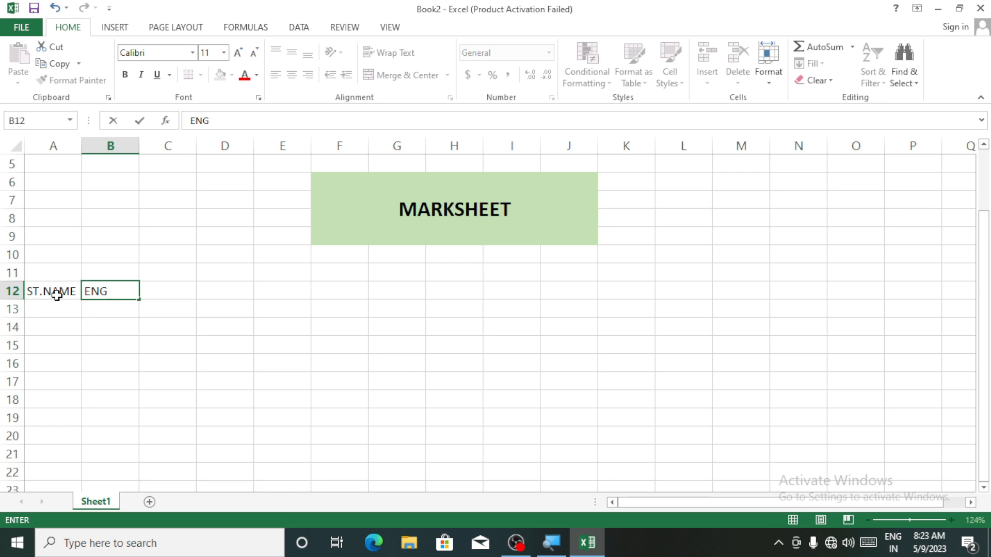
key(Tab)
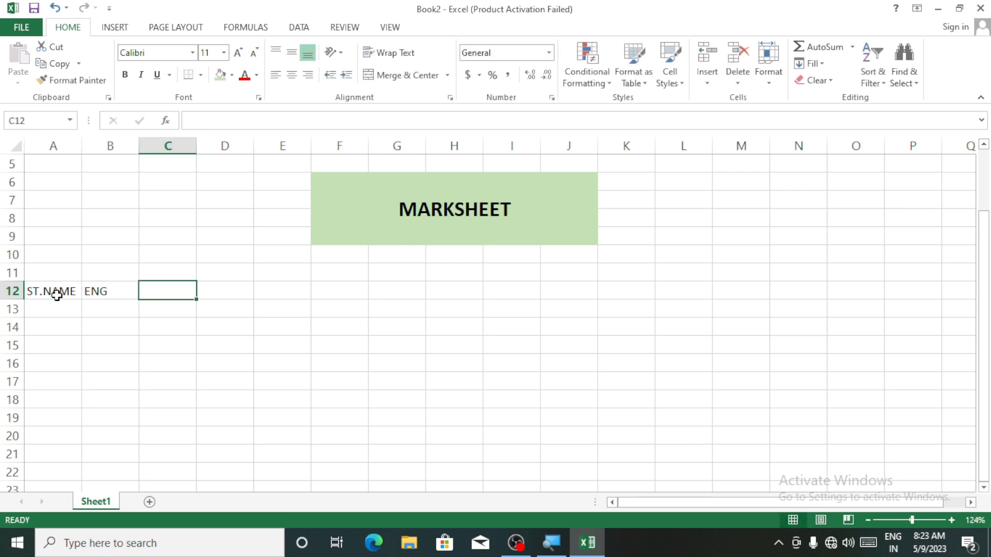
text(MATH)
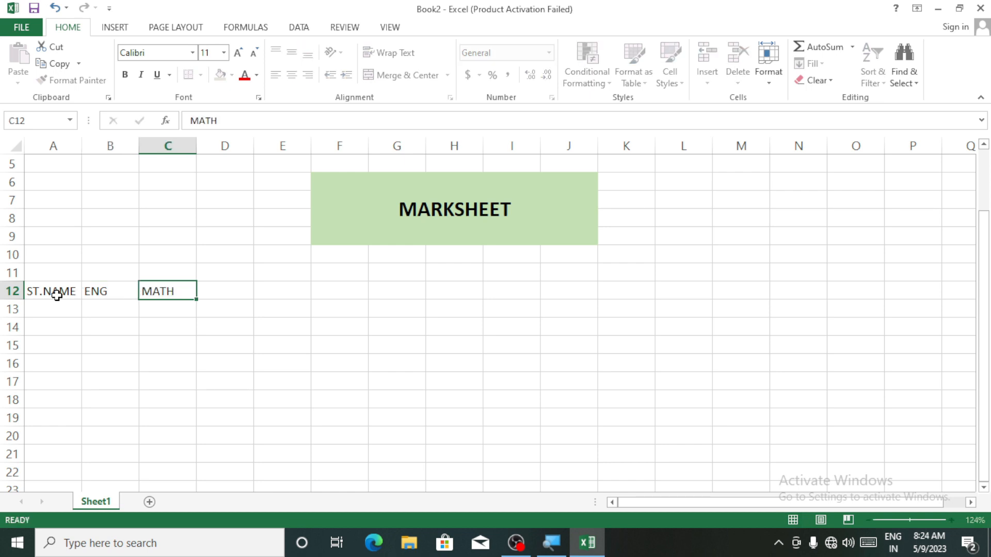
key(Tab)
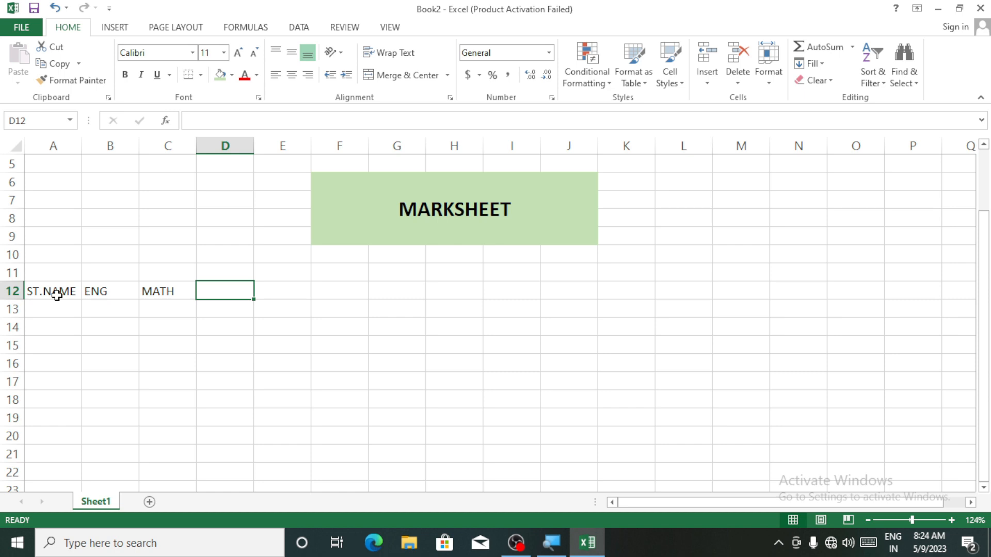
text(HIN)
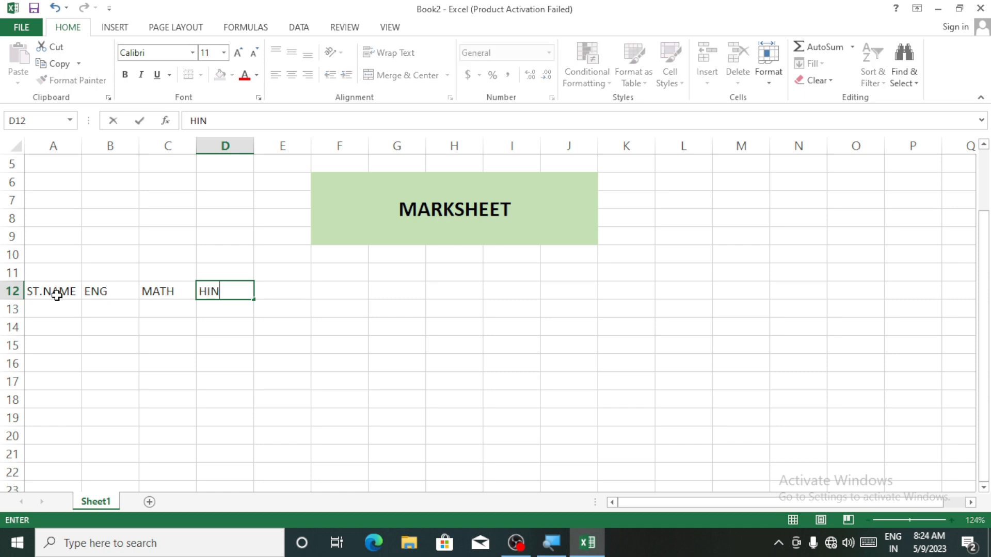
key(Tab)
Step: Continue the header row with S.SCI, G.SCI and MATH in cells E12 to G12
text(S.SCI)
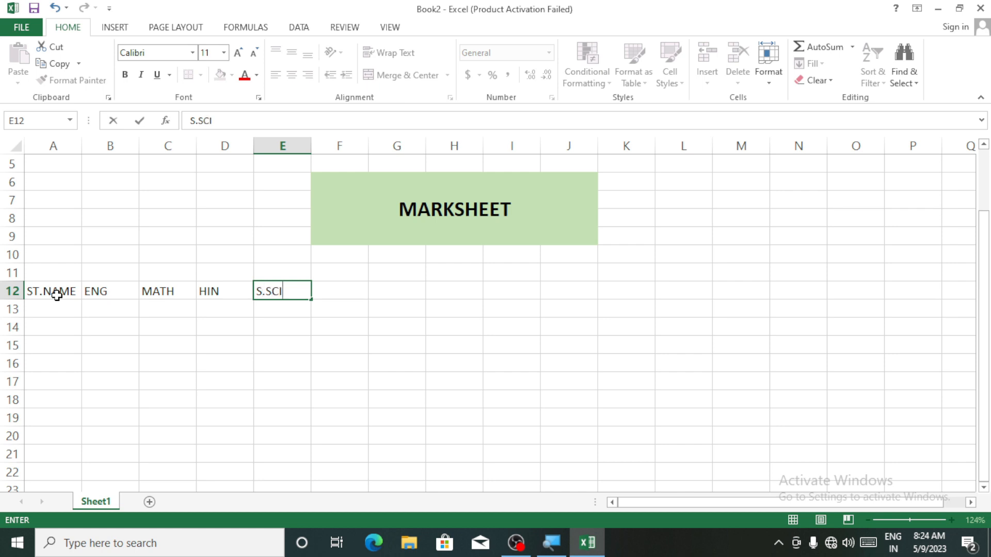
key(ctrl+Return)
key(Tab)
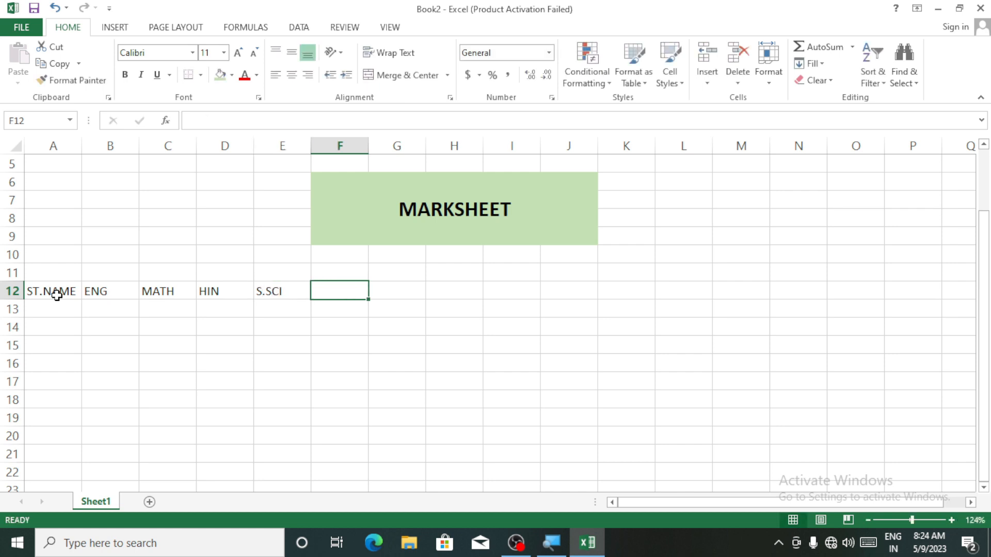
text(G.SC)
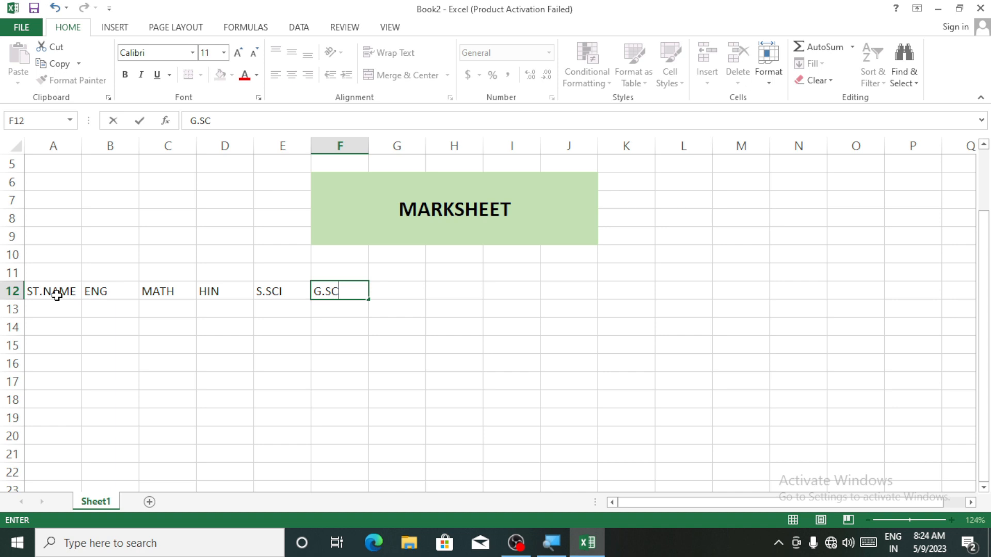
text(I)
key(ctrl+Return)
key(Tab)
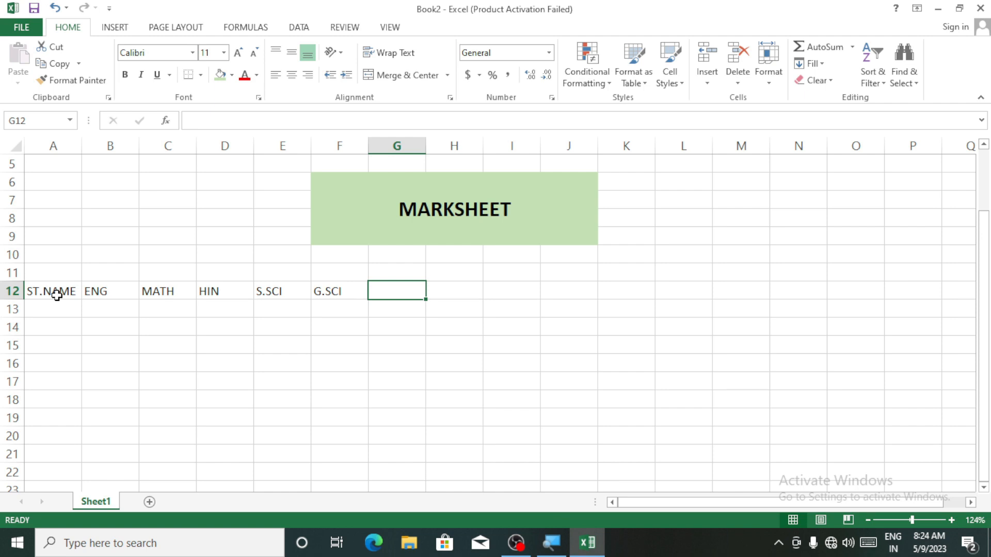
text(MATH)
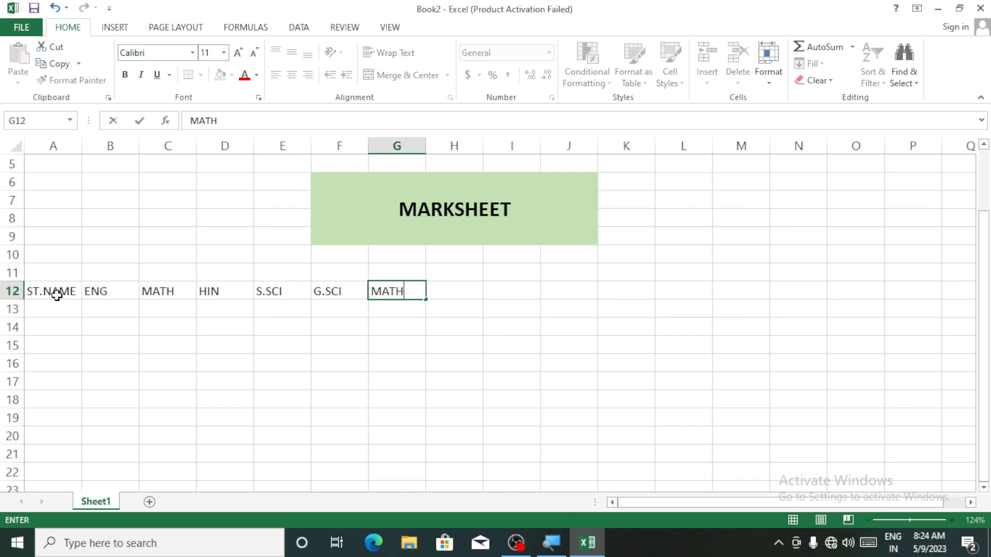
key(ctrl+Return)
key(Tab)
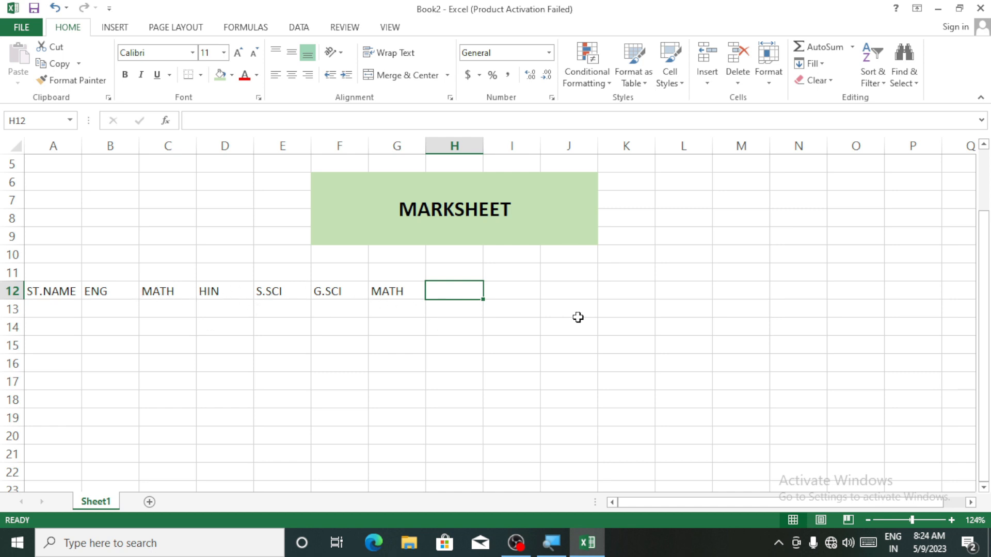
Step: Add the calculation headers TOTAL, MAXIMUM, MINIMUM and AVERAGE in cells H12 to K12
text(TOTAL)
key(Tab)
text(MAXIMUM)
key(Tab)
text(MINIMUM)
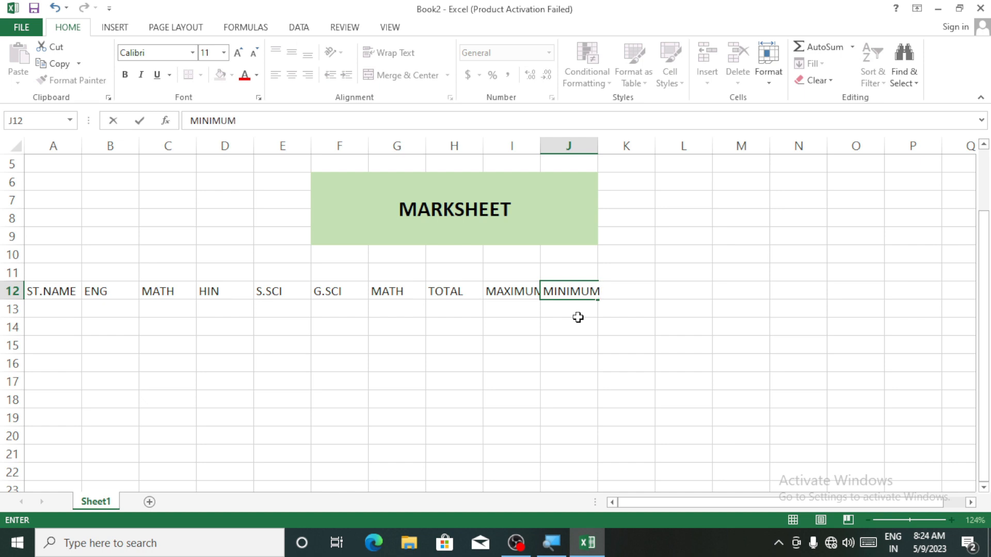
key(Tab)
text(AVERAGE)
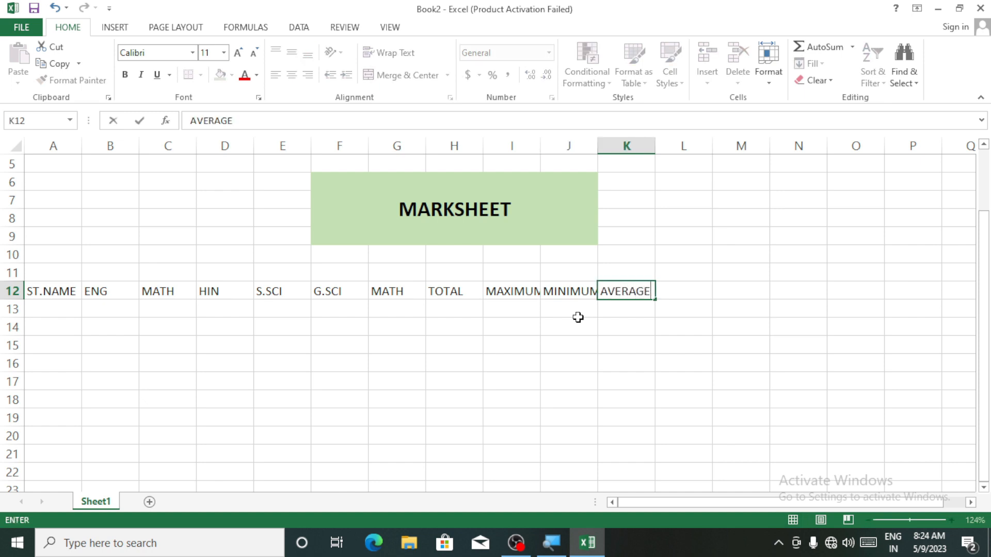
key(Tab)
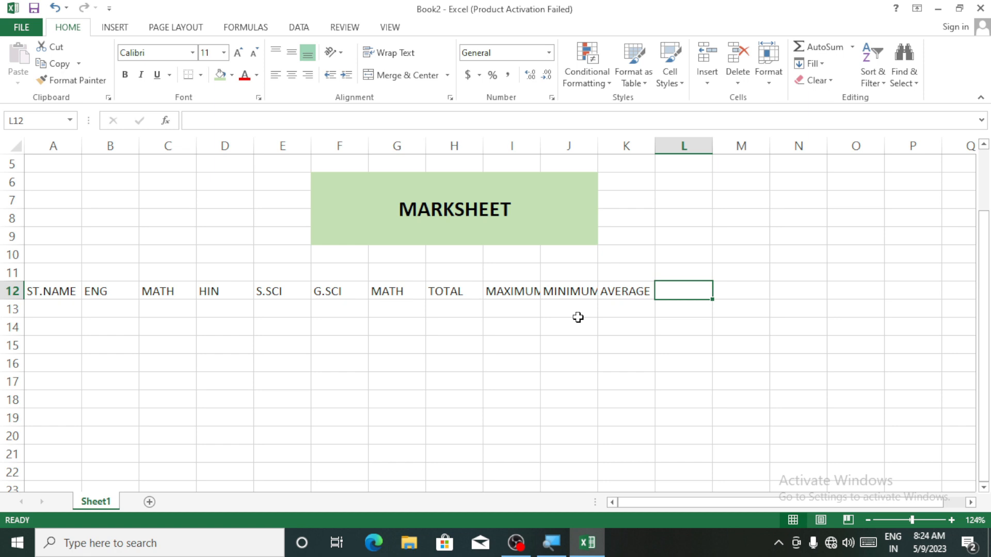
Step: Enter the headers RESULT in cell L12 and GRADE in cell M12
key(Left)
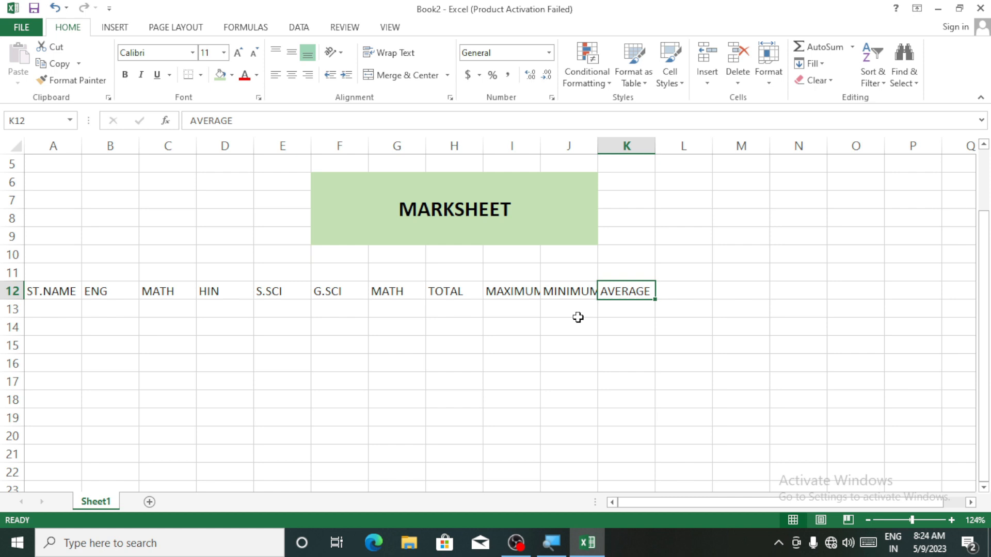
key(Right)
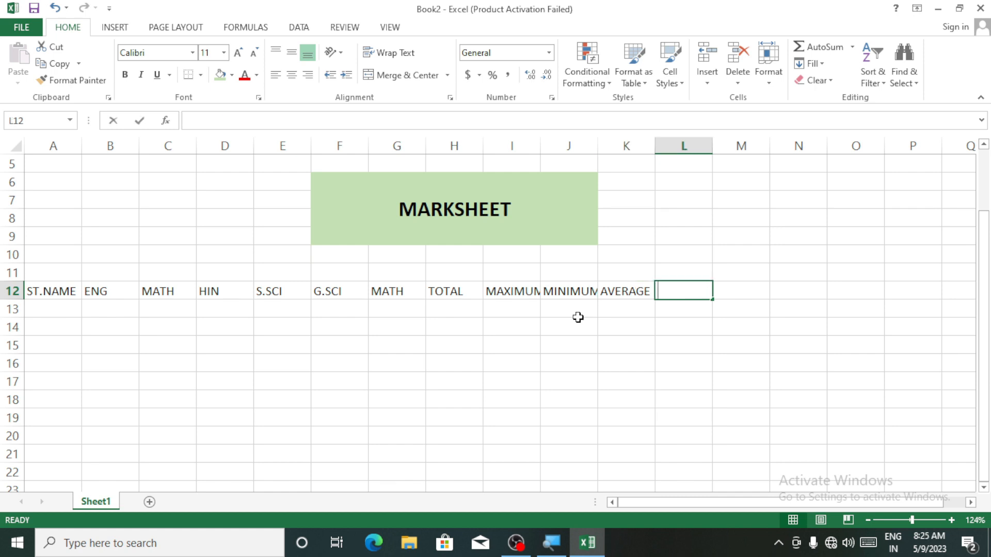
text(REULT)
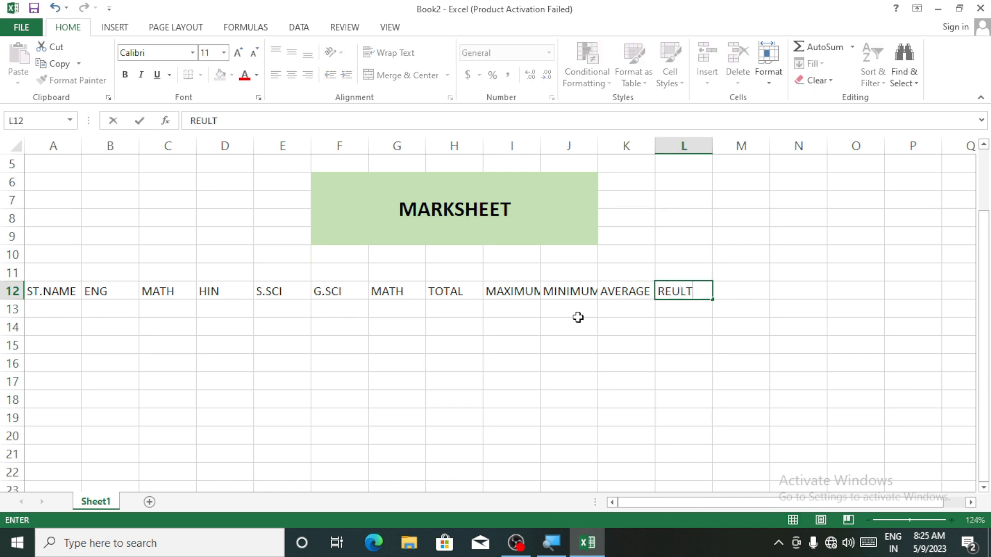
key(BackSpace)
key(BackSpace)
key(BackSpace)
text(SULT)
key(ctrl+Return)
key(Right)
text(GRADE)
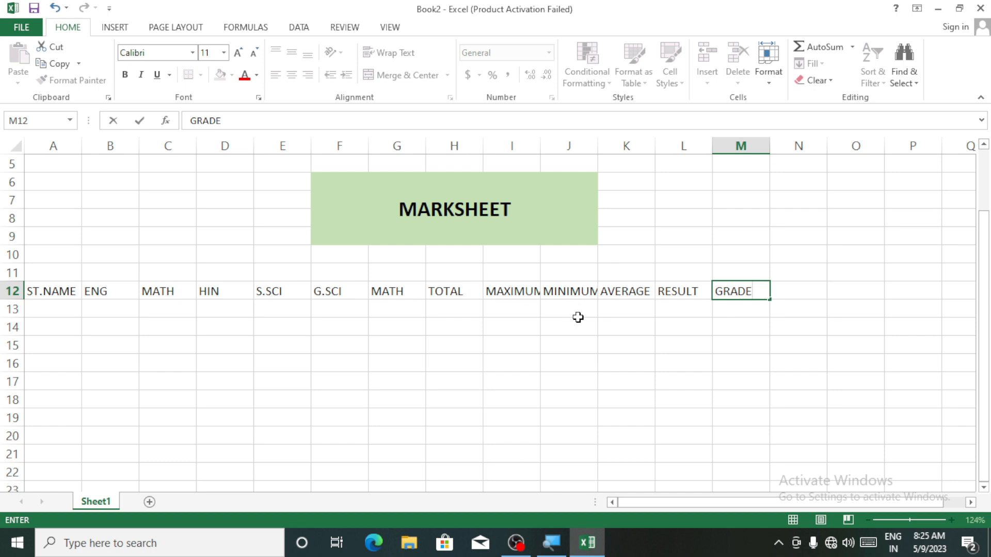
key(Tab)
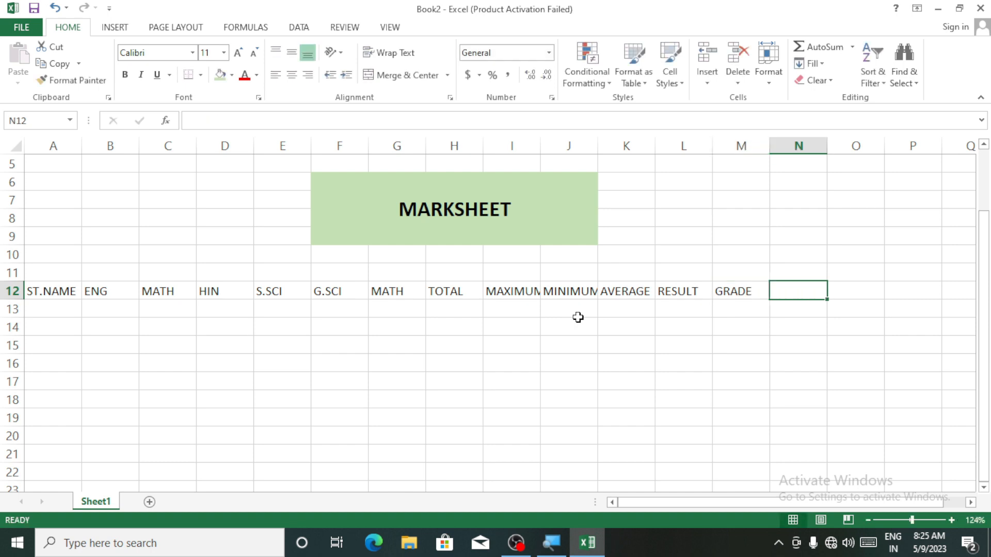
text(SUB)
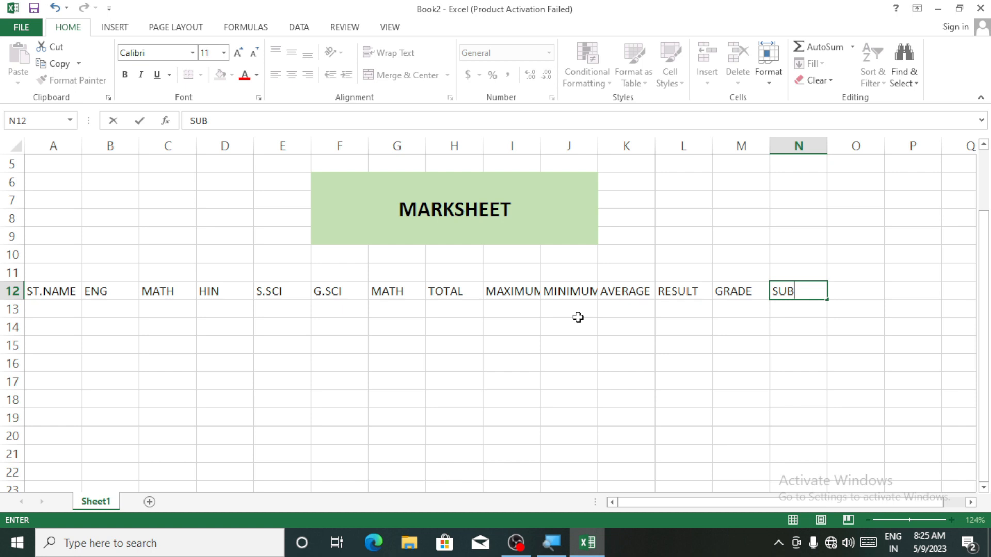
text(BASE)
key(BackSpace)
key(BackSpace)
key(BackSpace)
key(BackSpace)
key(BackSpace)
key(BackSpace)
key(BackSpace)
key(Escape)
key(Return)
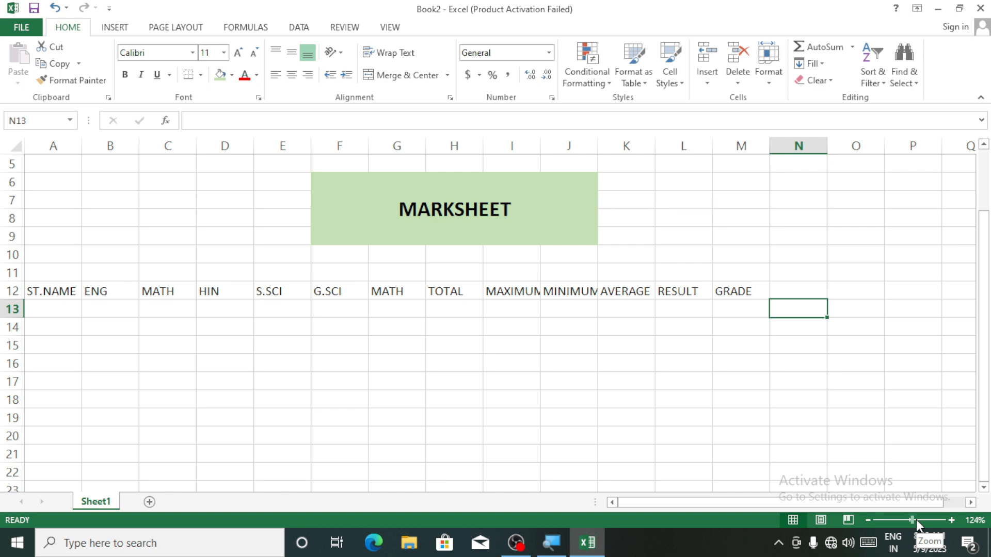
Step: Widen columns I, J and K so the MAXIMUM, MINIMUM and AVERAGE headers fit in their cells
click(520, 293)
click(537, 329)
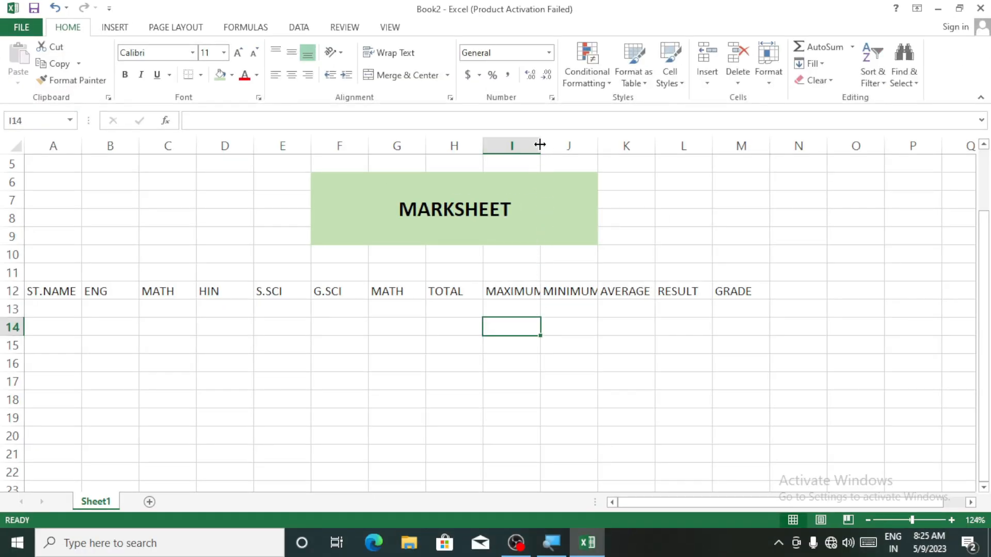
drag(540, 144, 623, 149)
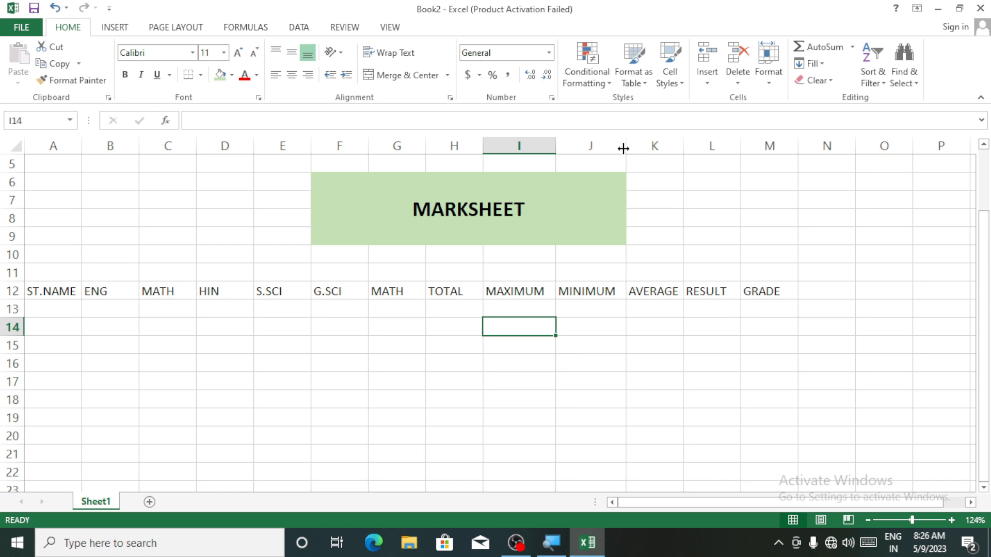
drag(683, 146, 685, 147)
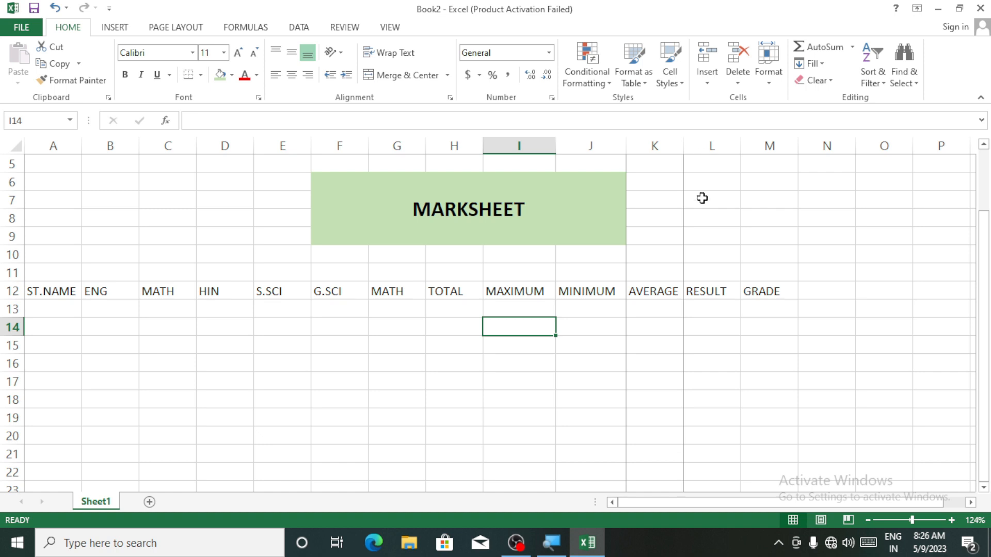
click(433, 362)
click(318, 340)
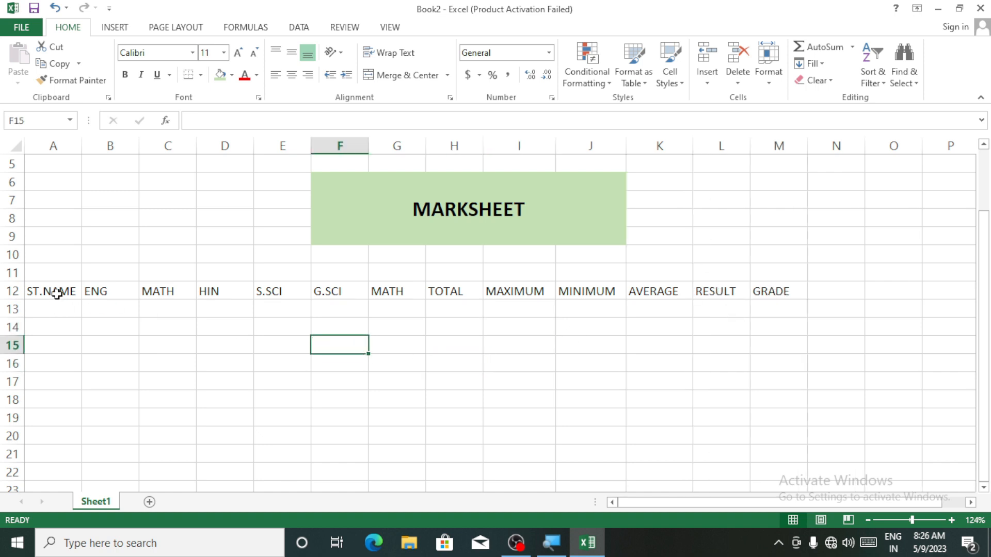
Step: Apply all borders and bold formatting to the marksheet table range A12 to M14
drag(57, 292, 764, 331)
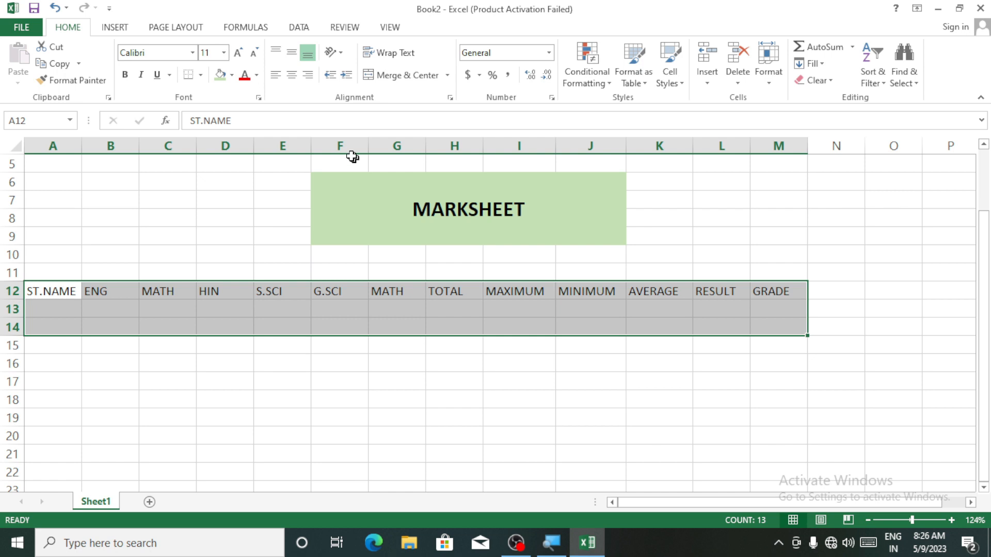
click(200, 75)
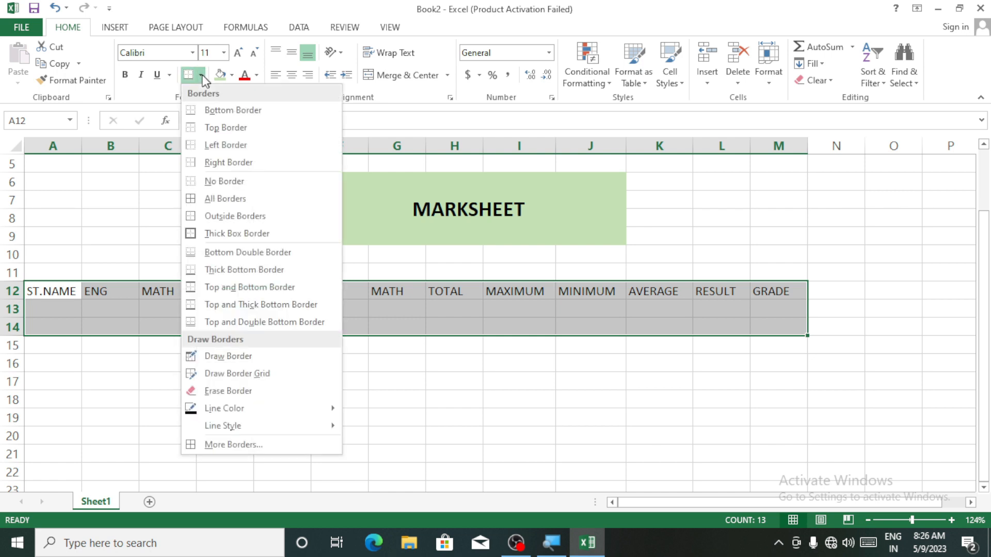
click(229, 203)
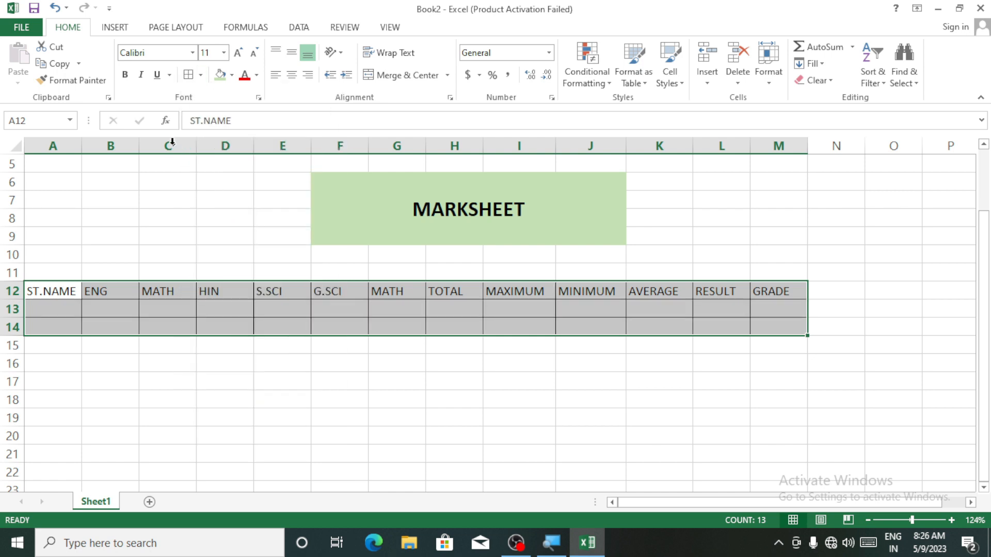
click(124, 76)
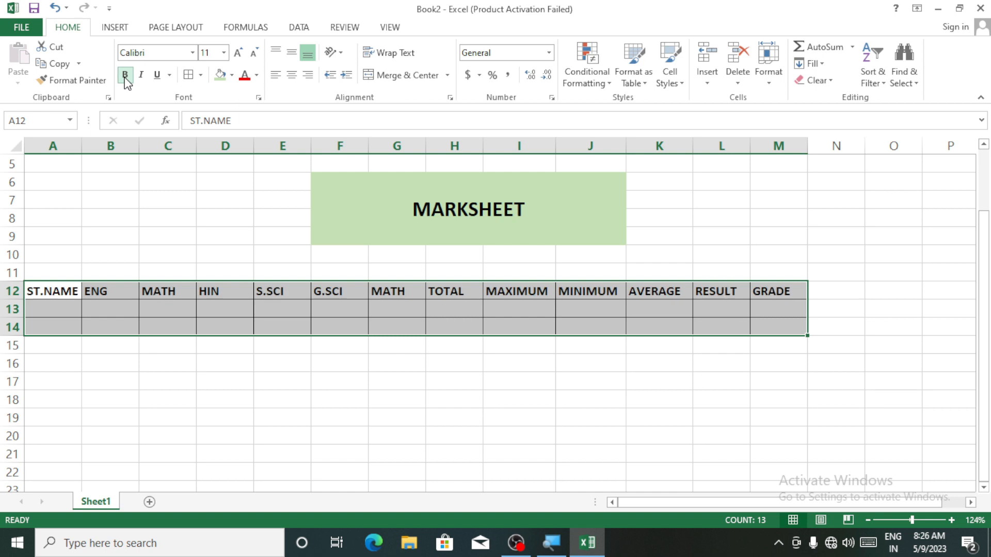
click(134, 372)
Step: Fill the header row from A12 to M12 with a light gold theme color
drag(76, 291, 155, 289)
drag(370, 287, 774, 290)
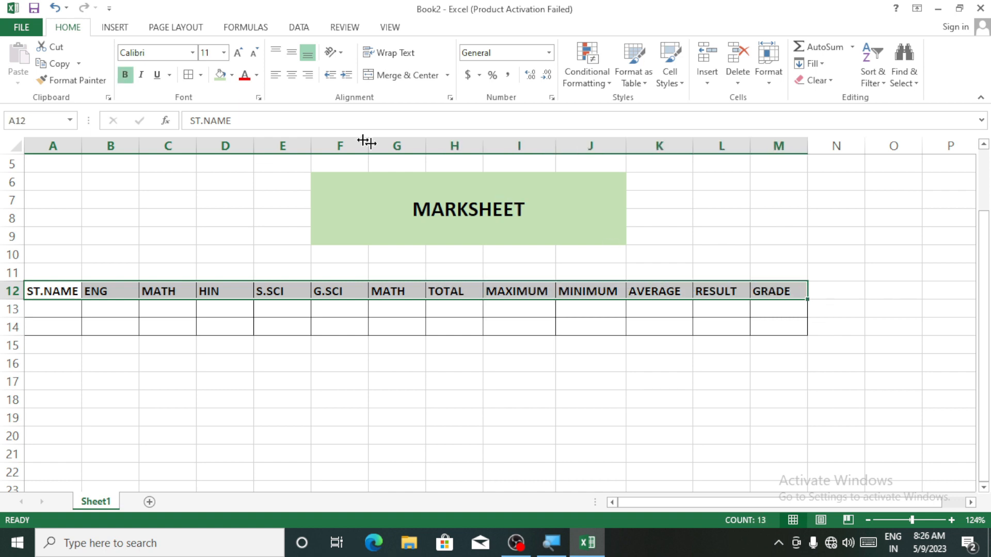
click(233, 76)
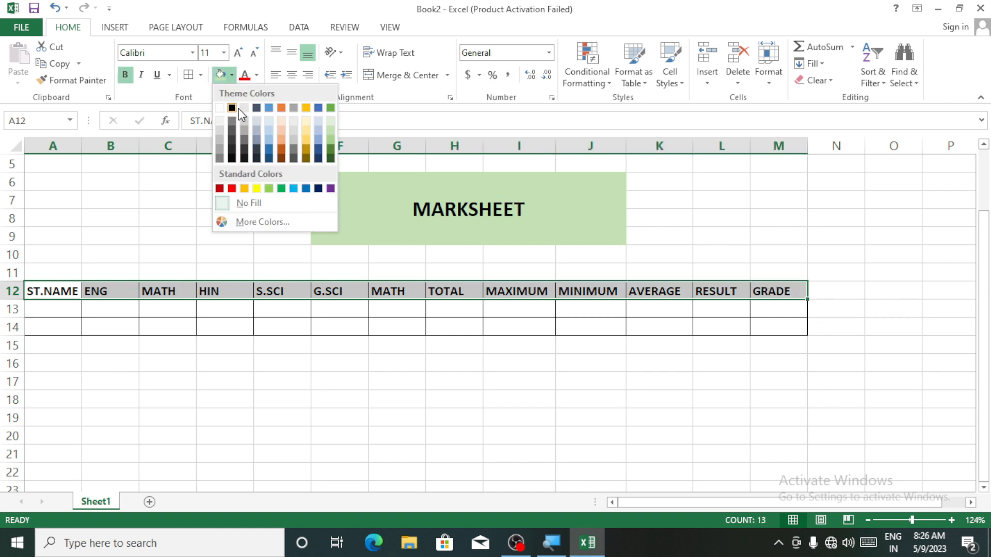
click(307, 137)
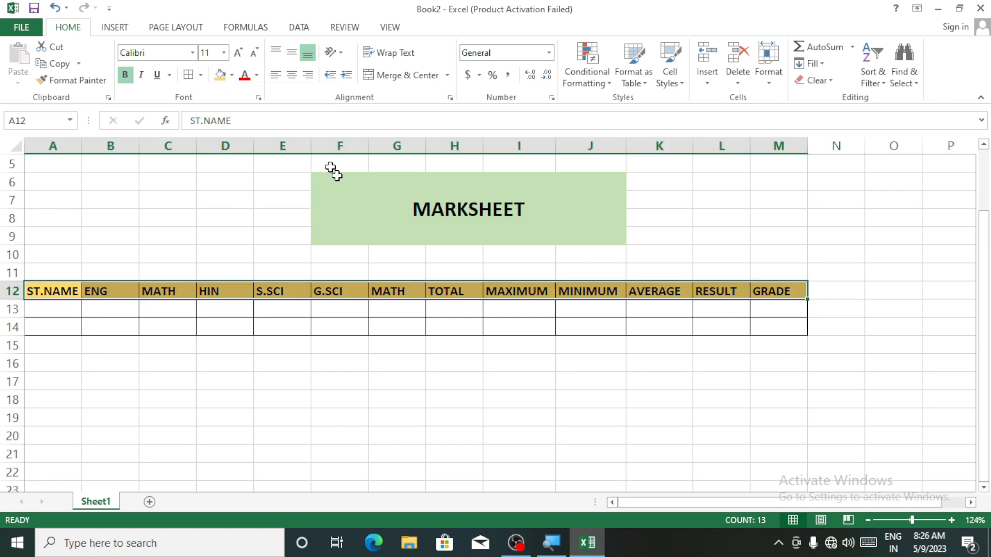
click(497, 431)
Step: Increase the font size of the two student rows, A13 to M14, to 14
click(72, 329)
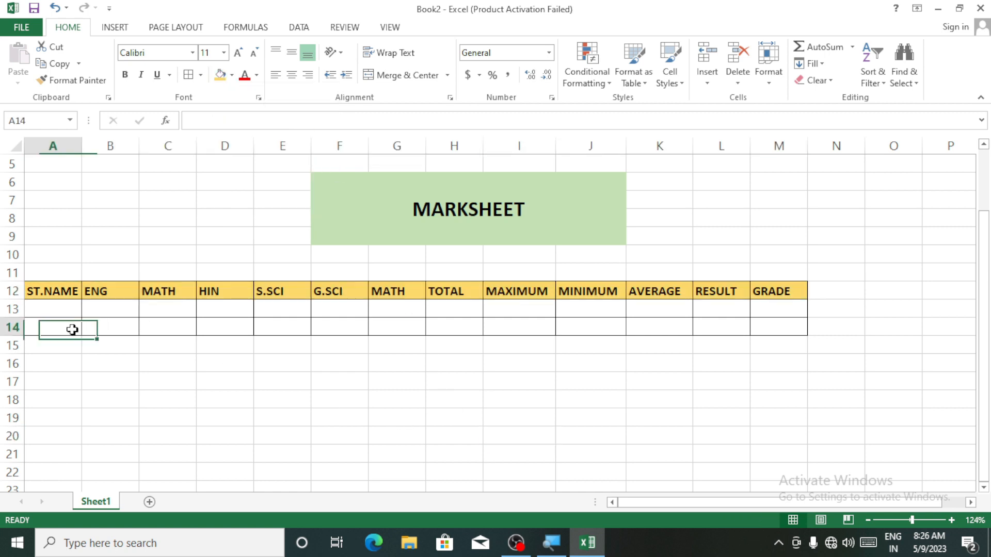
click(59, 312)
mouse_move(58, 311)
mouse_down()
mouse_move(288, 336)
mouse_move(690, 309)
mouse_move(763, 330)
mouse_up()
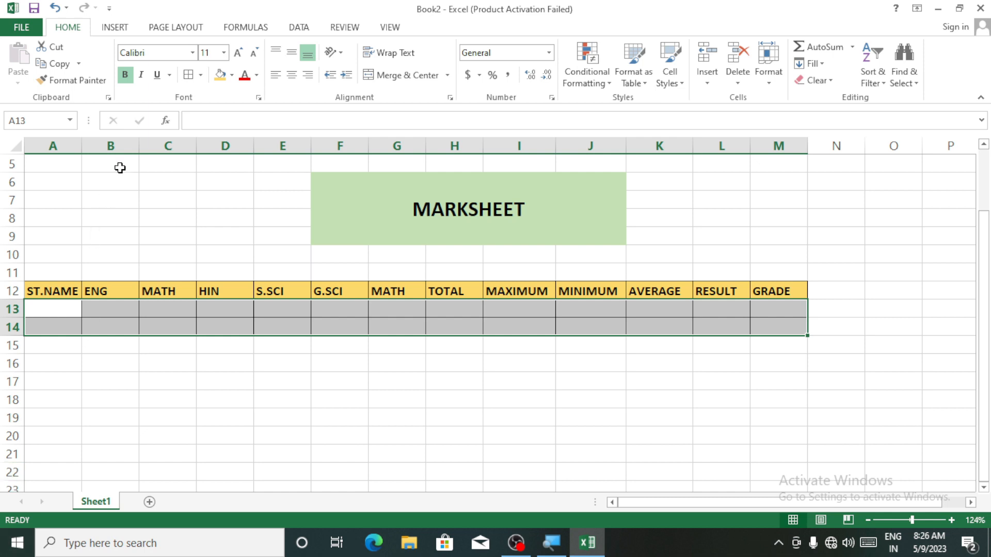
click(239, 53)
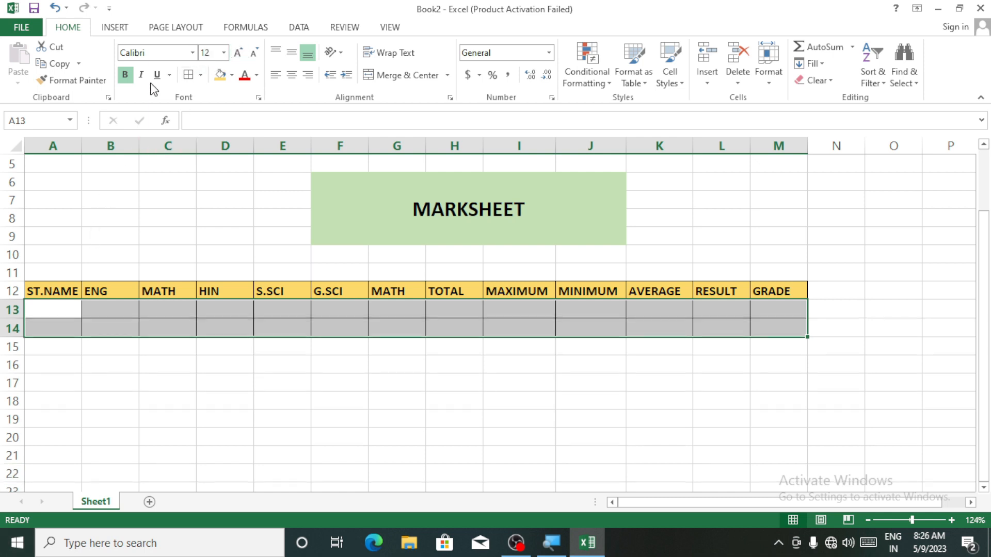
click(240, 53)
click(215, 407)
Step: Enter the two students' names in cells A13 and A14 and widen column A to fit them
click(51, 307)
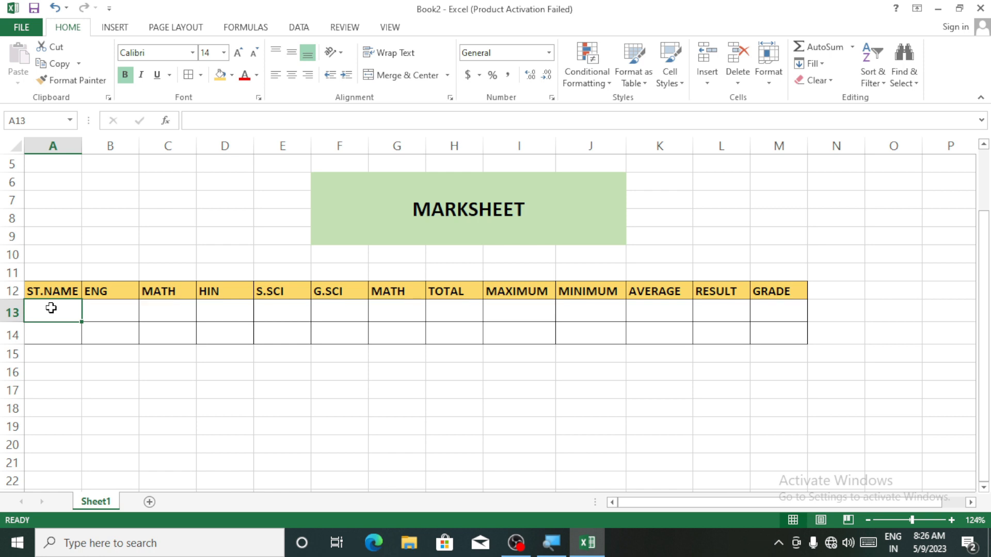
text(TIKTIK)
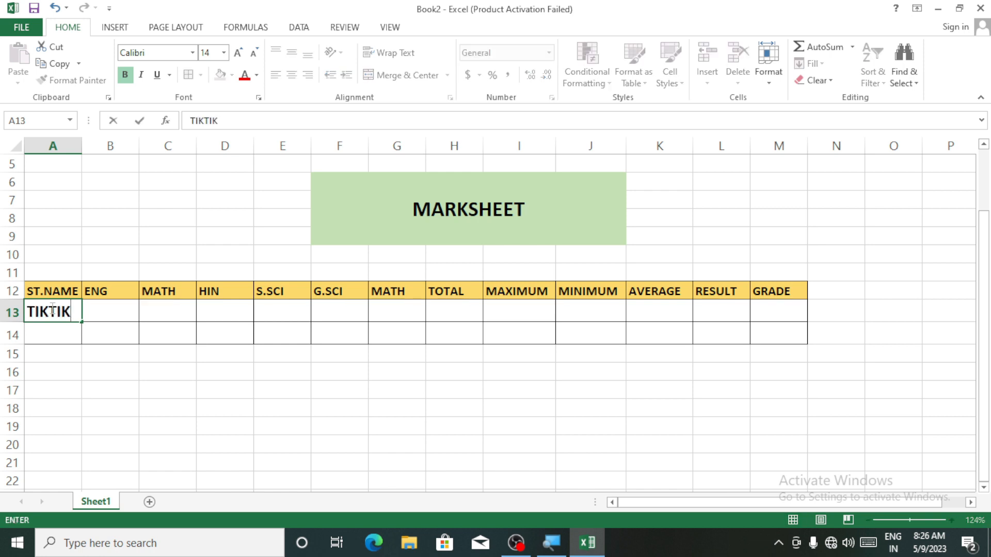
key(Return)
text(TUKTUK)
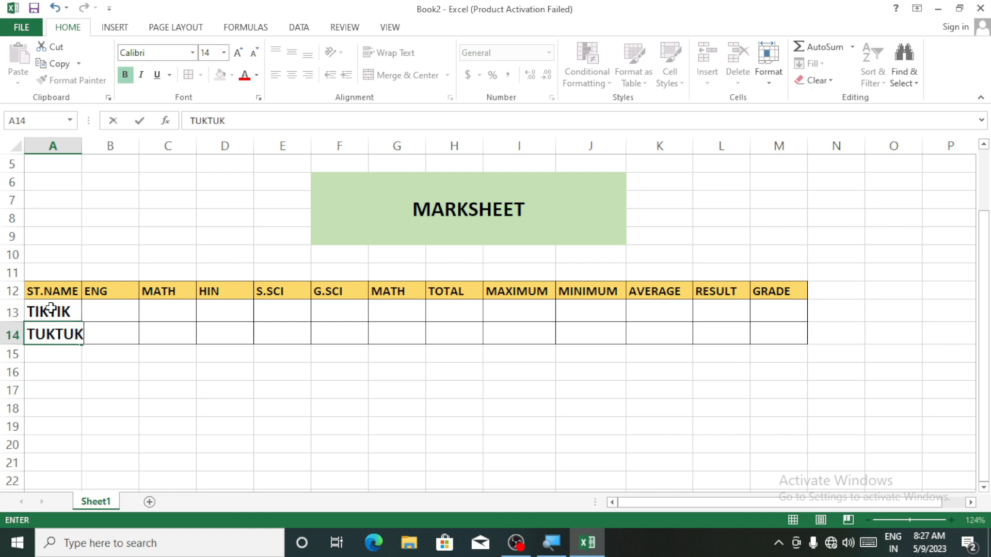
key(ctrl+Return)
key(Tab)
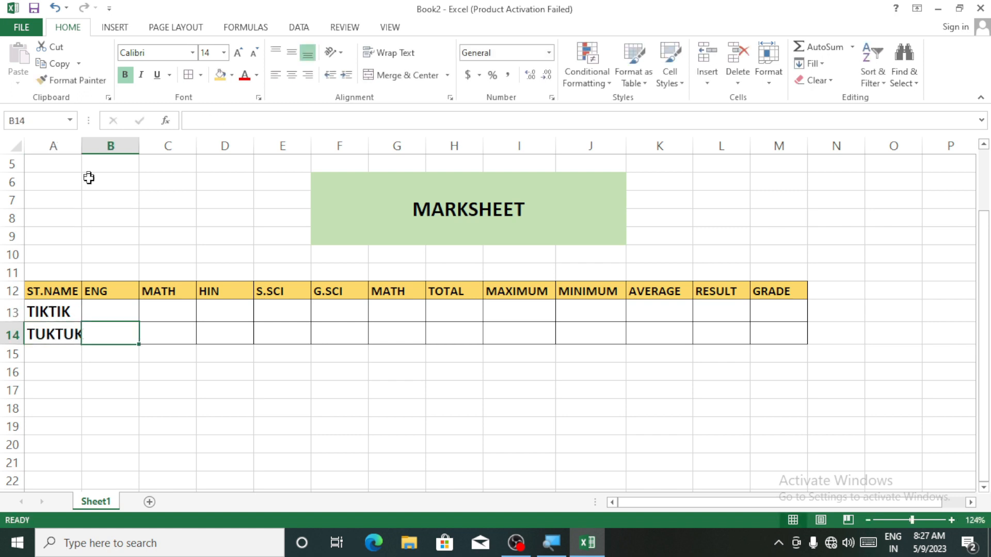
drag(80, 147, 88, 147)
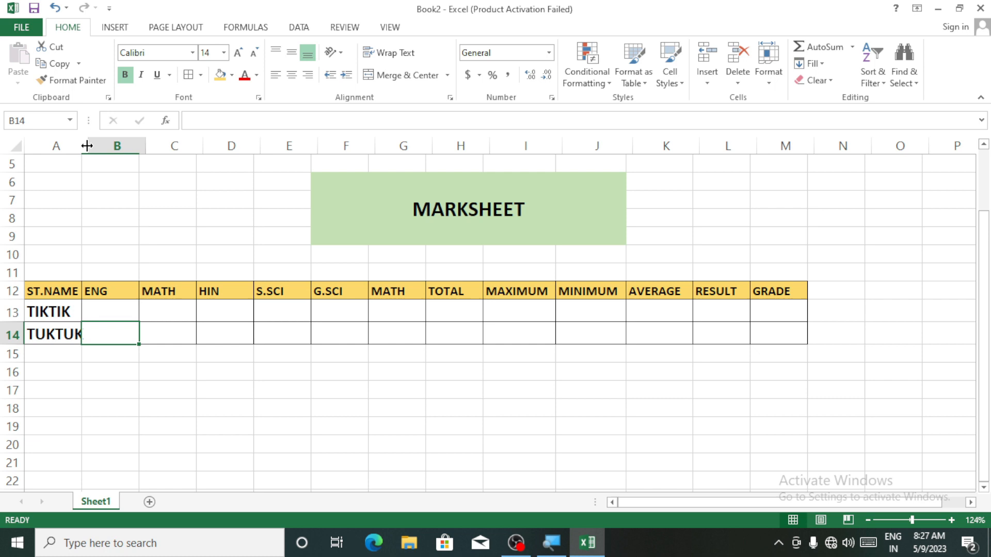
Step: Enter the ENG marks 89 in cell B13 and 65 in cell B14
click(126, 312)
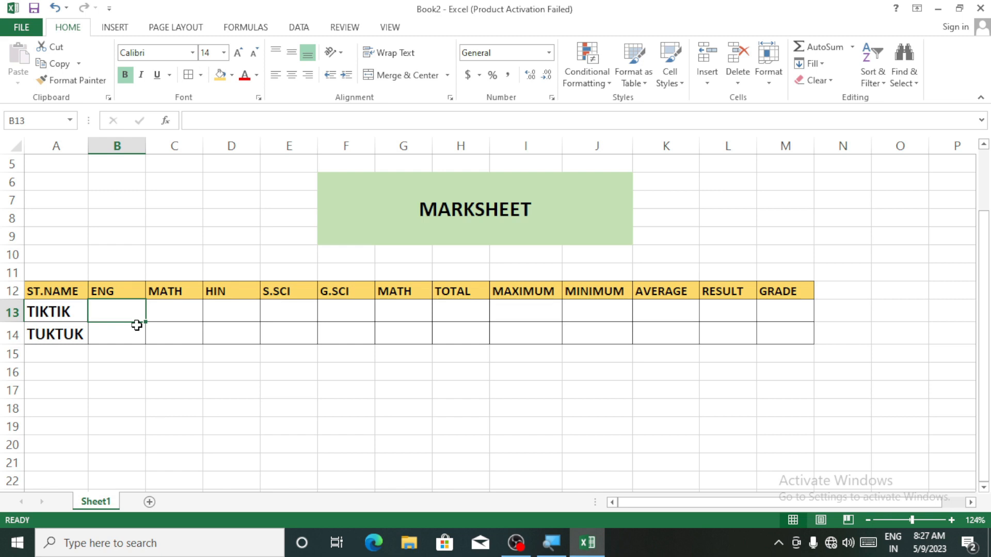
text(89)
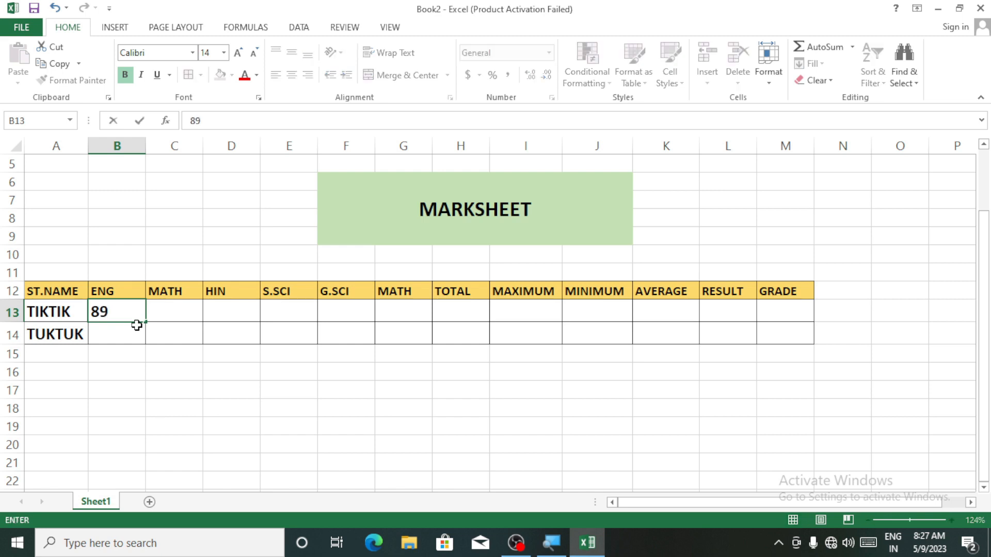
key(Return)
text(65)
key(Return)
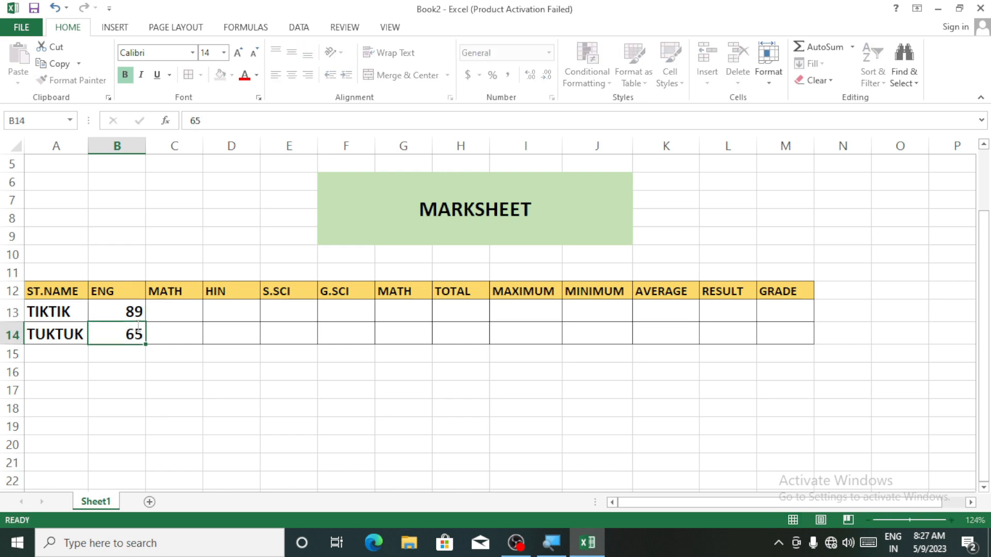
Step: Enter the MATH marks 87 in cell C14 and 88 in cell C13
key(Up)
key(Right)
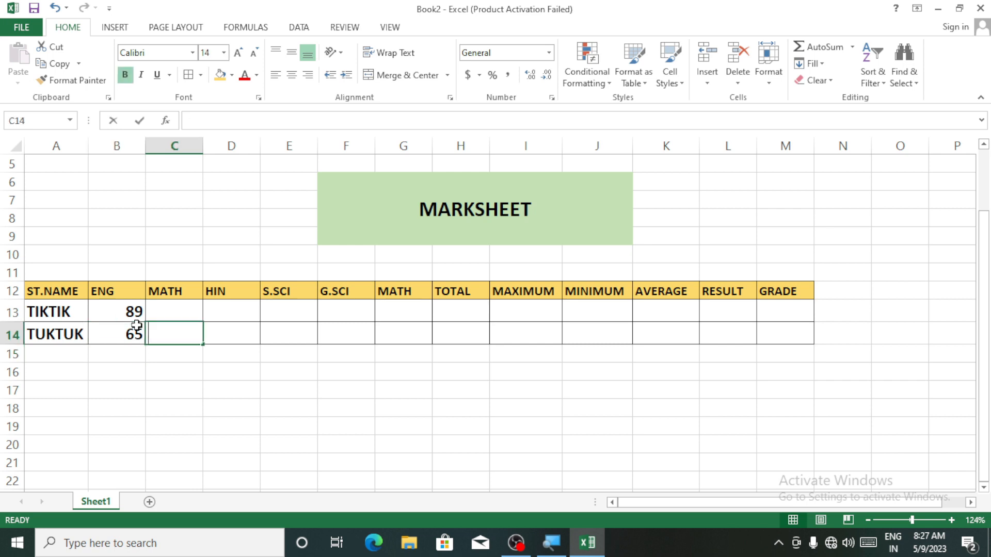
text(87)
key(Up)
text(88)
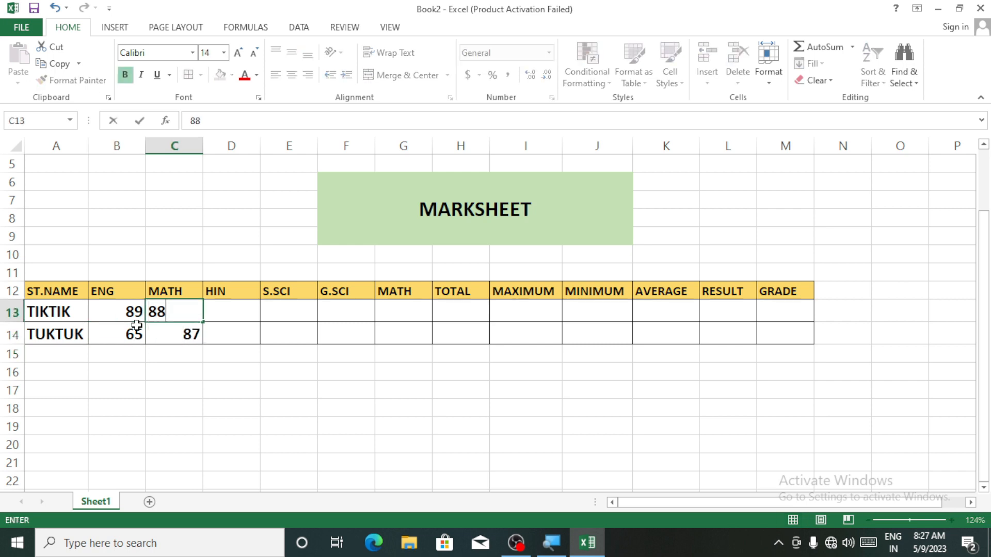
key(ctrl+Return)
Step: Enter the HIN marks 78 in cell D13 and 92 in cell D14
key(Right)
text(78)
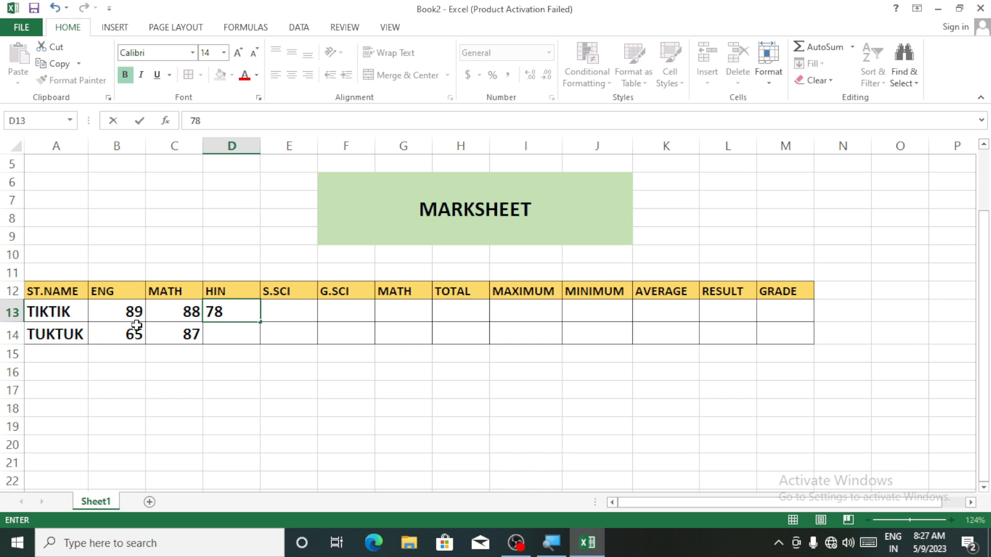
key(ctrl+Return)
key(Down)
text(92)
key(ctrl+Return)
Step: Enter the S.SCI marks 56 in cell E14 and 78 in cell E13
key(Right)
text(56)
key(ctrl+Return)
key(Up)
text(78)
key(ctrl+Return)
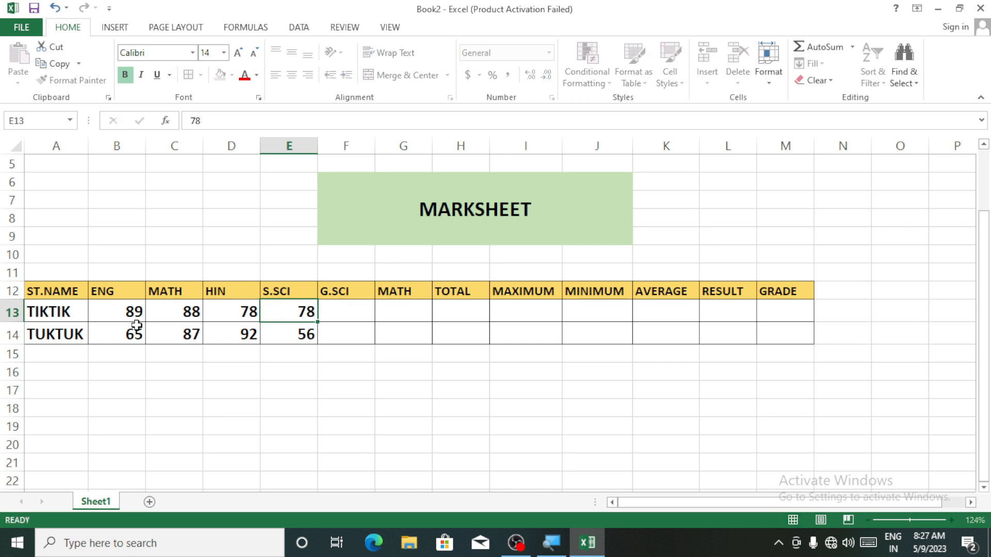
Step: Enter the G.SCI marks 78 in cell F13 and 23 in cell F14
key(Right)
text(78)
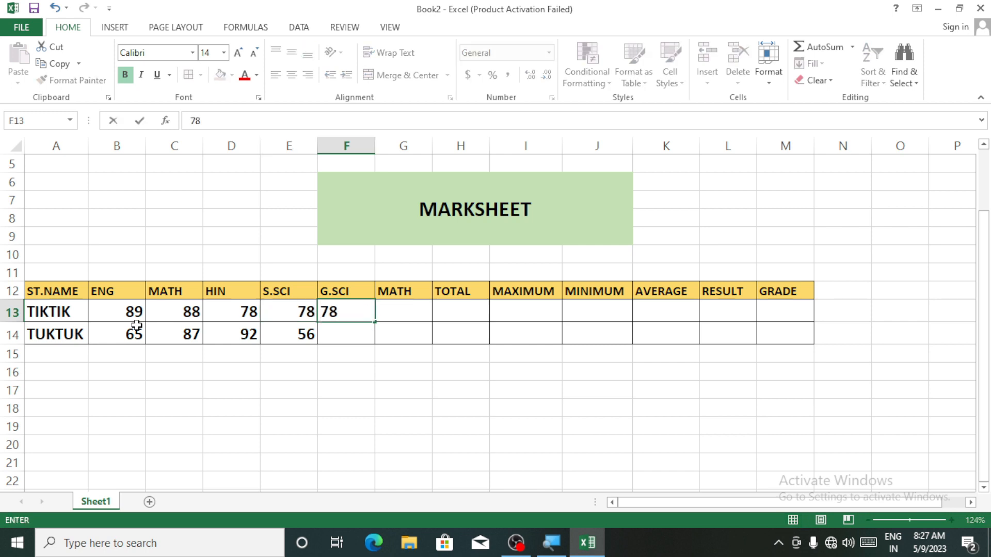
key(ctrl+Return)
key(Down)
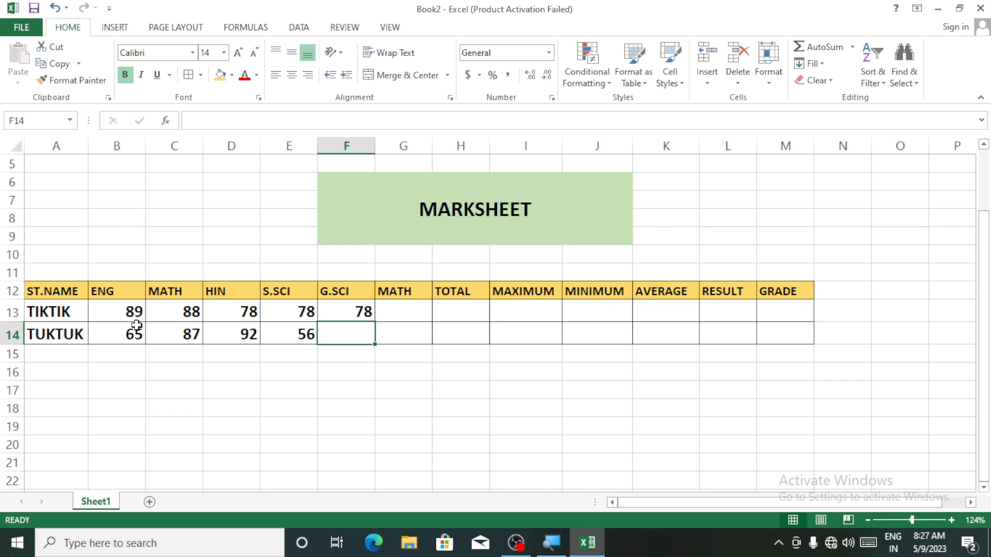
text(23)
key(ctrl+Return)
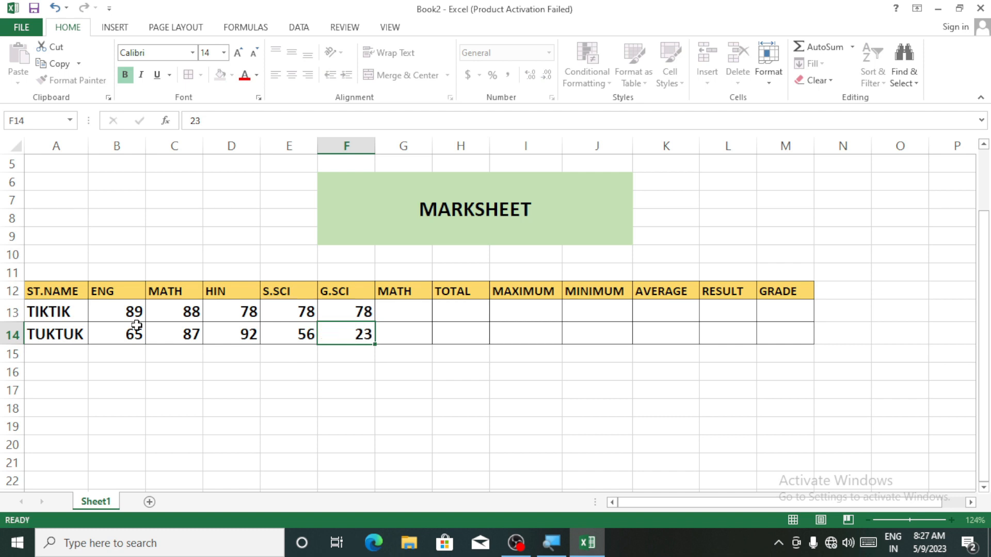
Step: Enter the marks for the second MATH column: 88 in cell G13 and 99 in cell G14
key(Right)
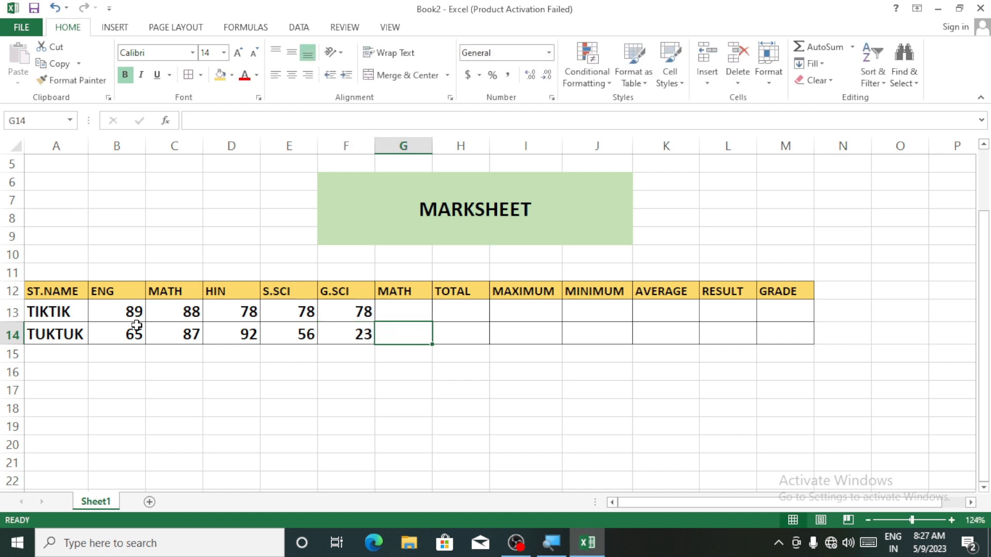
key(Up)
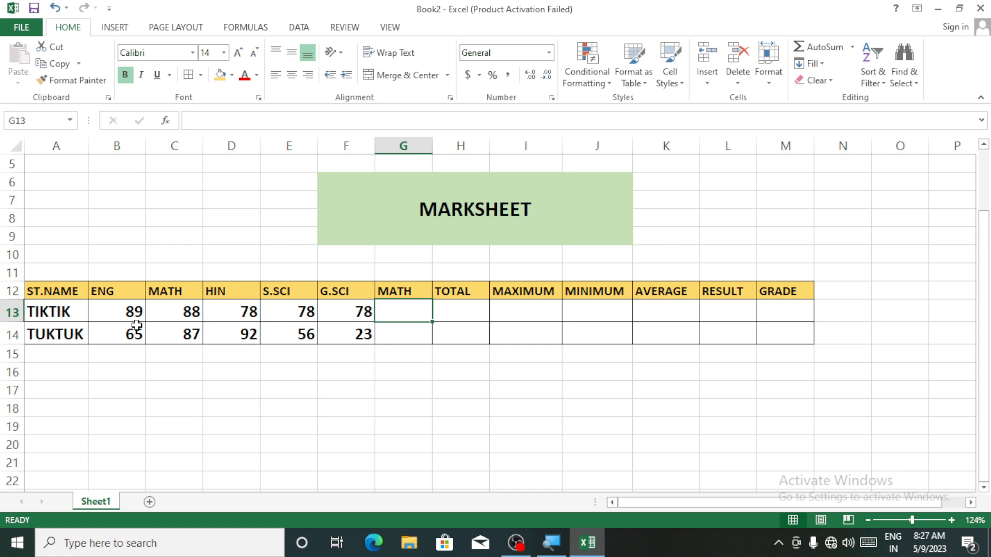
text(88)
key(Return)
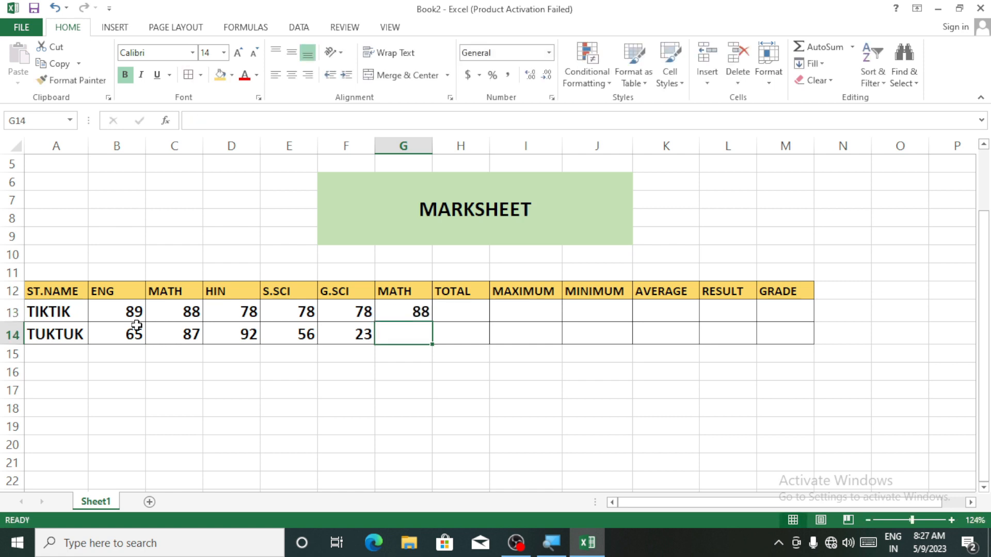
text(99)
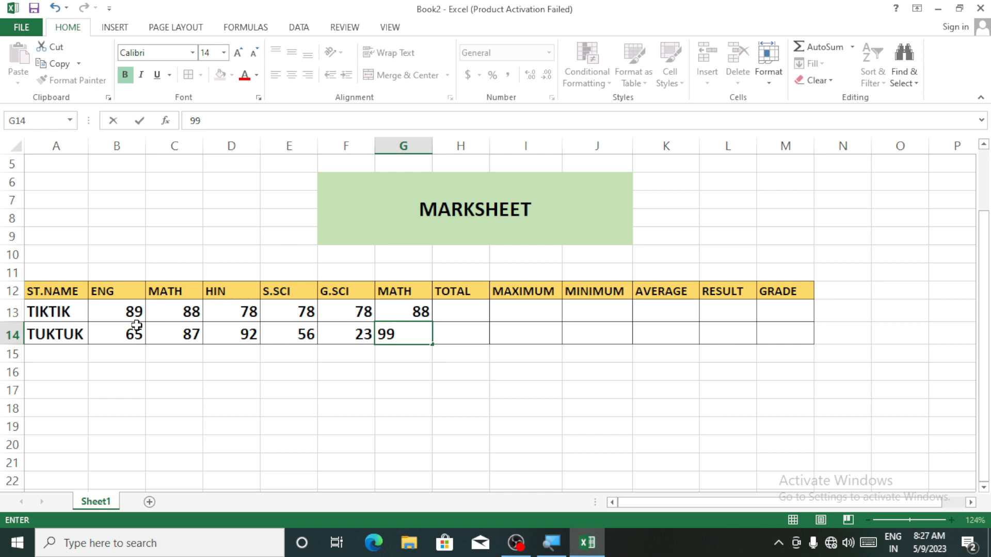
key(ctrl+Return)
key(Right)
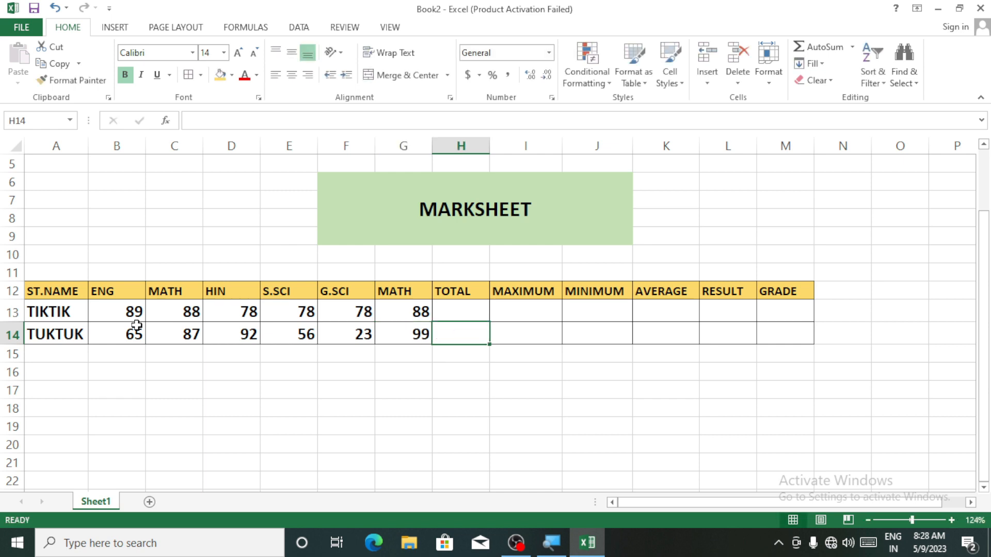
Step: Total the first student's marks in cell H13 with the formula =SUM(B13:G13)
click(485, 395)
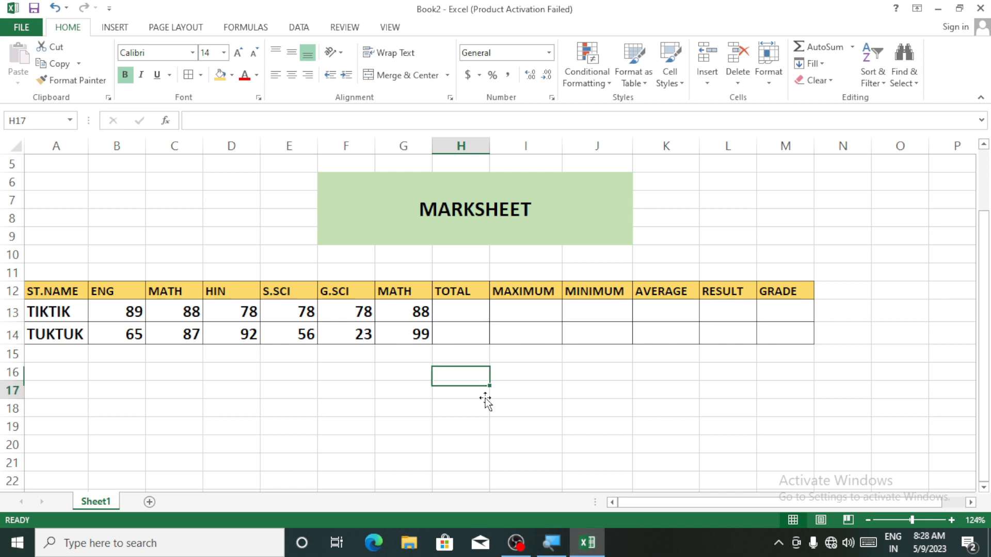
click(468, 309)
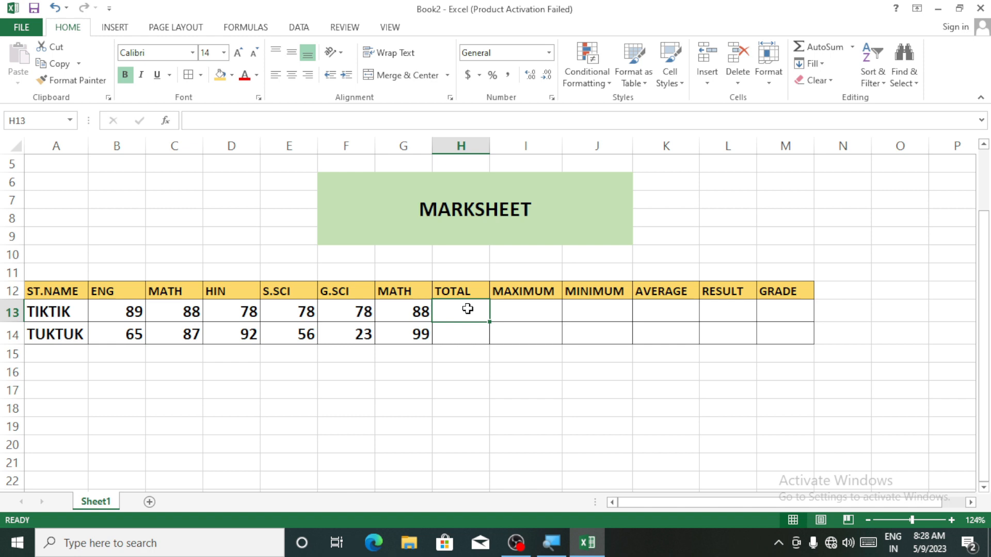
text(=S)
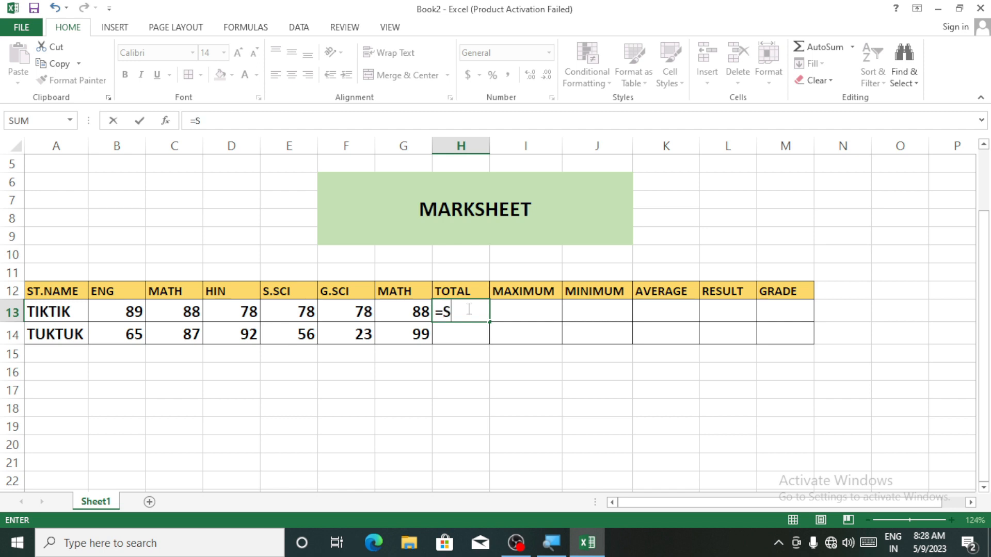
text(UM)
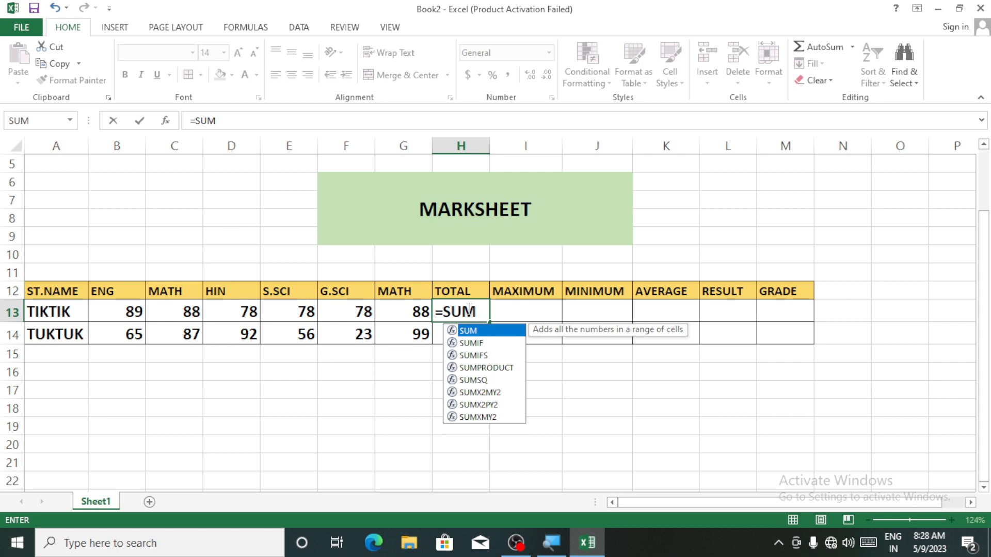
text(()
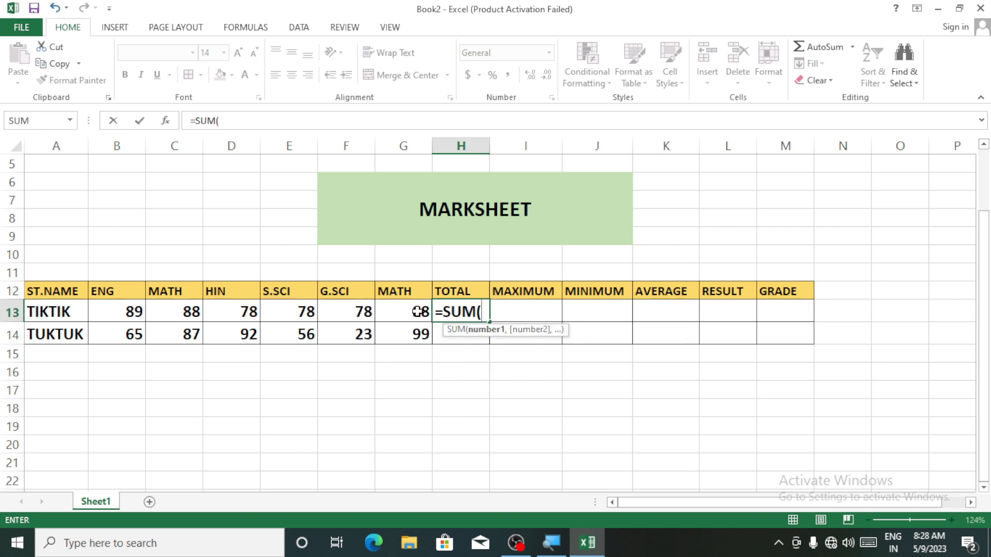
click(122, 312)
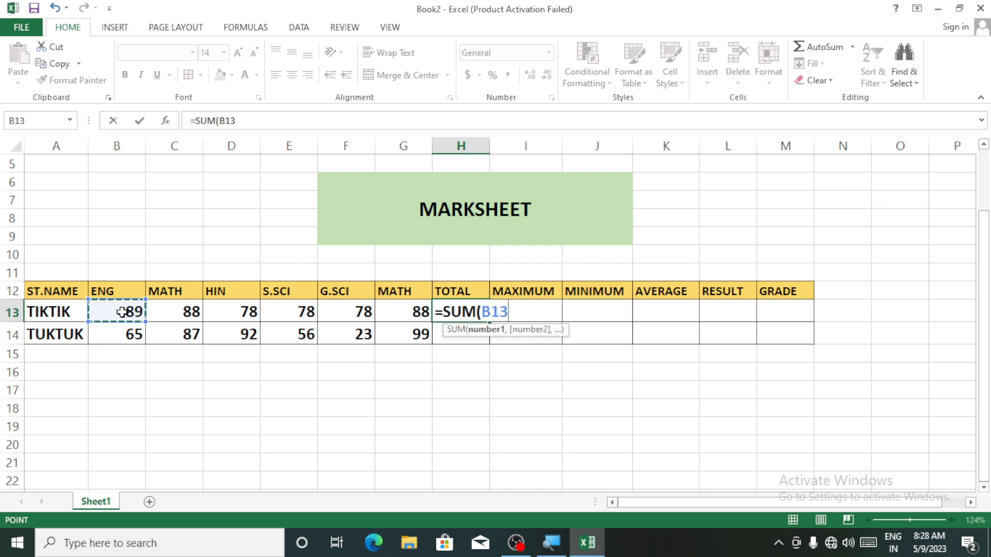
key(F8)
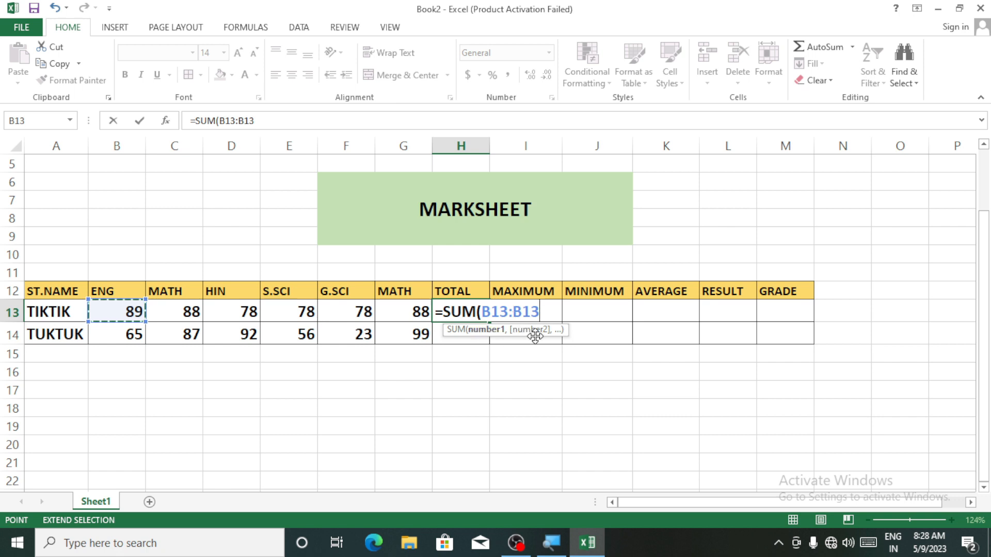
key(BackSpace)
key(BackSpace)
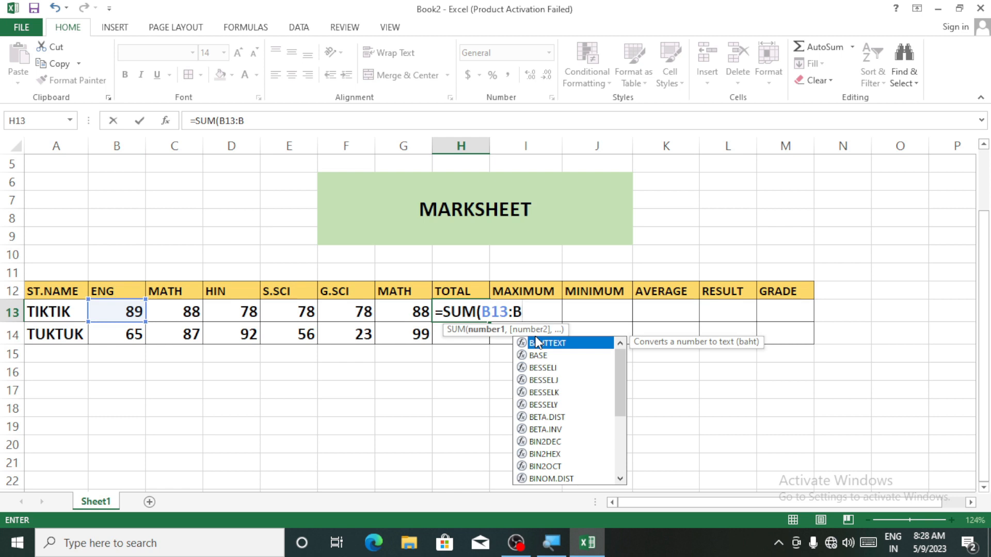
key(BackSpace)
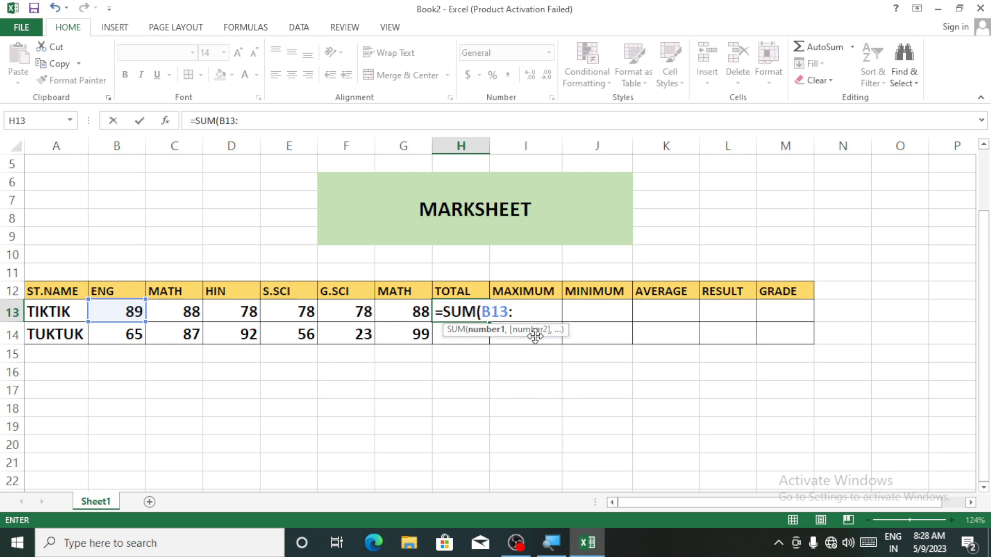
click(418, 312)
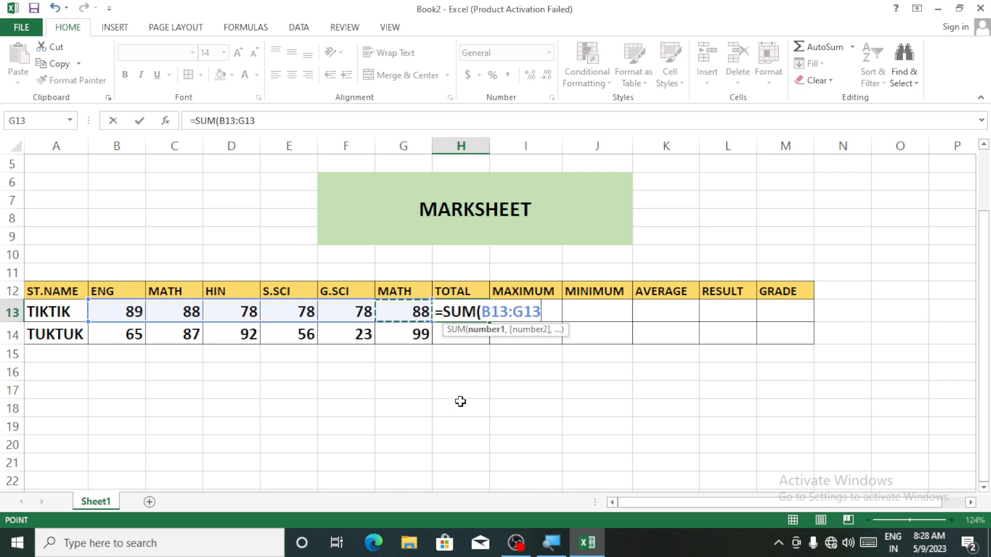
text())
key(Return)
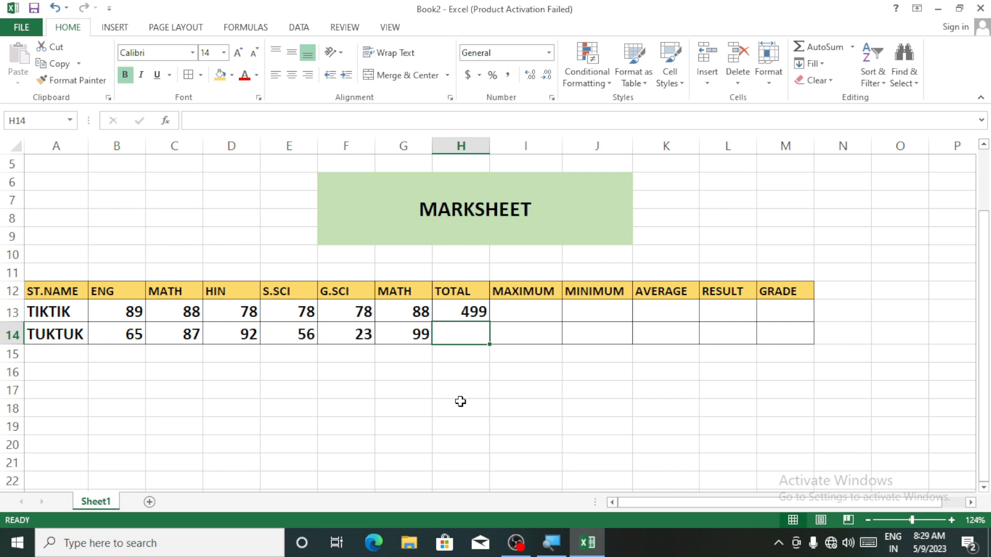
Step: Clear the TOTAL cell H13 and re-enter its SUM formula over the range B13:G13
key(Up)
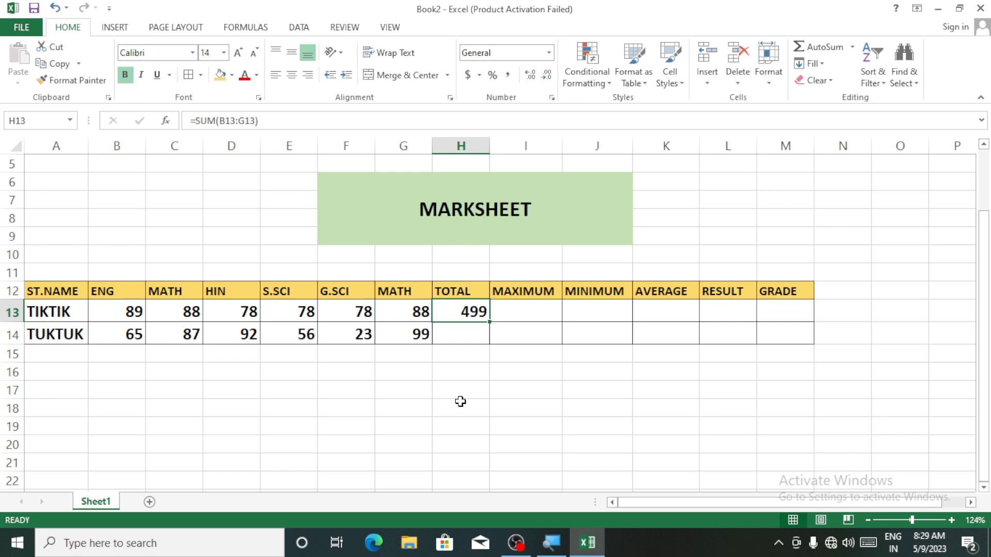
key(Delete)
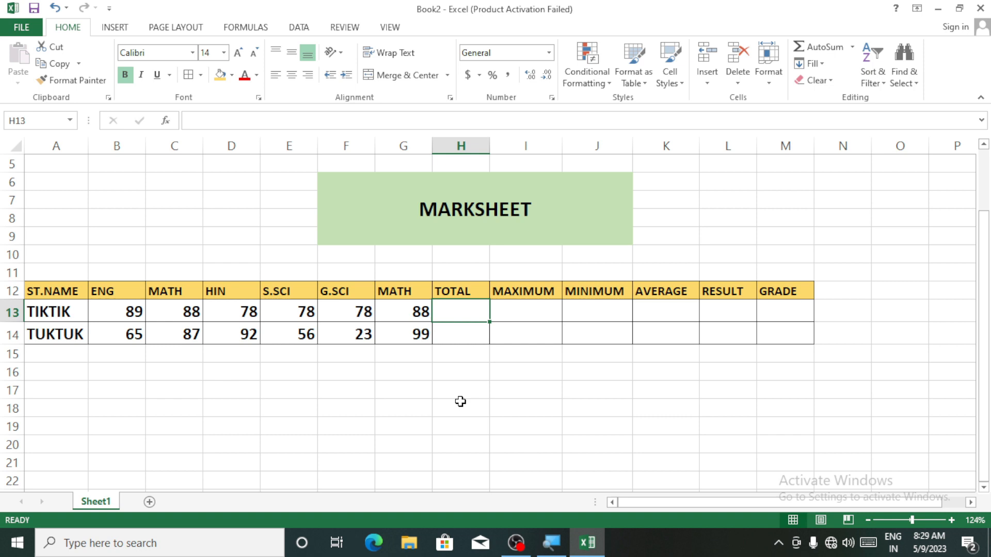
text(=SU)
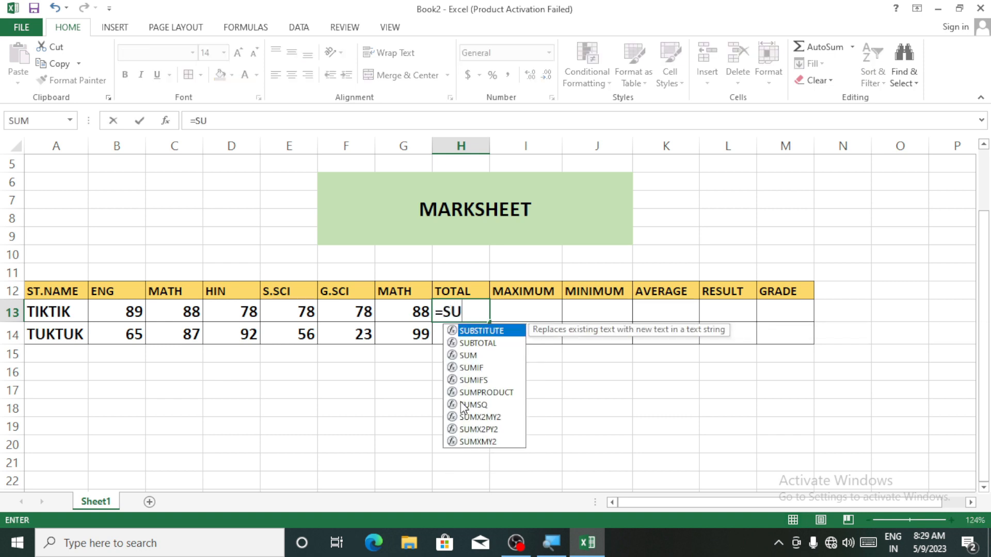
text(M()
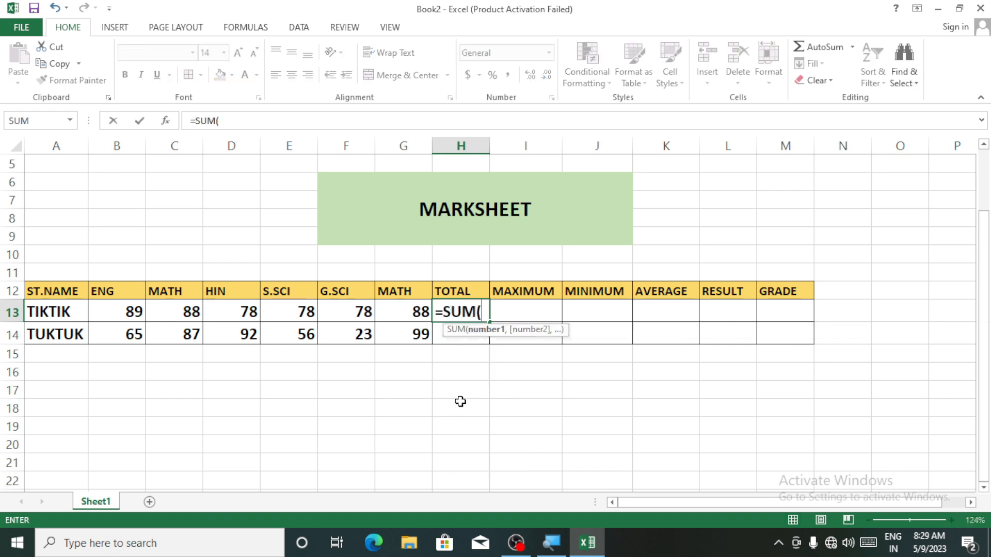
click(130, 312)
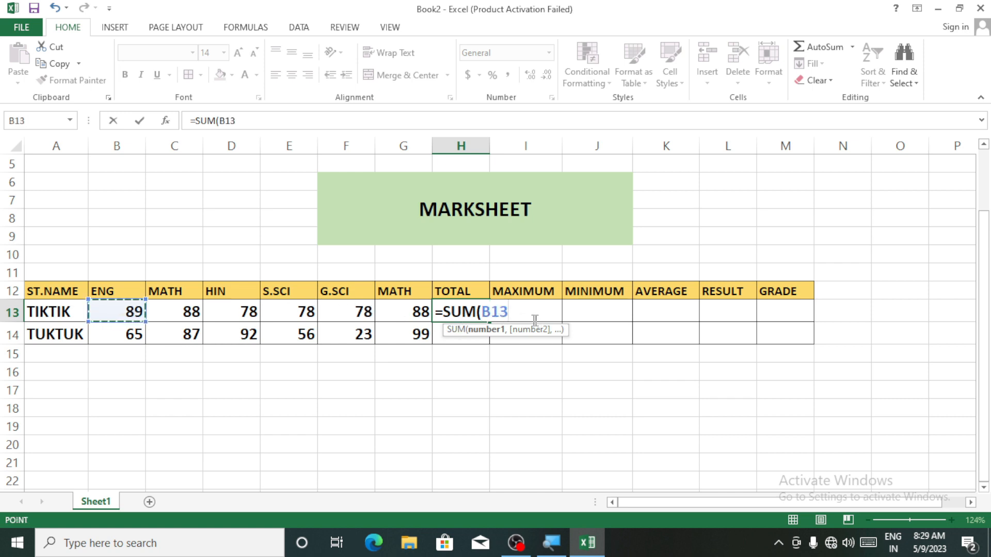
drag(127, 310, 415, 313)
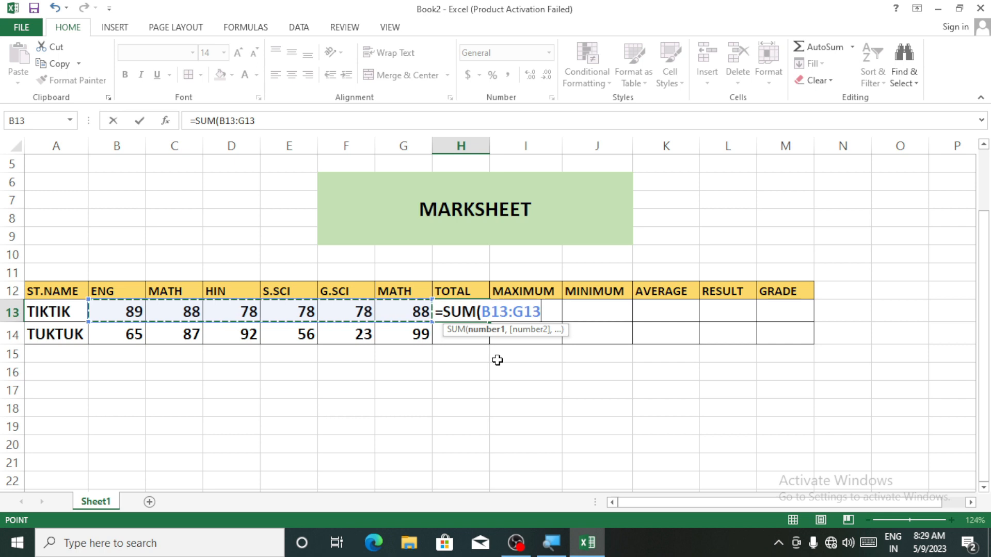
key(Return)
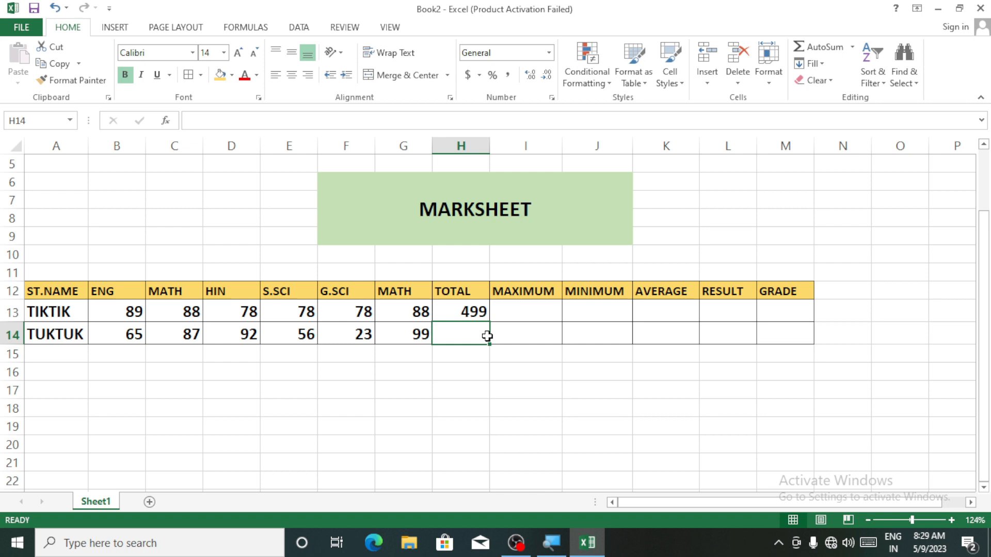
Step: Fill the TOTAL formula from cell H13 down to H14 for the second student
click(470, 311)
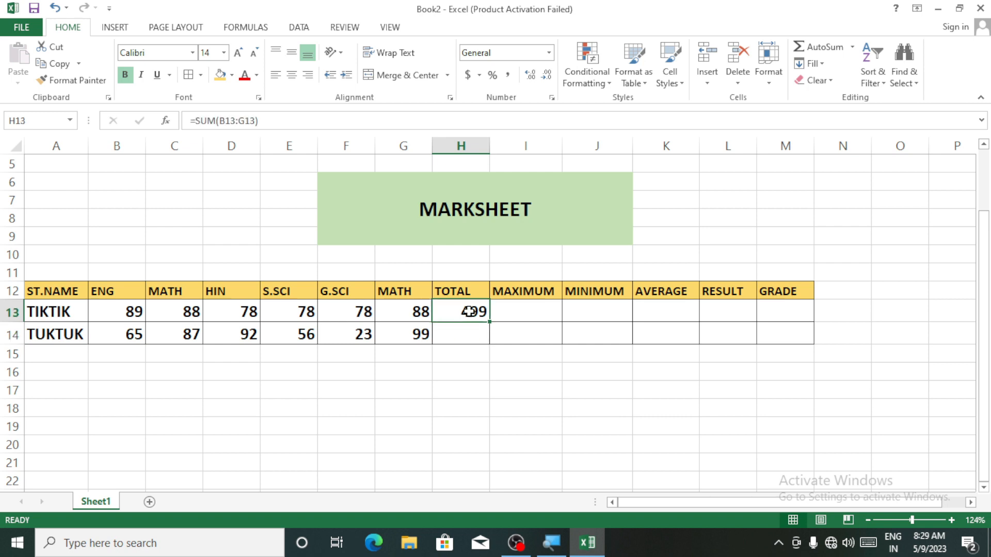
drag(469, 312, 469, 344)
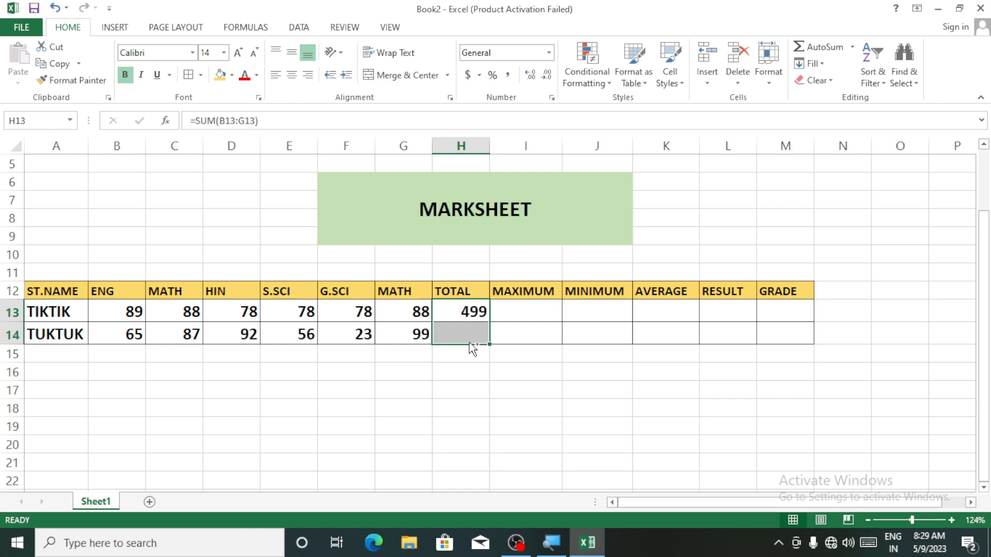
key(ctrl+d)
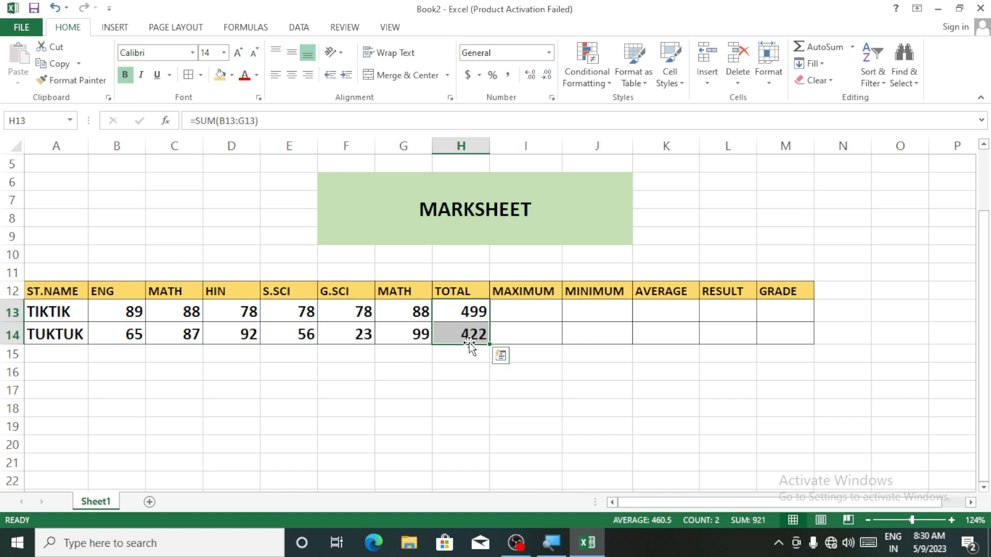
Step: Enter =MAX(B13:G13) in the MAXIMUM cell I13 and fill it down to I14
click(535, 310)
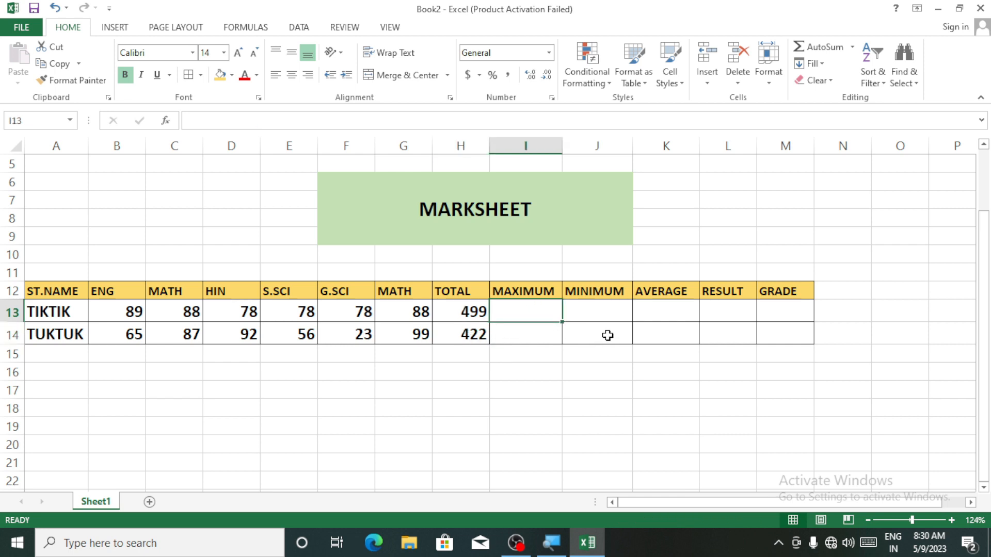
text(=)
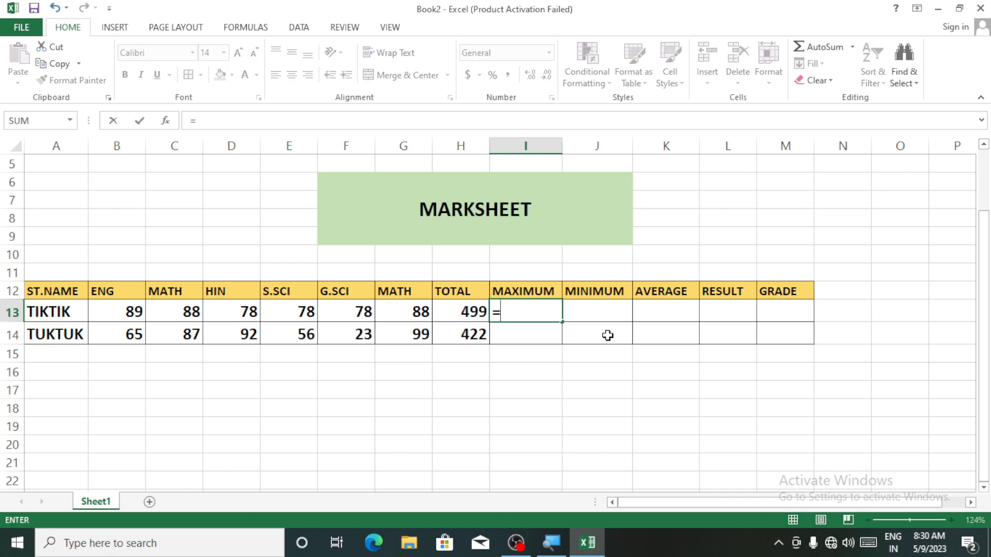
text(MAX)
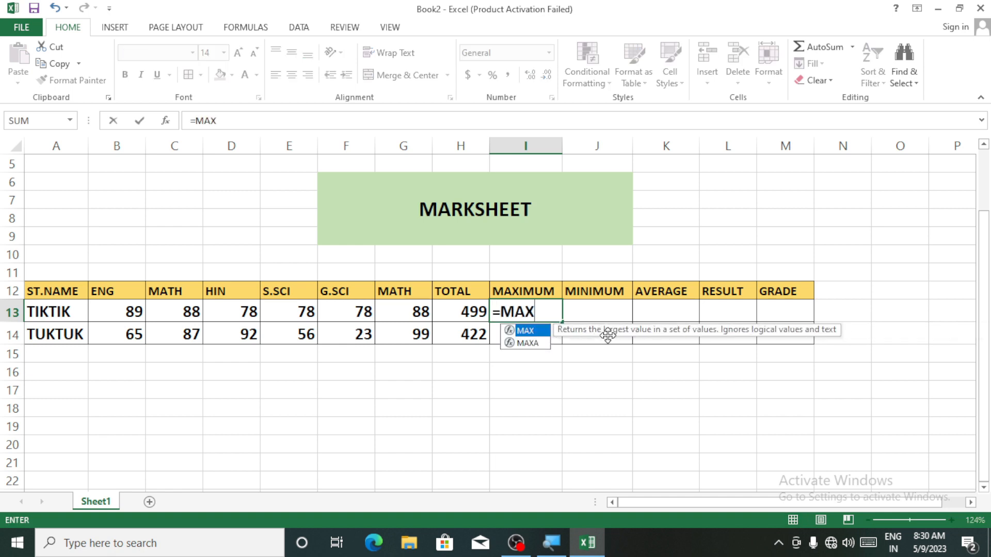
text(()
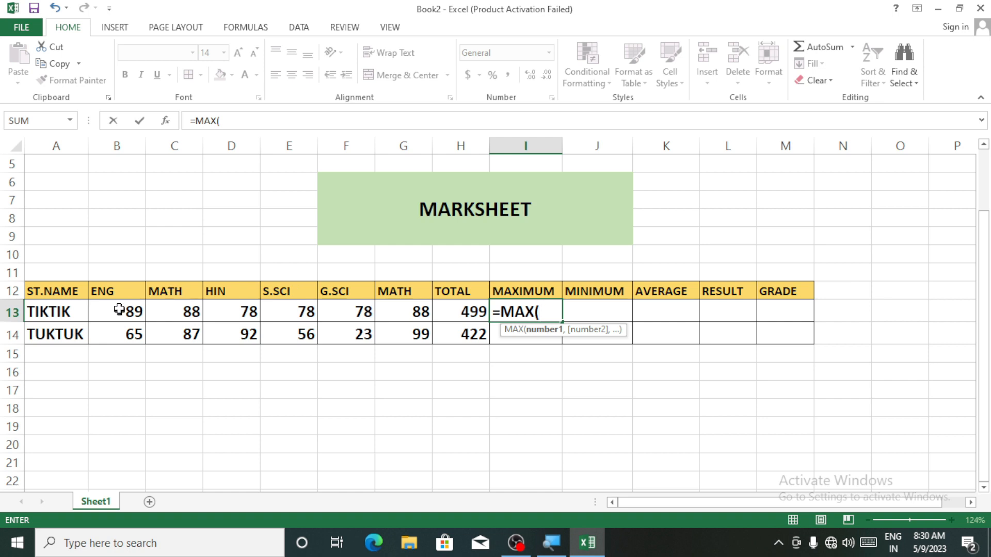
drag(117, 311, 411, 308)
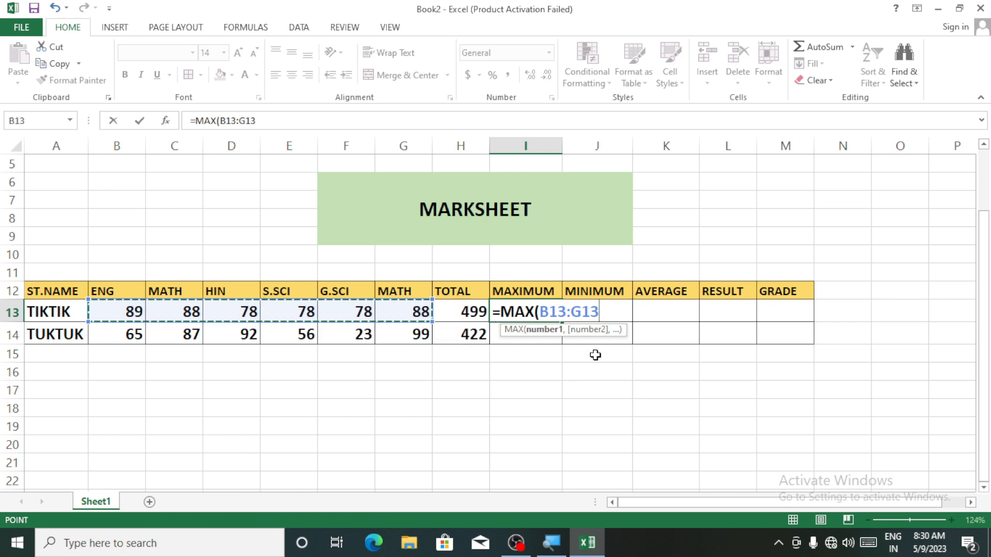
text())
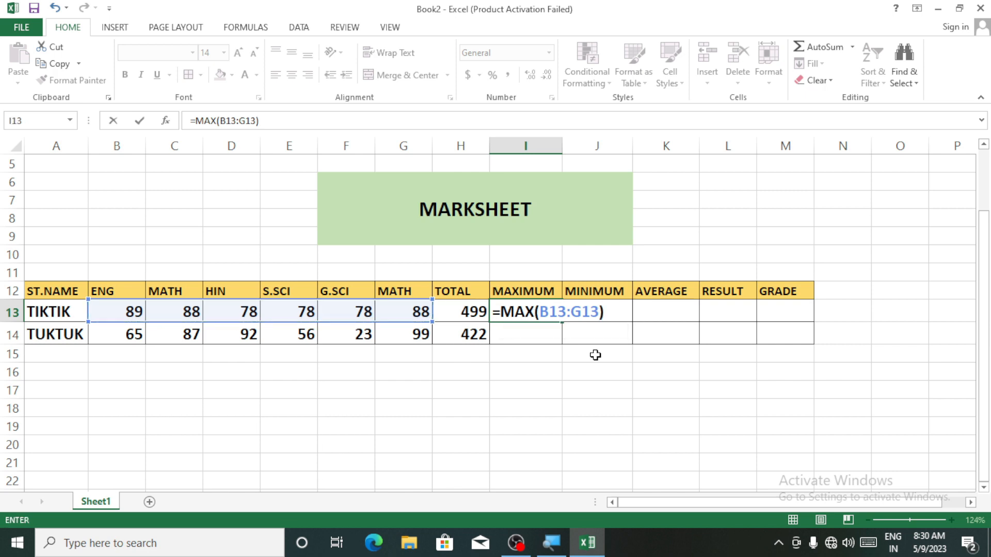
key(Return)
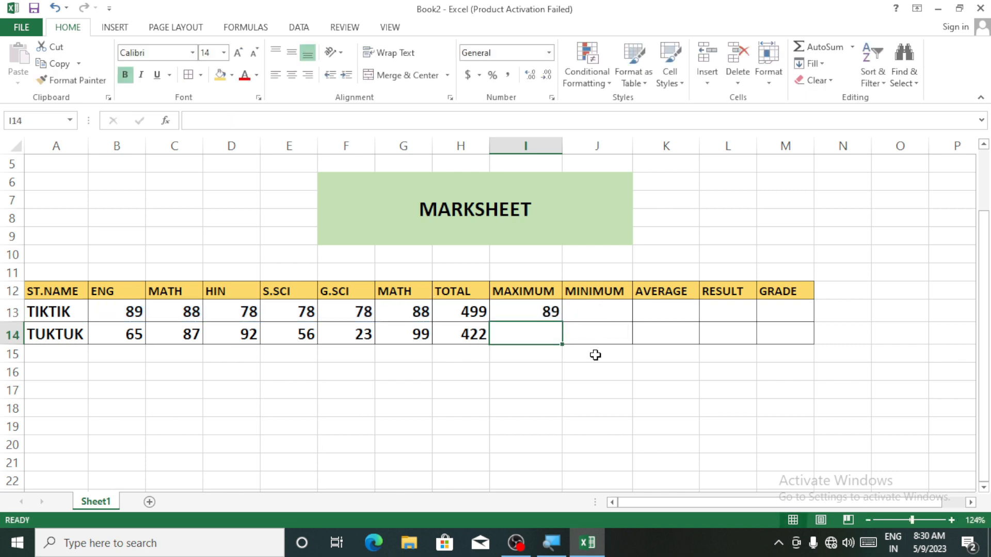
drag(544, 311, 543, 333)
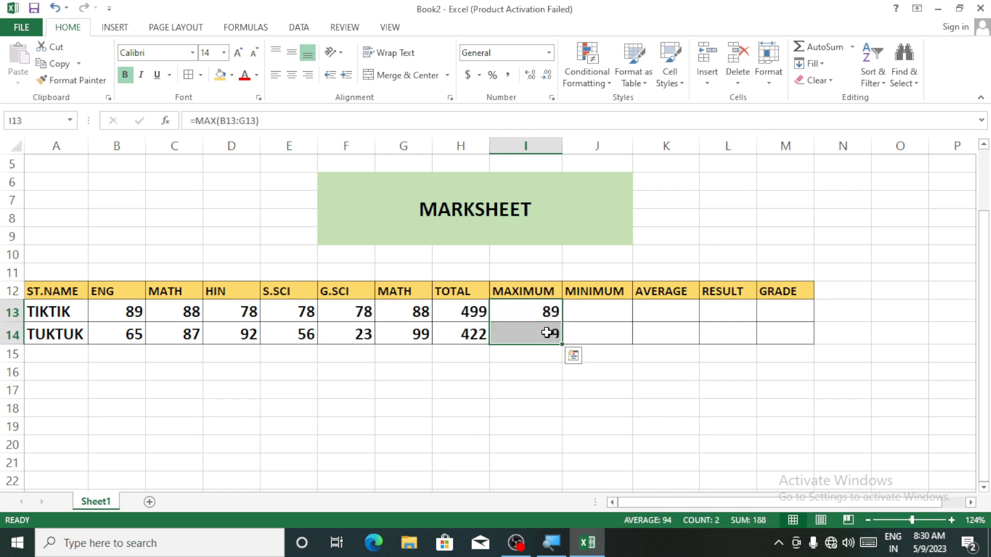
Step: Enter =MIN(B13:G13) in the MINIMUM cell J13 and fill it down to J14
click(611, 314)
text(=MIN)
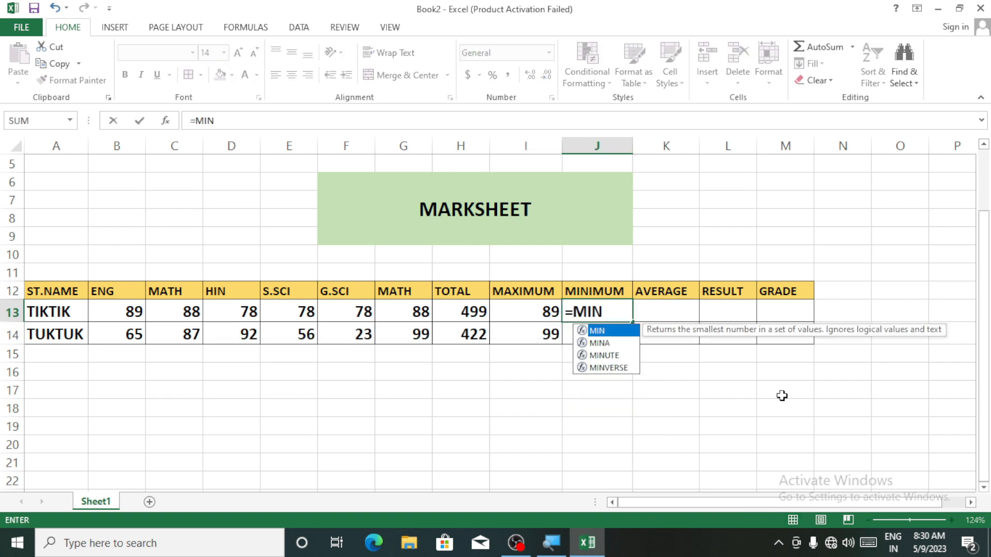
text(()
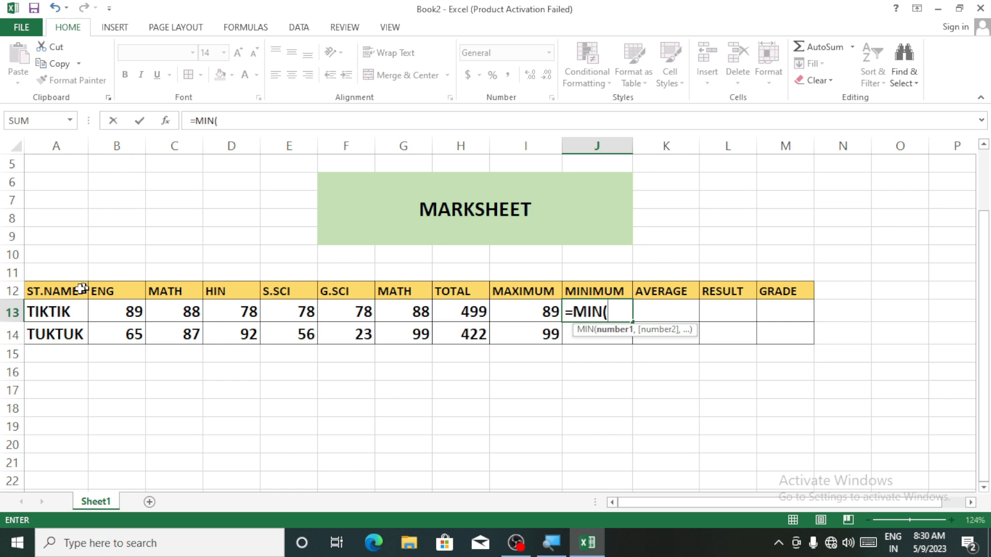
text(B13)
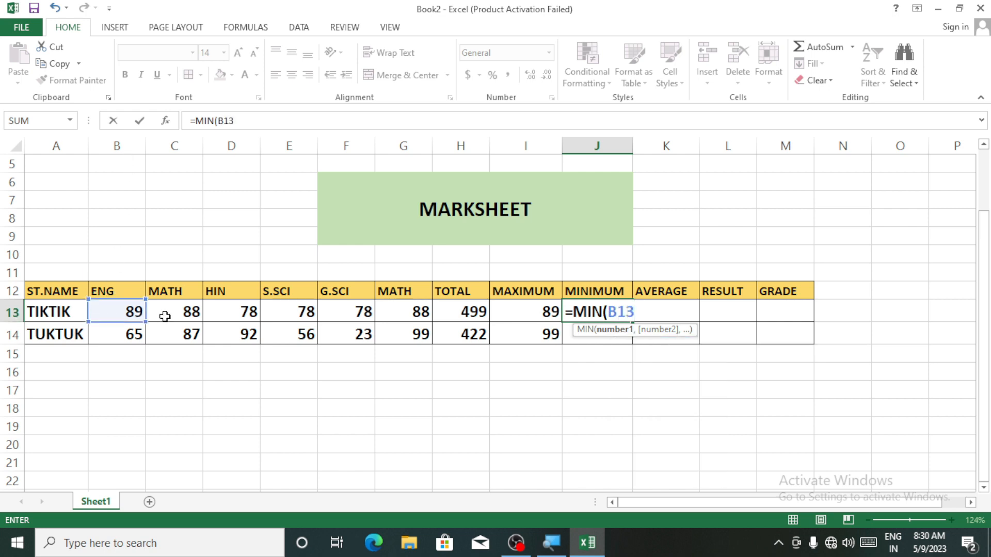
text(:)
text(G13)
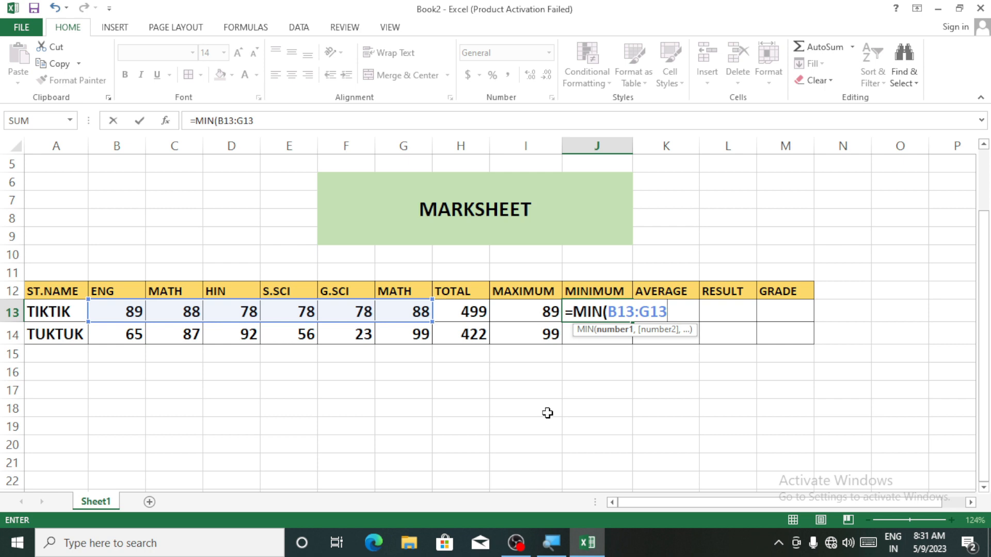
text())
key(Return)
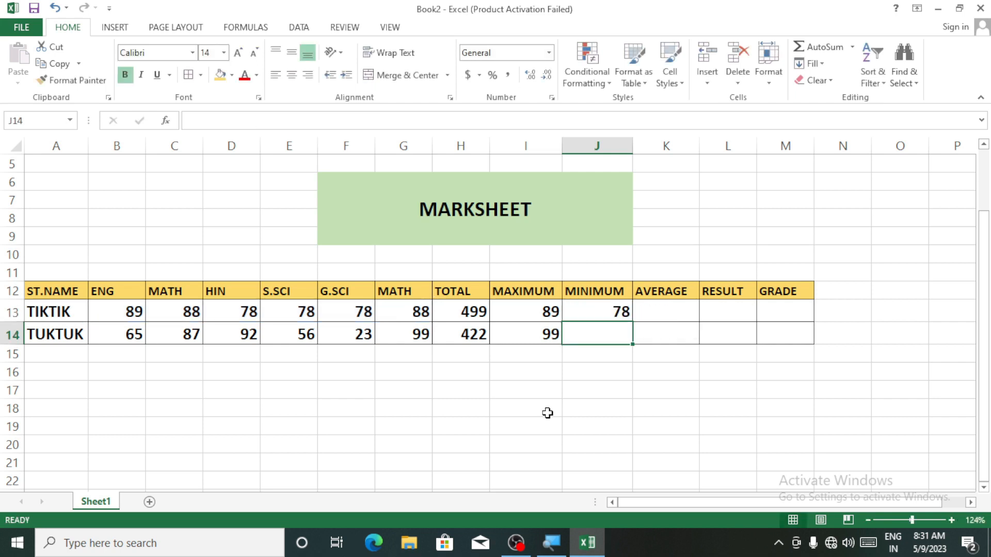
key(ctrl+d)
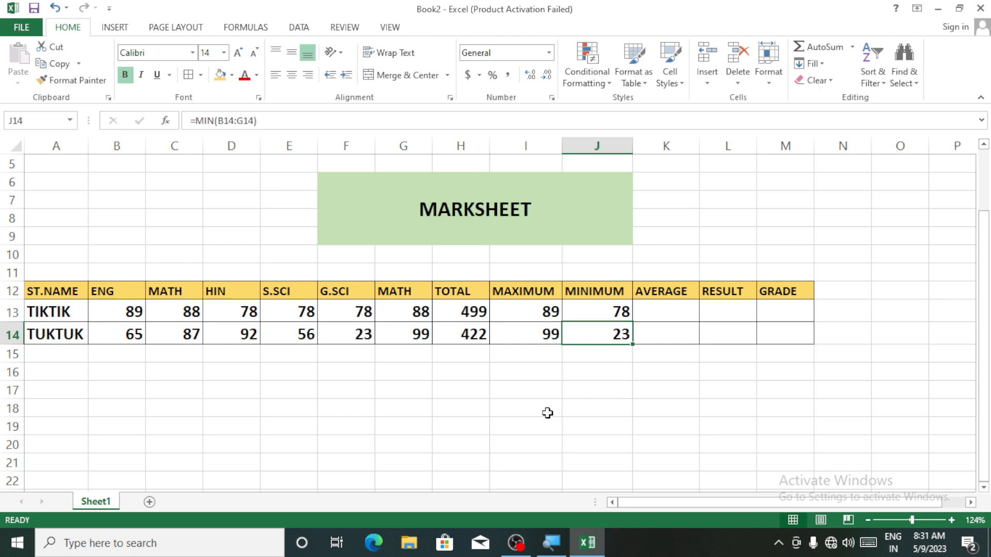
Step: Enter =AVERAGE(B13:G13) in the AVERAGE cell K13 and fill it down to K14
click(665, 304)
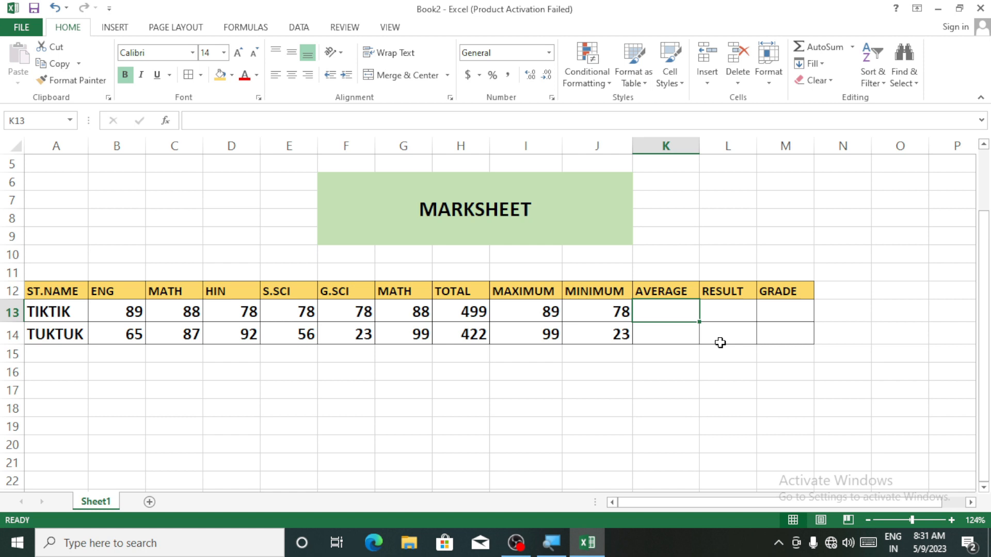
text(=AV)
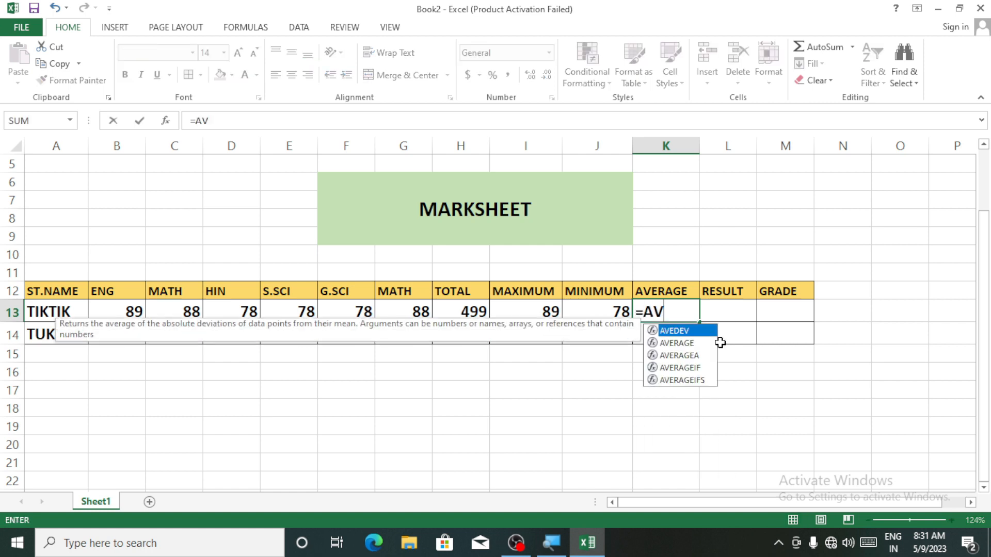
text(ERAGE)
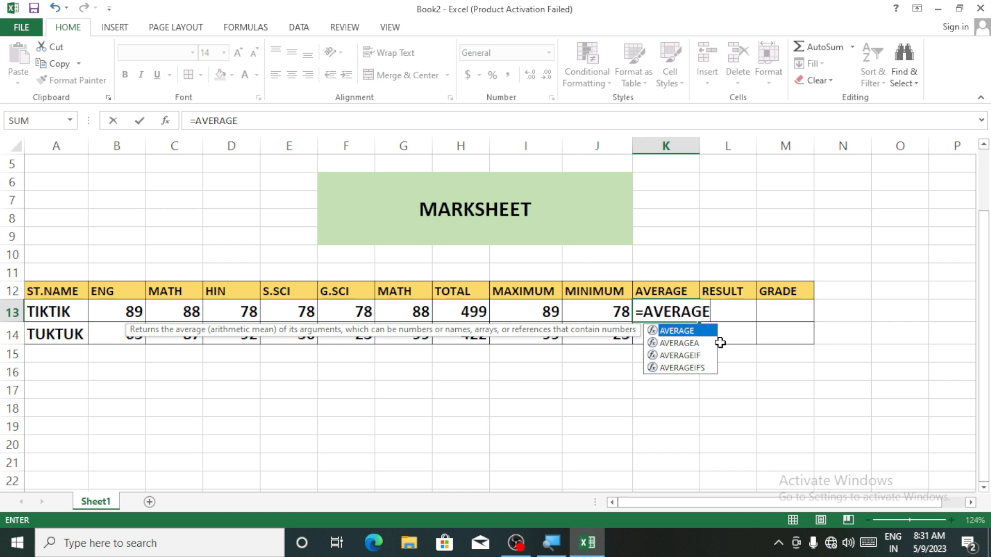
text(()
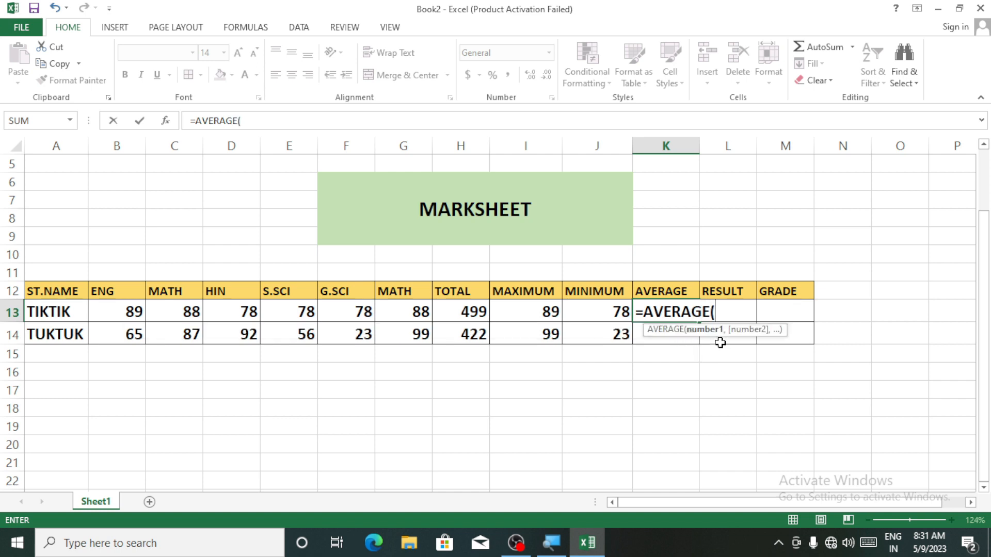
text(B13)
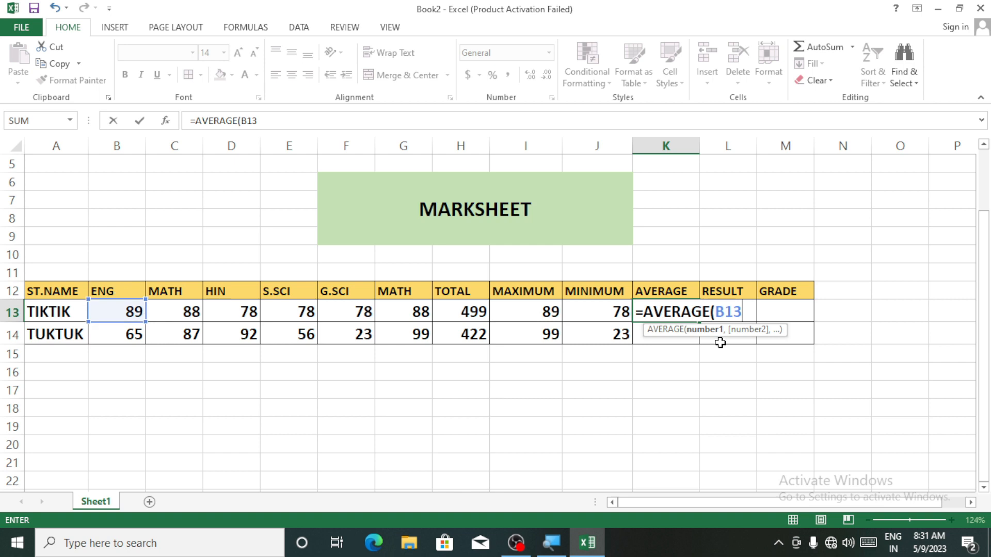
text(:)
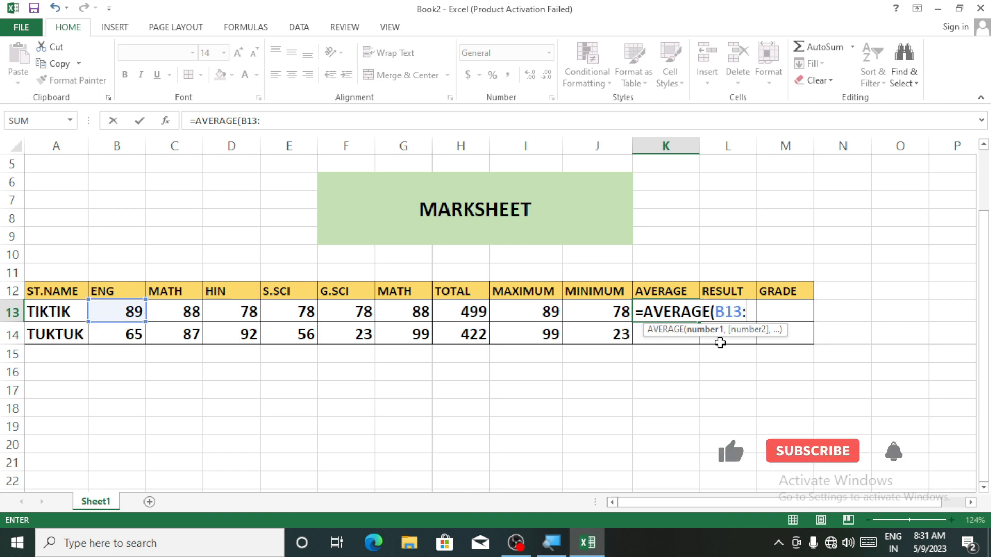
text(G13)
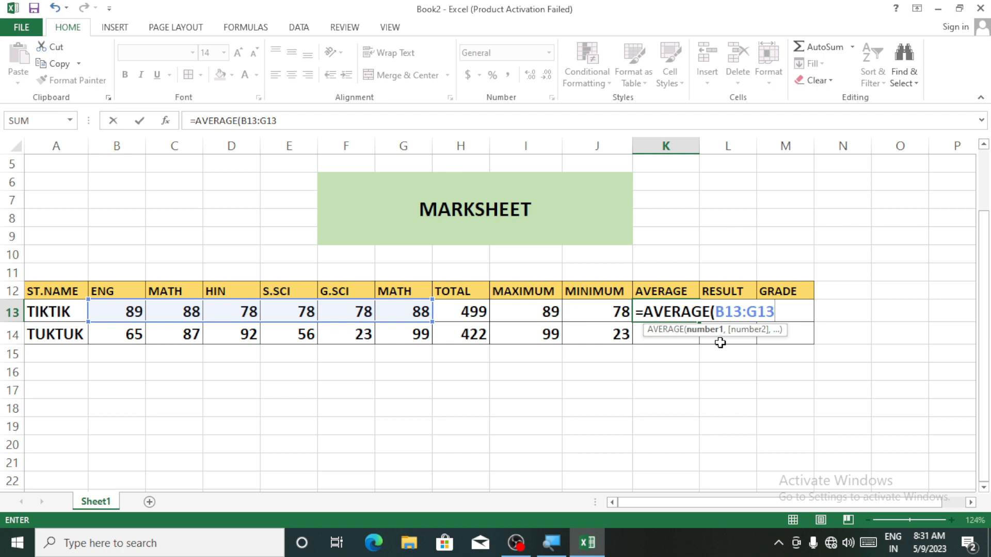
text())
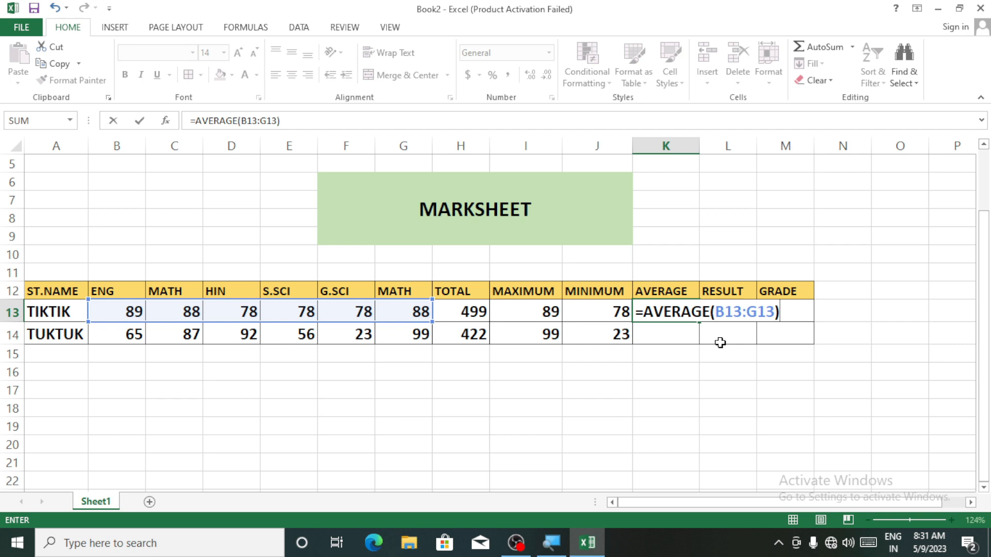
key(Return)
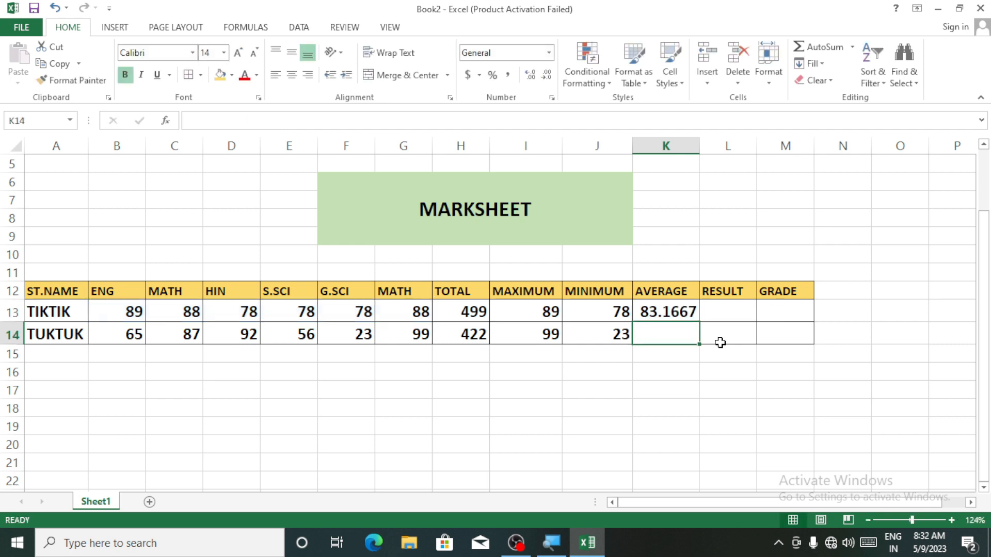
key(ctrl+d)
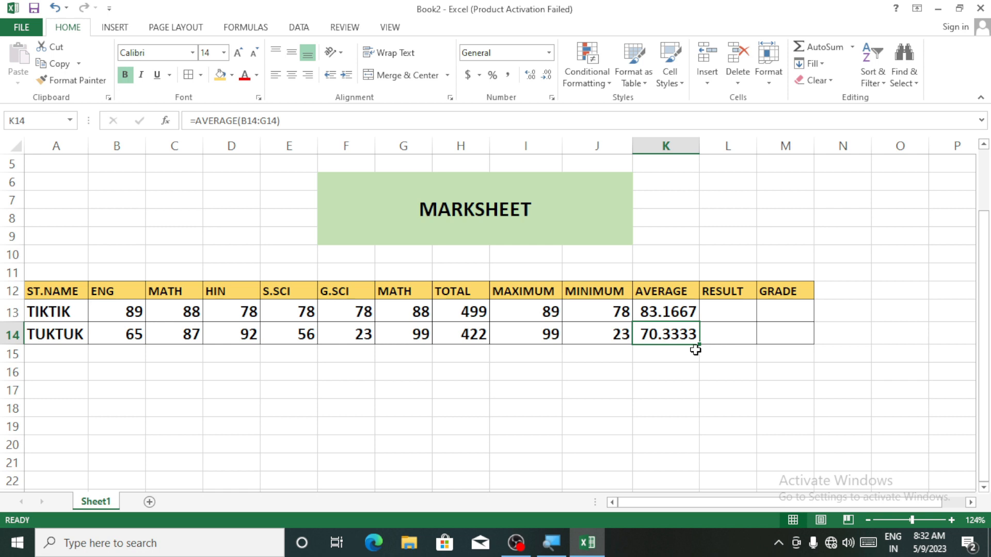
Step: Clear the AVERAGE cell K13 and replace its formula with =H13/6, dividing the first student's total by six
click(684, 311)
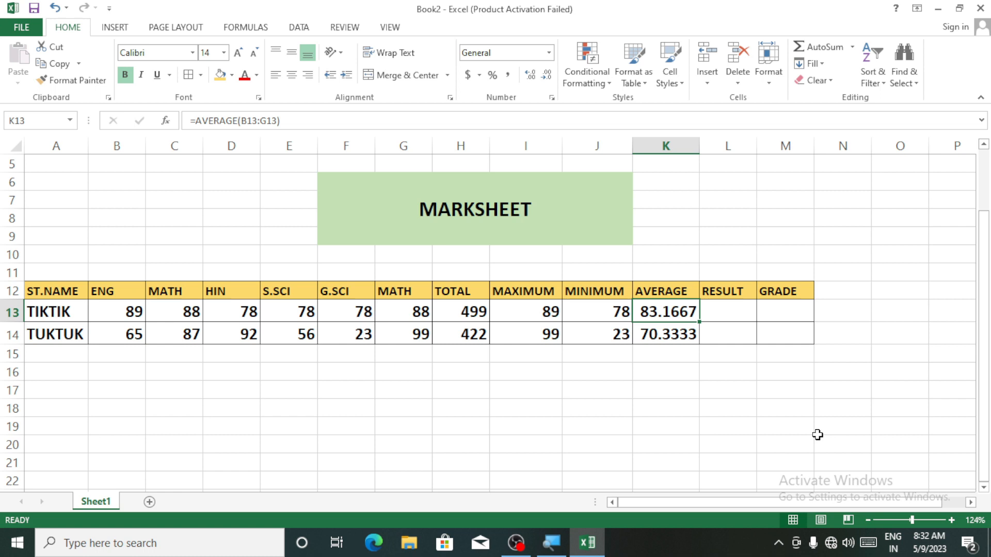
key(Delete)
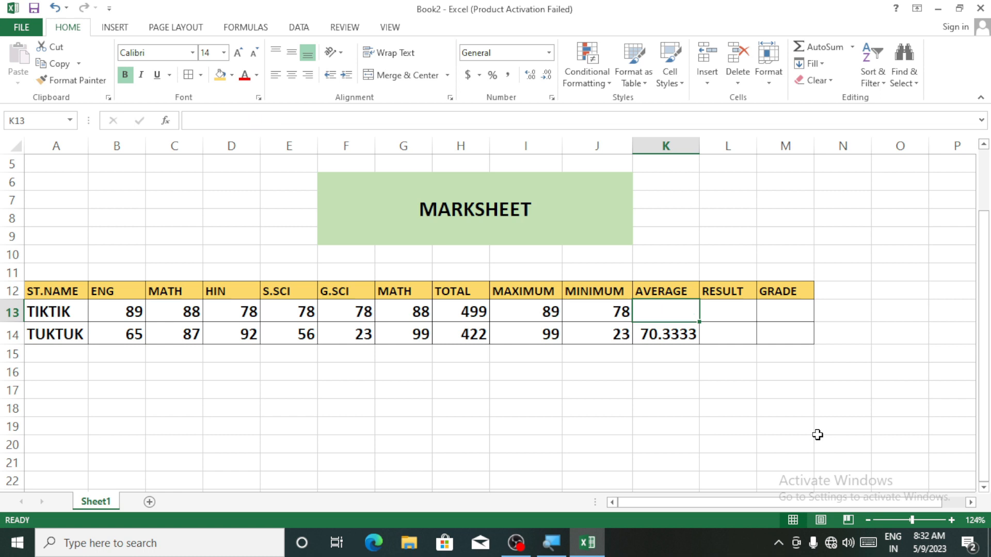
text(=)
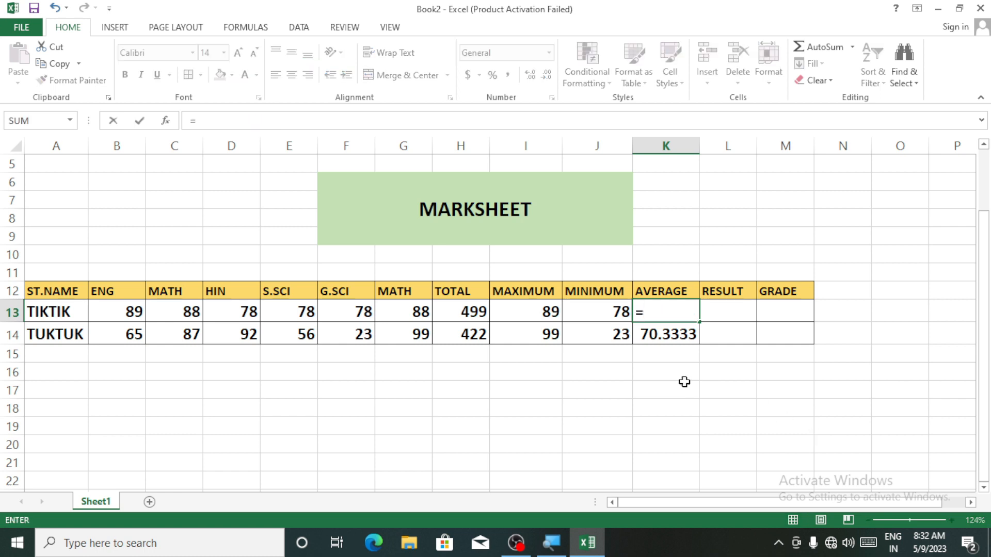
click(467, 312)
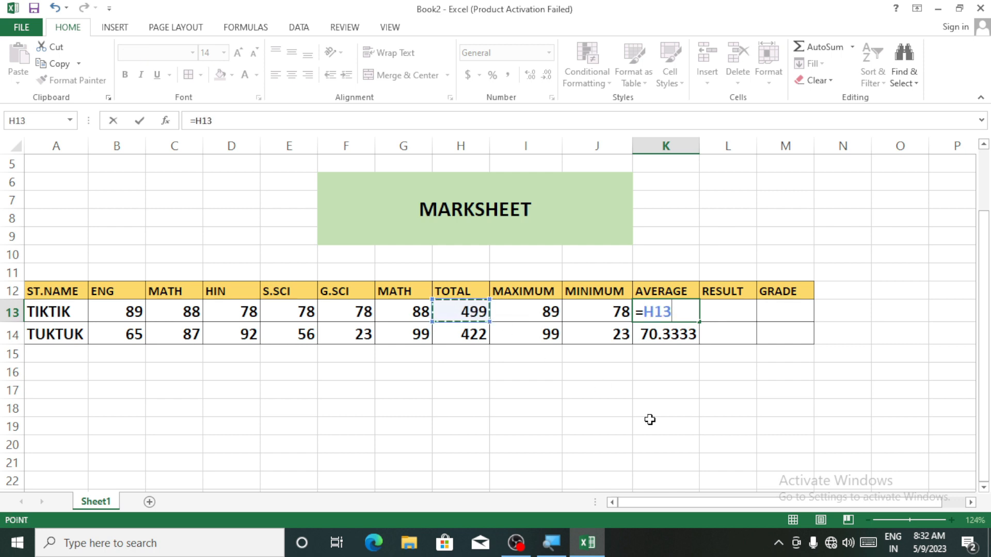
text(/)
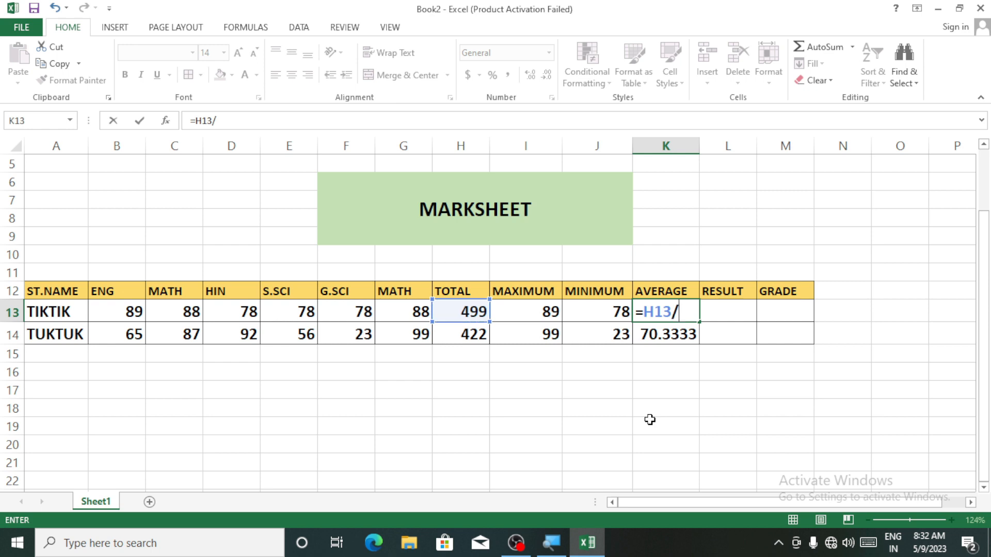
text(6)
key(Return)
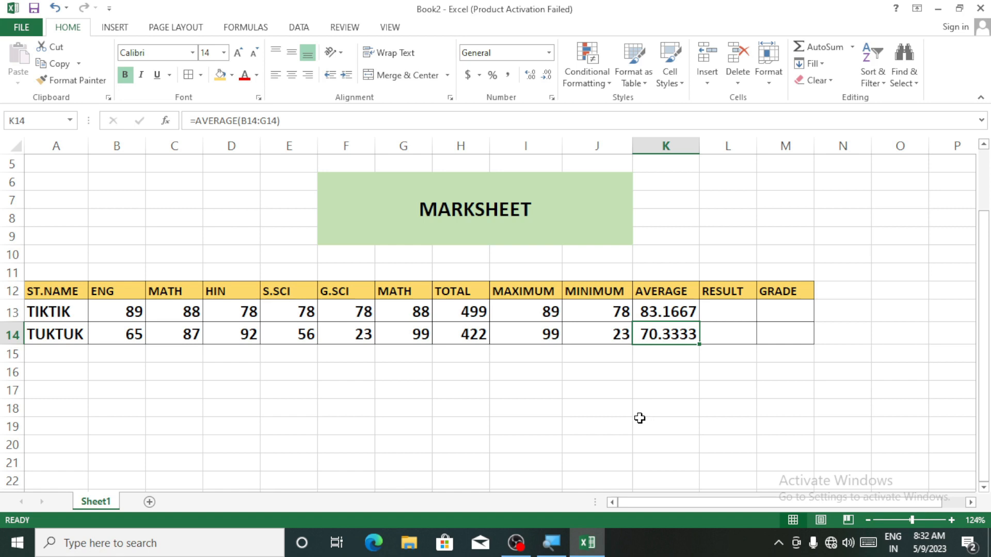
click(649, 310)
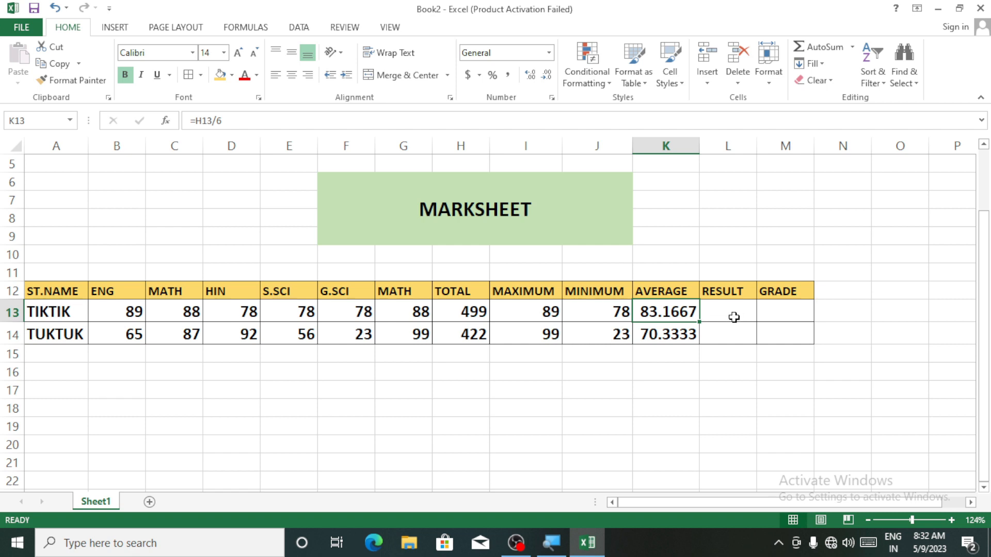
click(724, 390)
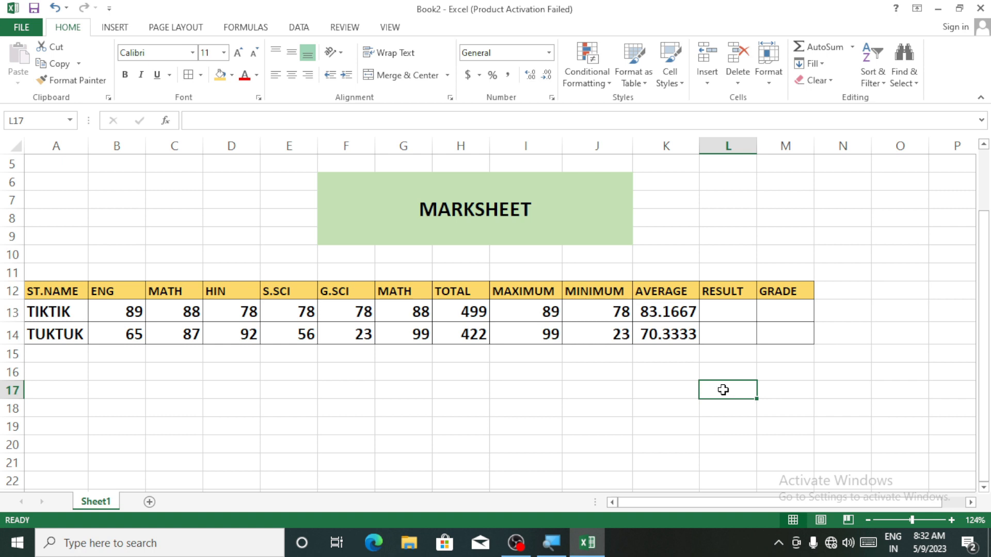
Step: Reduce the first student's average in cell K13 to one decimal place
click(671, 316)
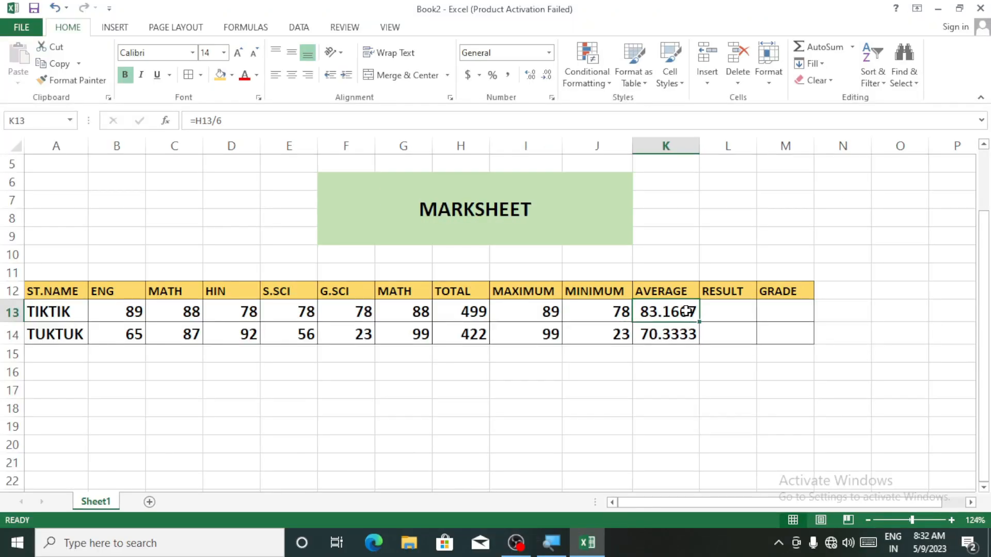
click(547, 76)
click(547, 76)
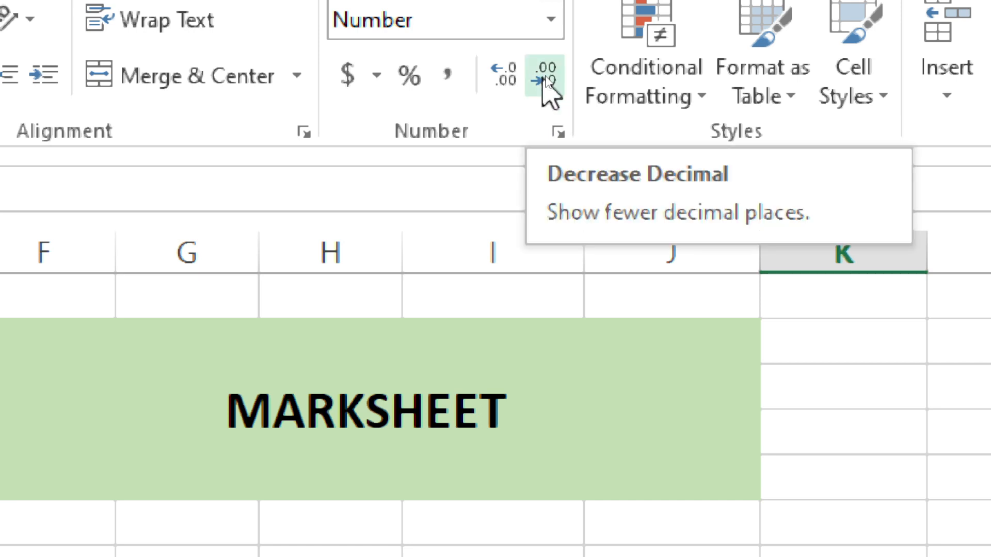
click(545, 77)
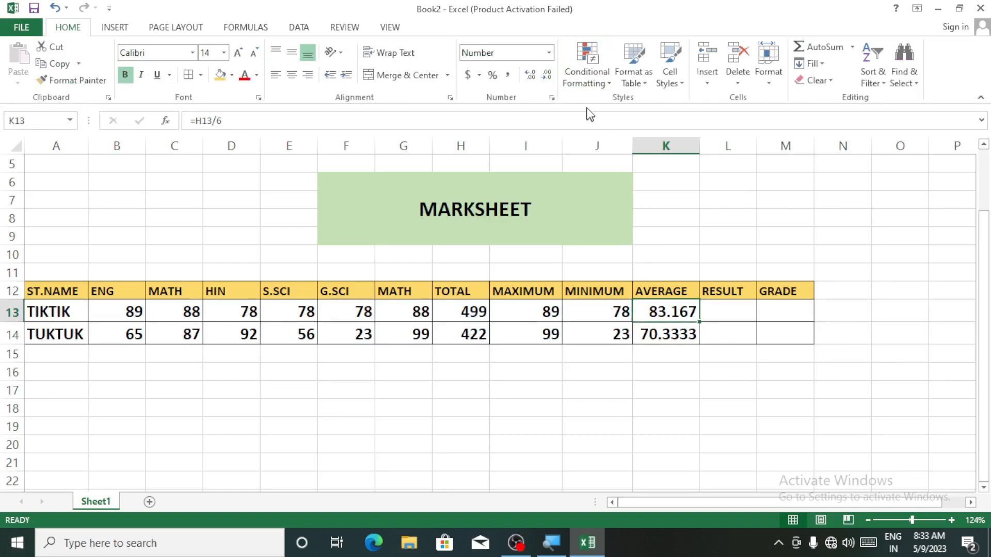
click(546, 79)
click(546, 78)
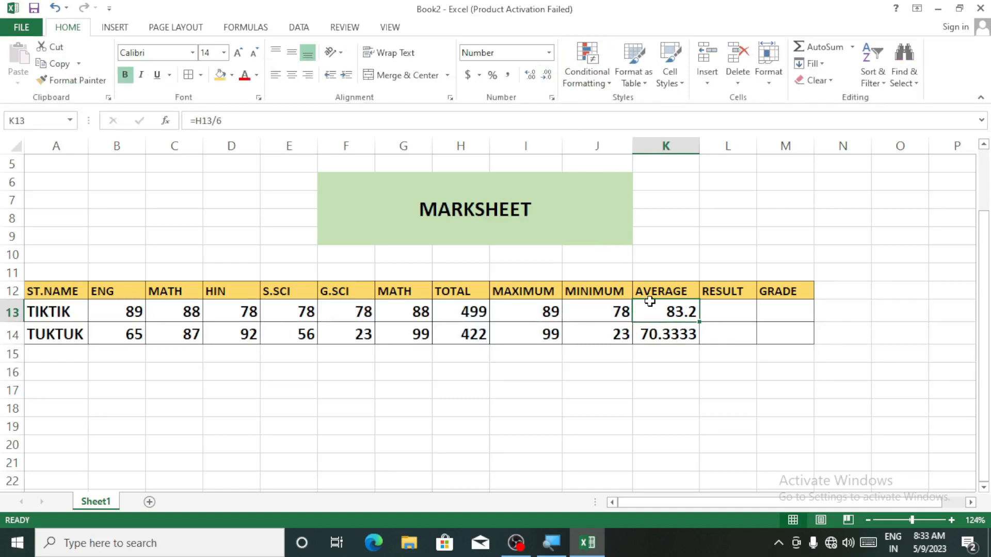
Step: Show the second student's average in cell K14 with one decimal place
click(654, 333)
click(547, 77)
click(546, 76)
click(546, 76)
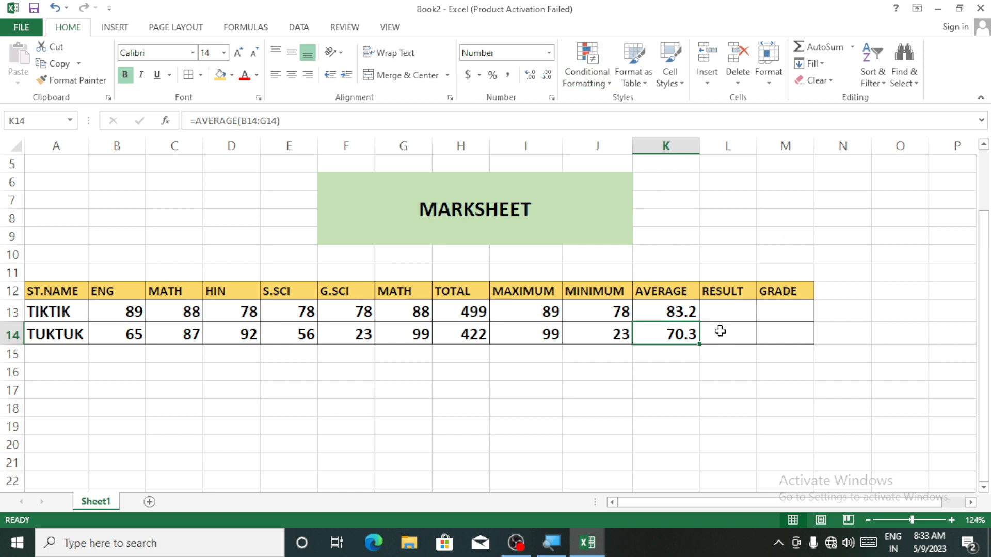
Step: Start the RESULT formula in cell L13 with an IF that returns "PASS" when the average K13 is >=30
click(726, 305)
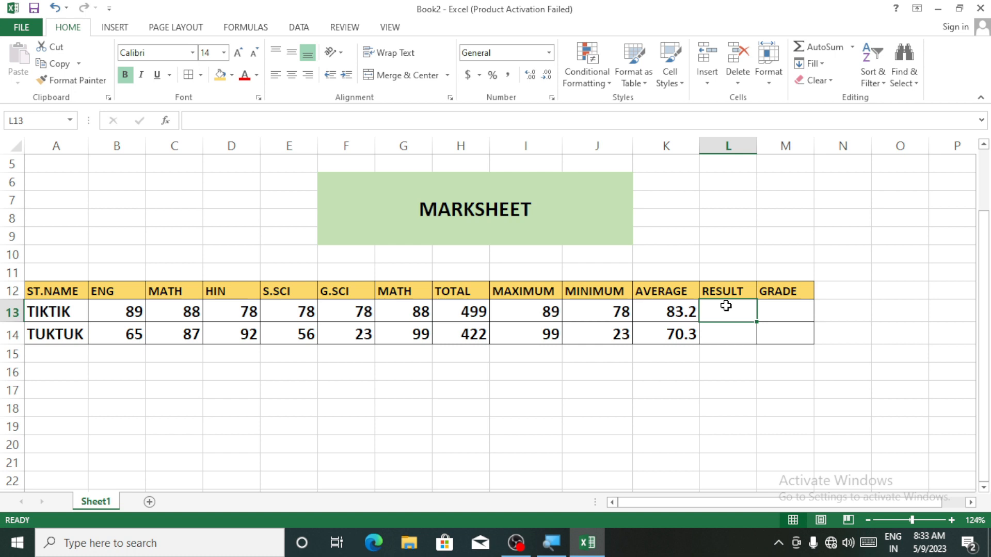
text(=)
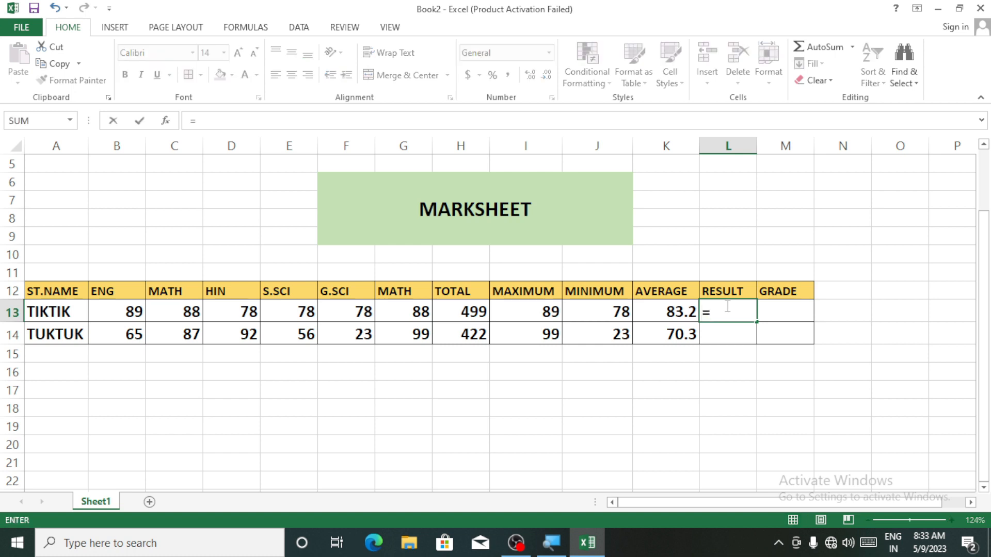
text(IF)
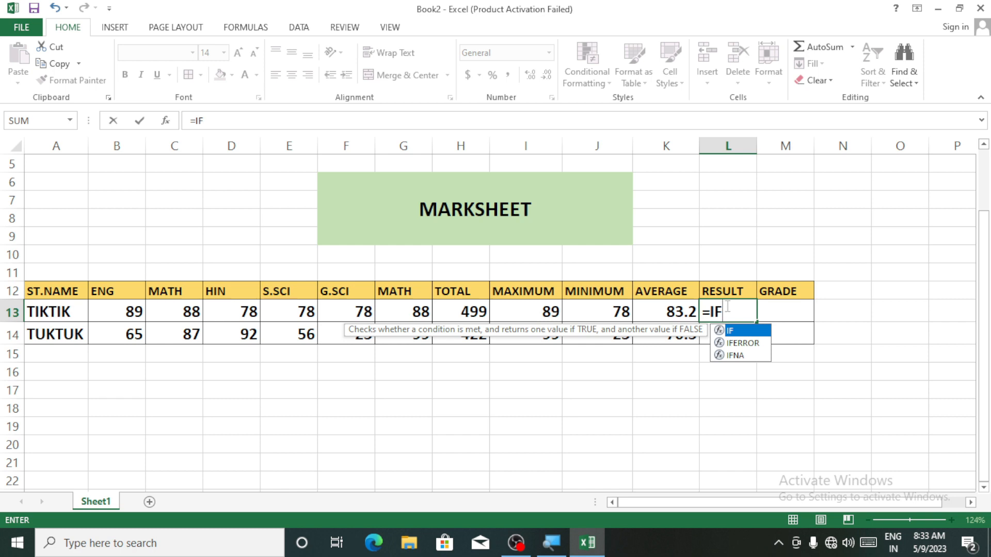
text(()
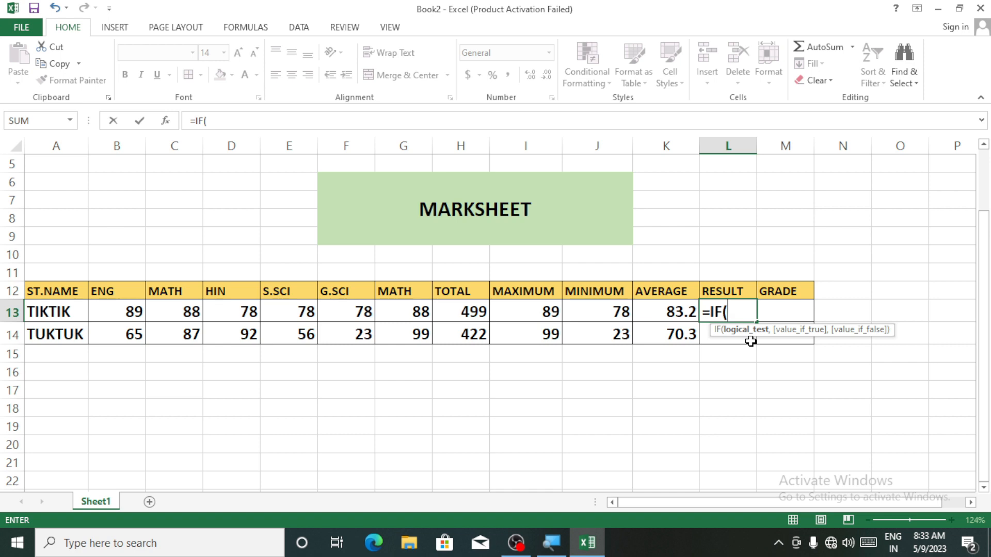
click(664, 311)
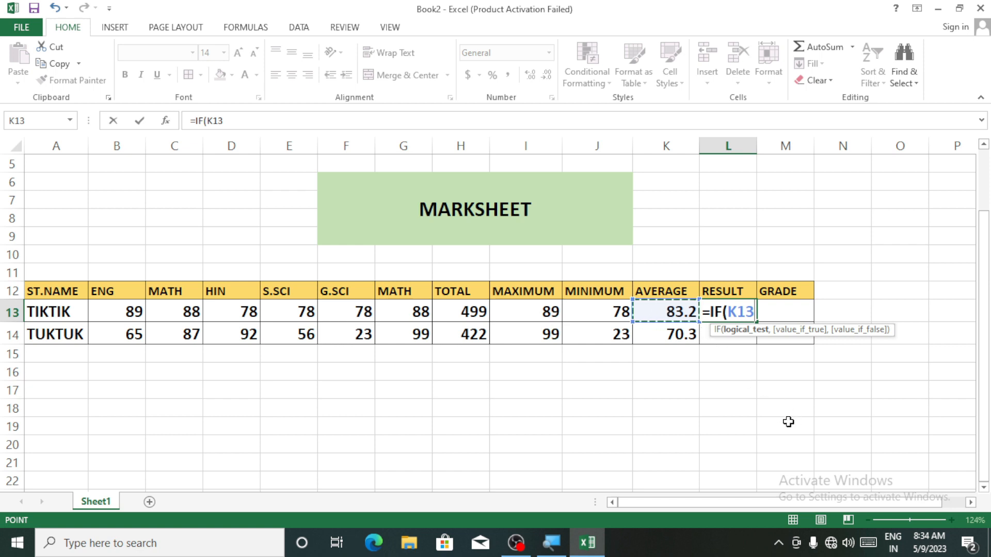
text(>=)
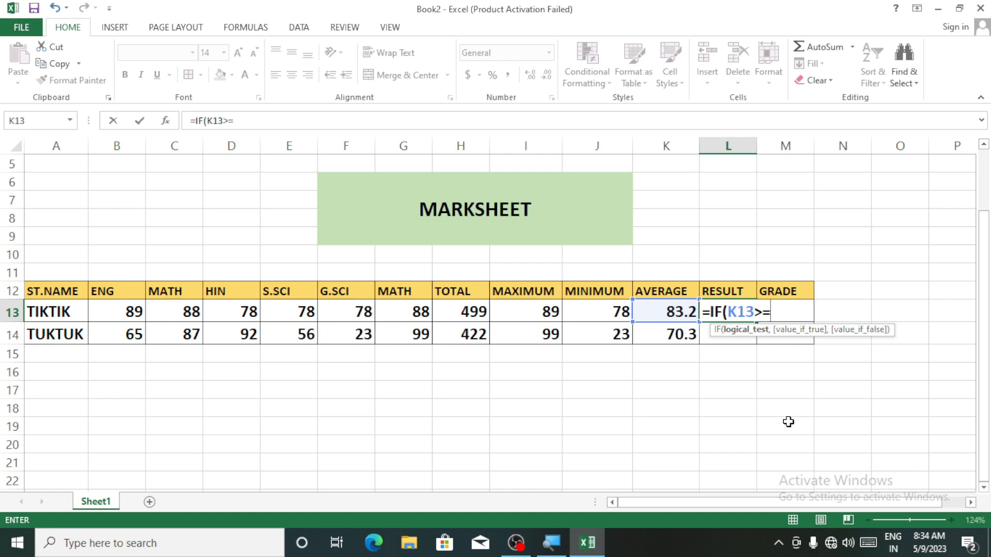
text(30)
text(,"PASS)
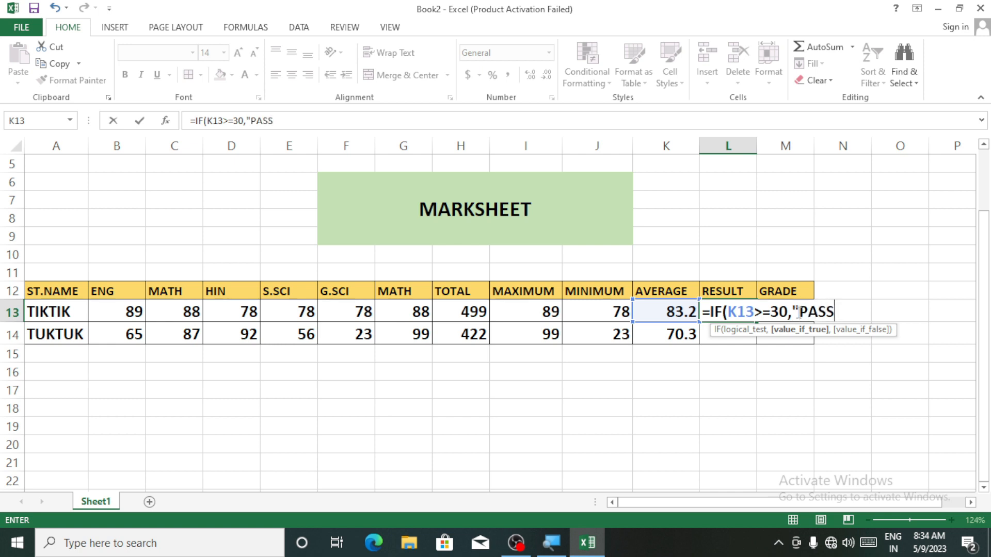
text(")
text(,)
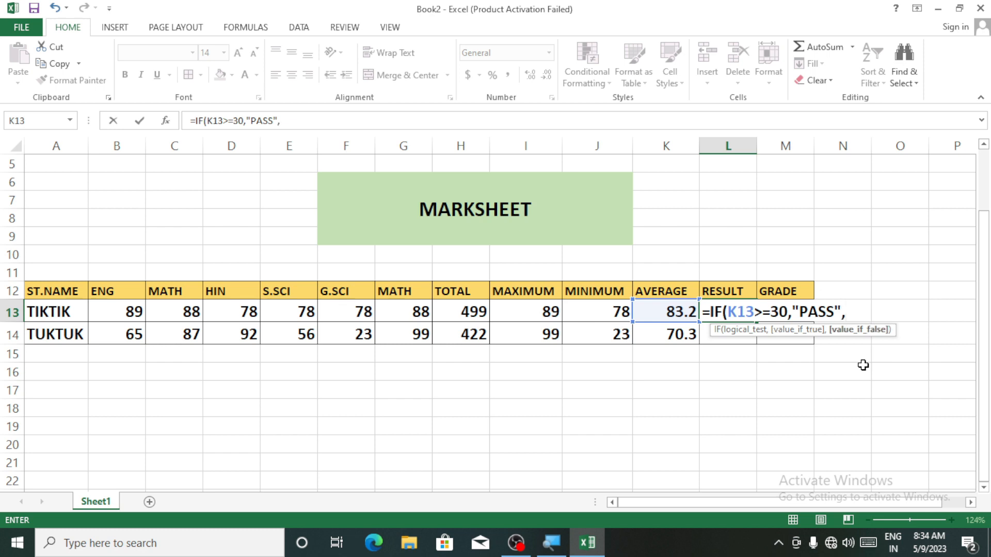
Step: Complete the L13 result formula with a nested IF that returns "FAIL" when K13 is <30
text(IF)
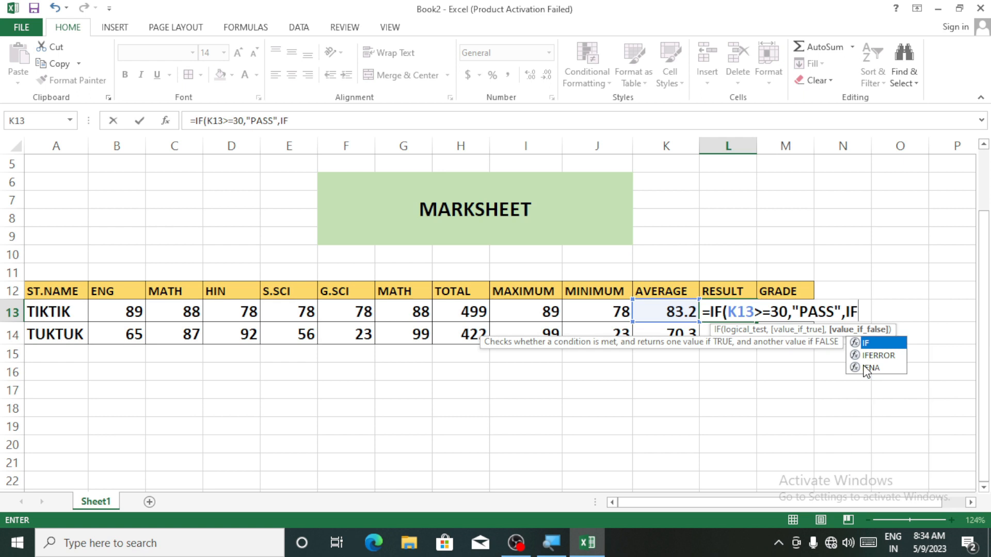
text(()
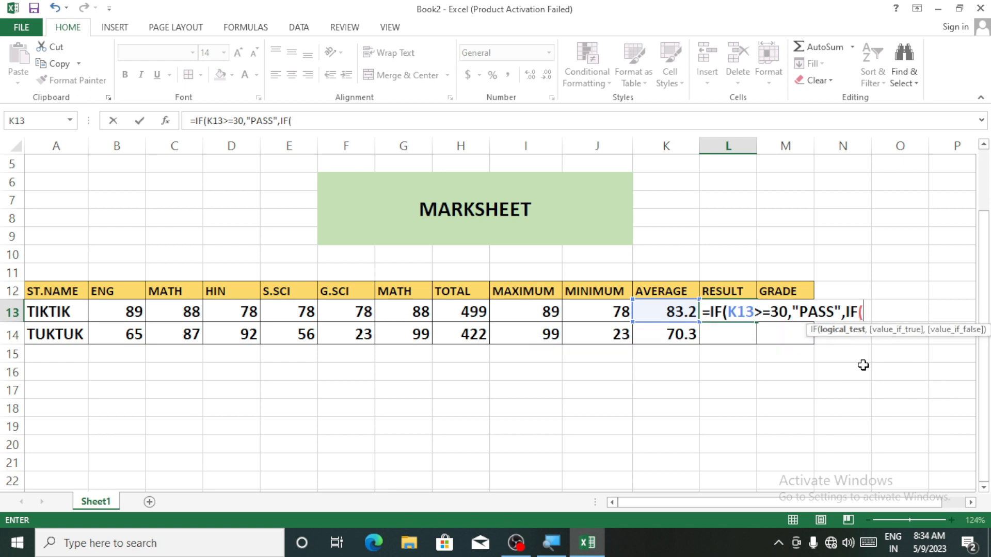
click(666, 310)
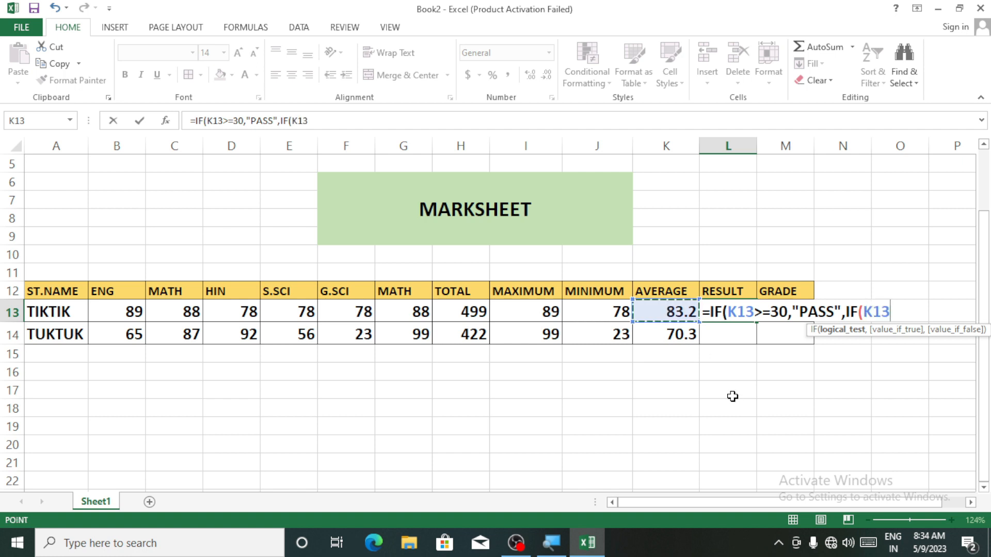
text(<30)
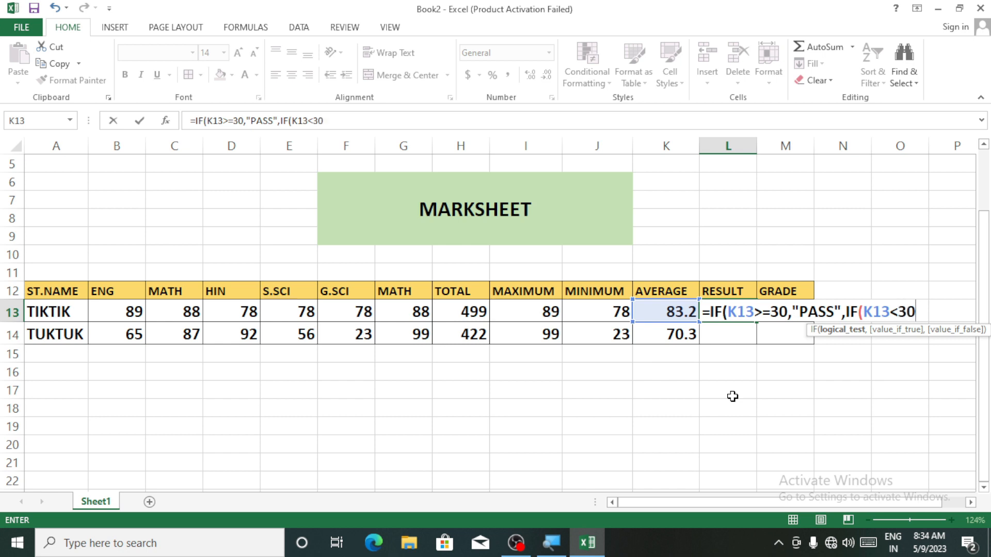
text(,)
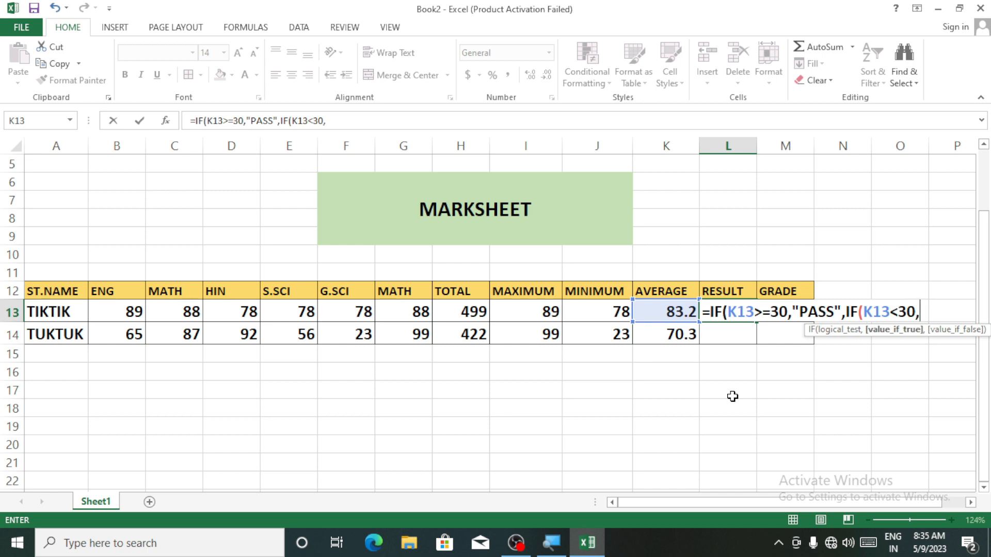
text("FAIL")
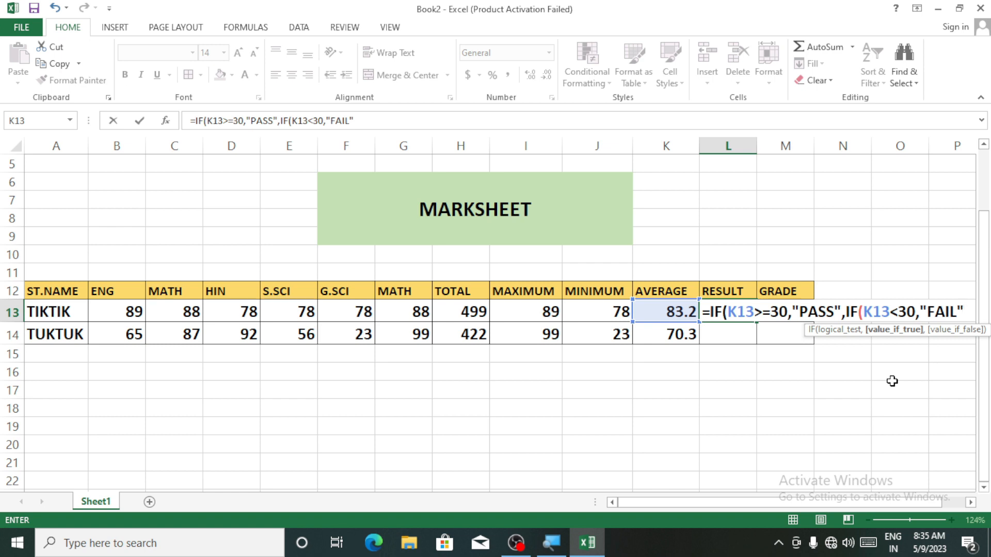
text()))
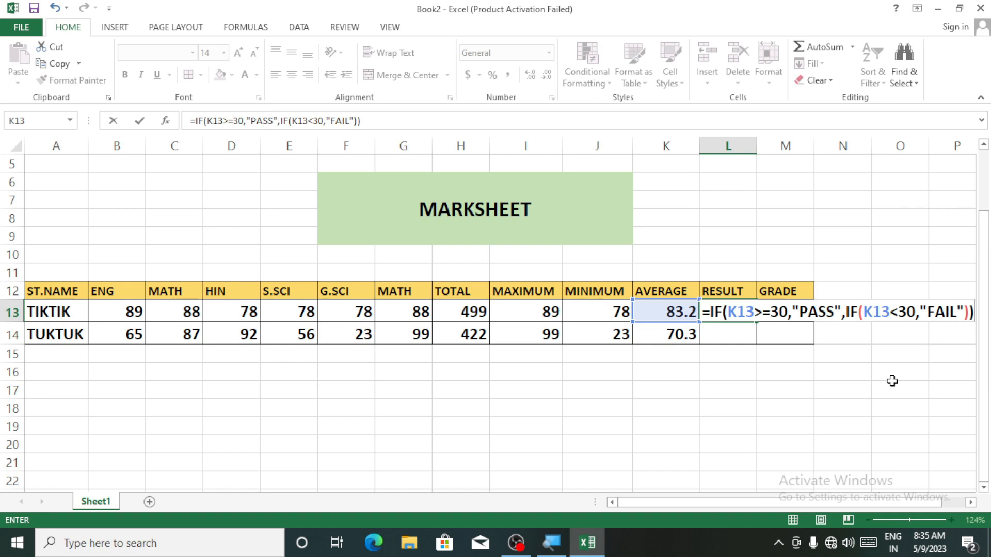
key(Return)
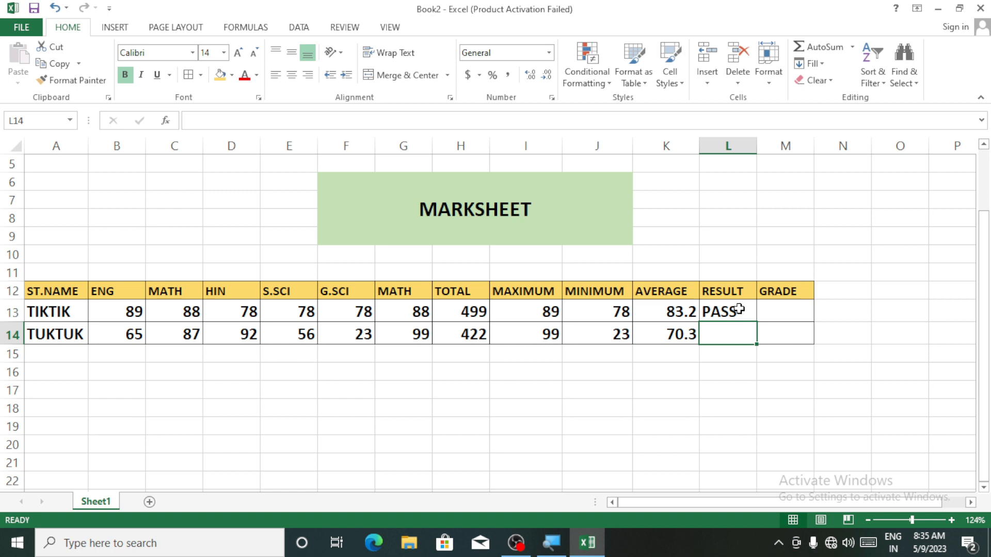
Step: Fill the RESULT formula from L13 down to the second student's cell L14
drag(736, 312, 737, 339)
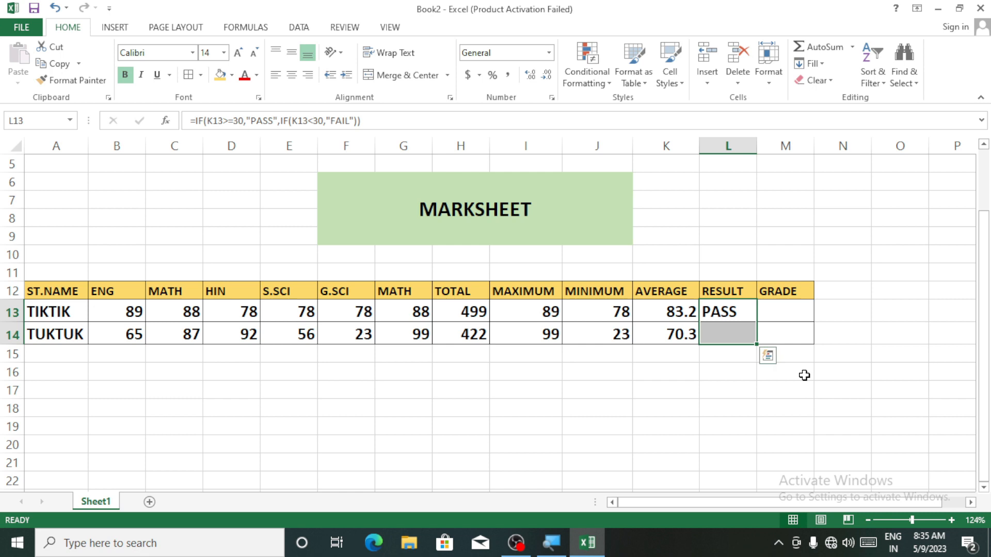
key(ctrl+d)
click(816, 398)
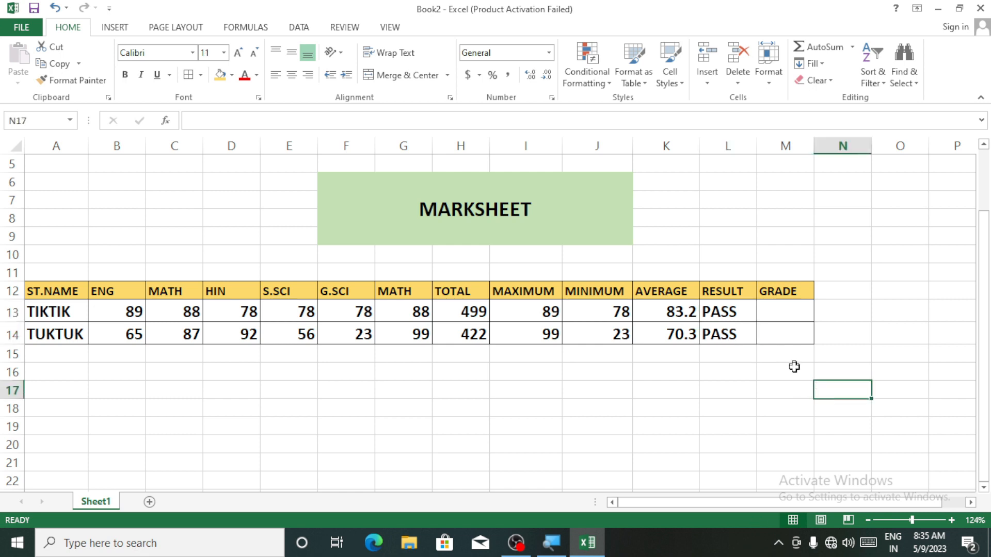
Step: Start the GRADE formula in cell M13 with an IF that returns "A" when the average K13 is >=60
click(792, 315)
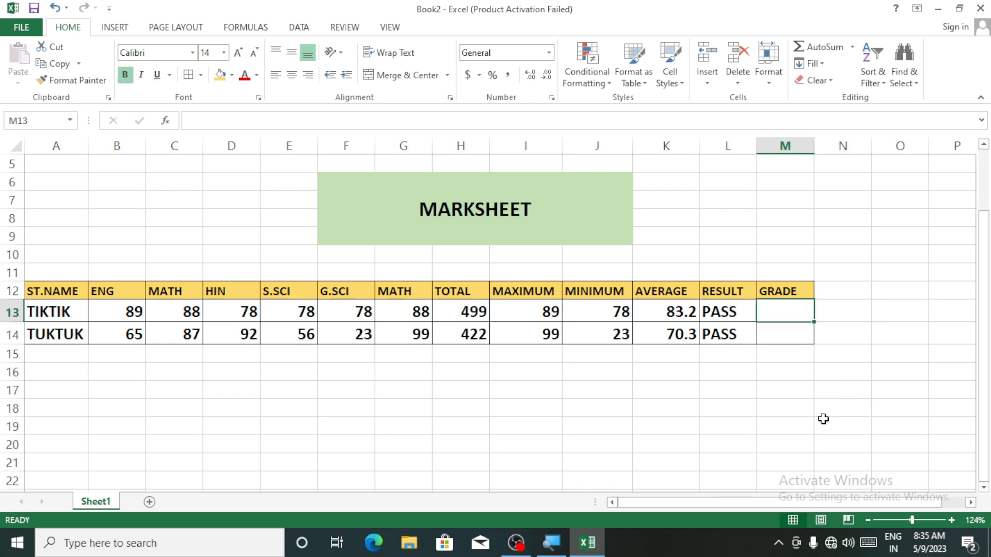
text(=IF)
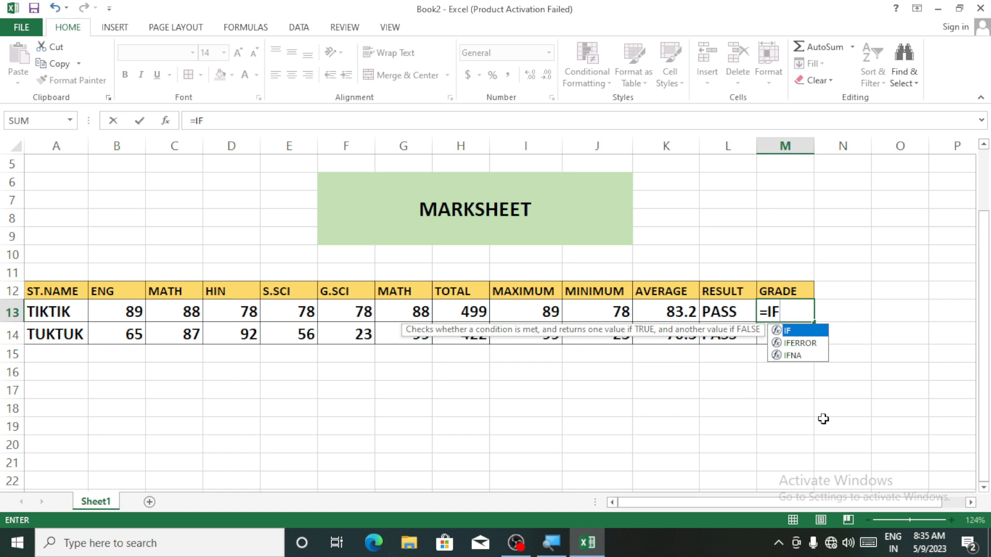
text(()
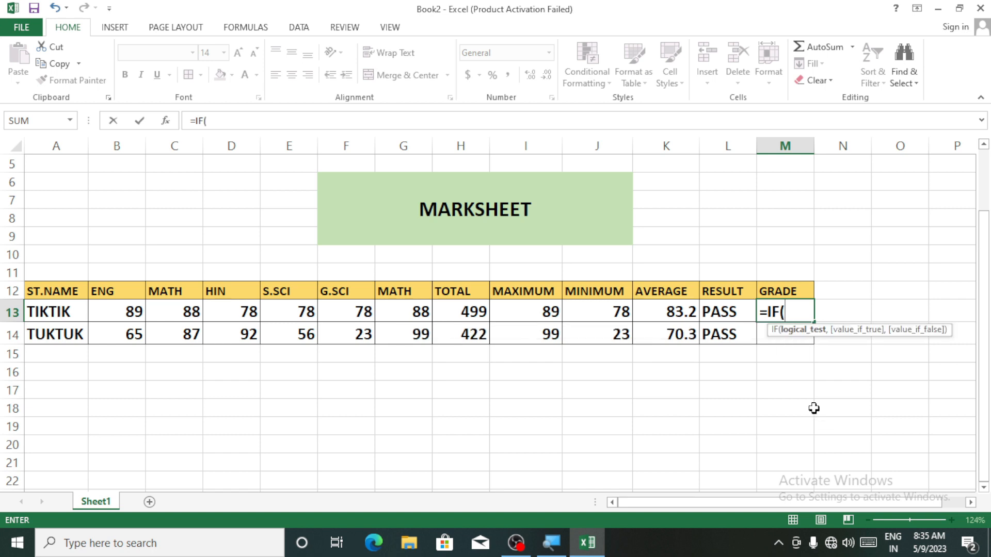
click(680, 316)
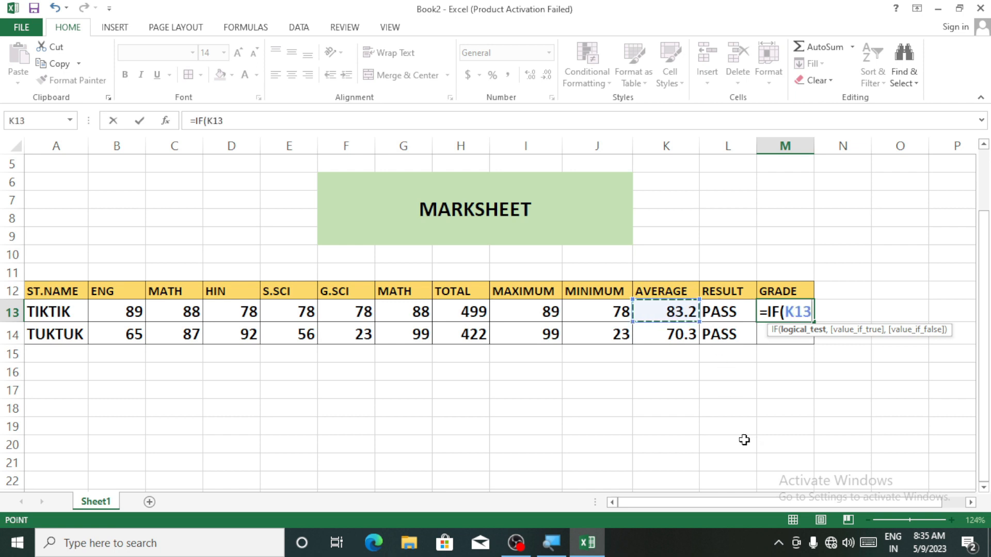
text(>=)
text(6)
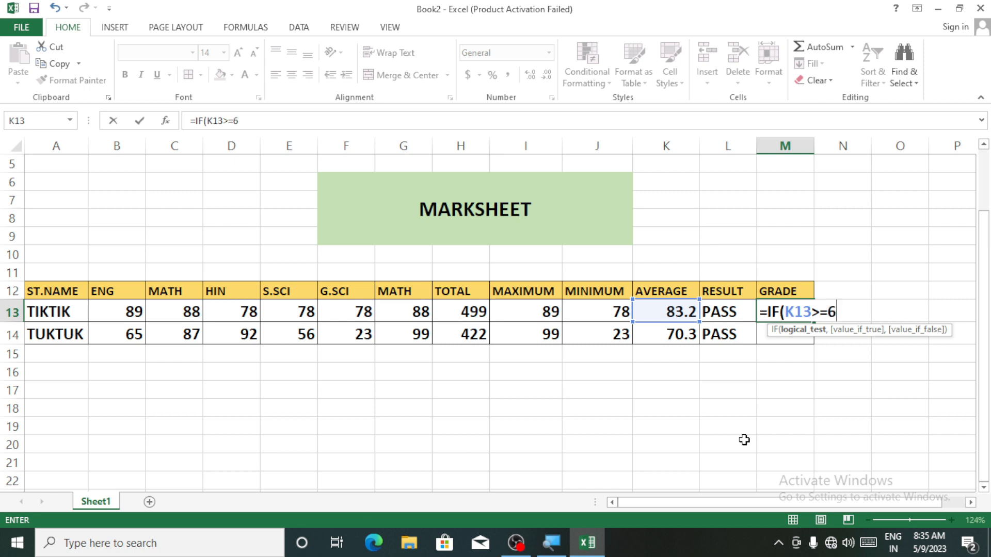
text(0,")
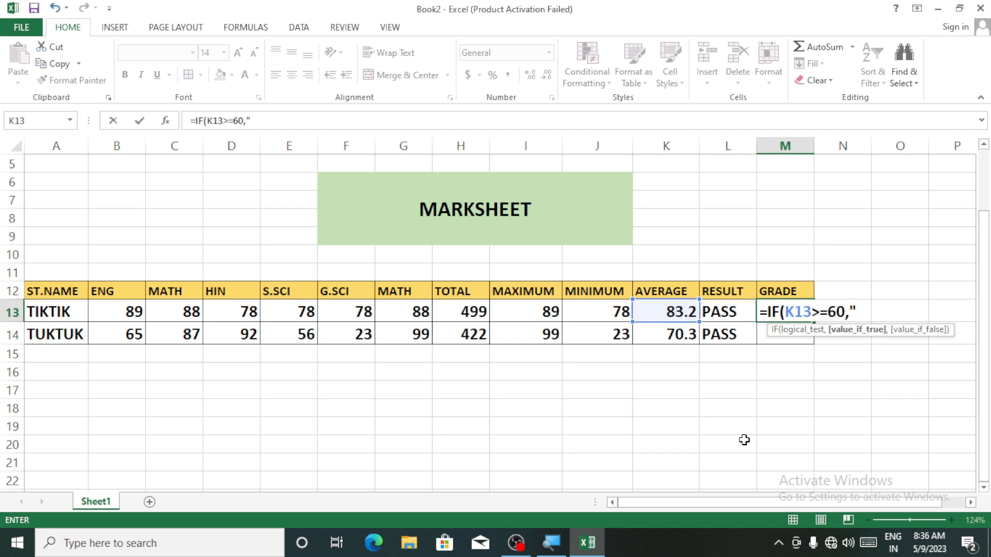
text(A",)
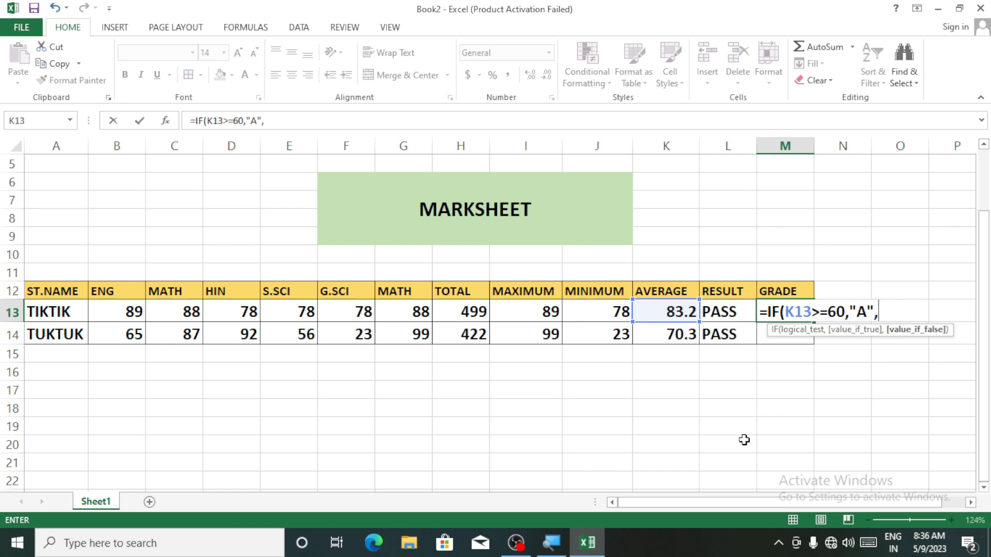
Step: Add a nested IF to the M13 grade formula that returns "B" when K13 is >=45
text(IF()
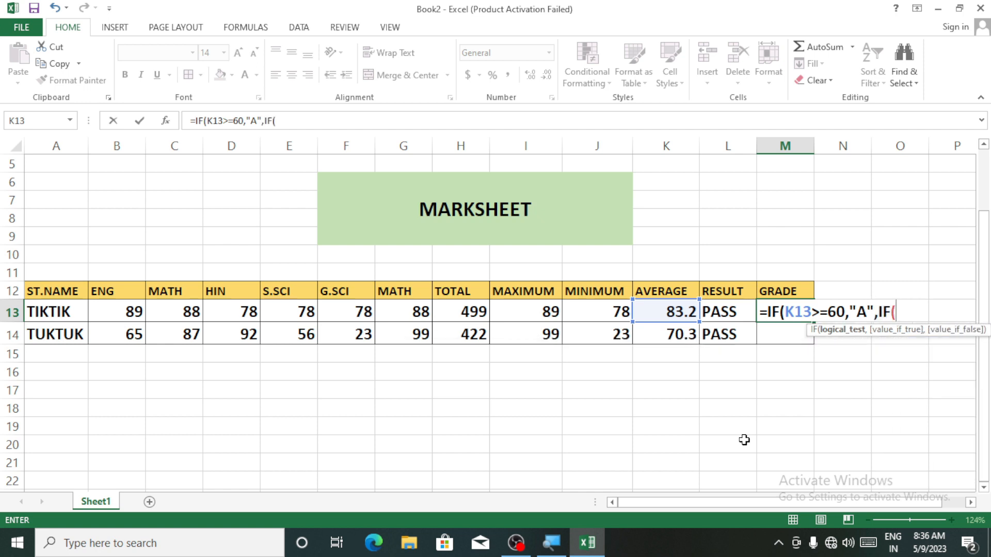
click(676, 310)
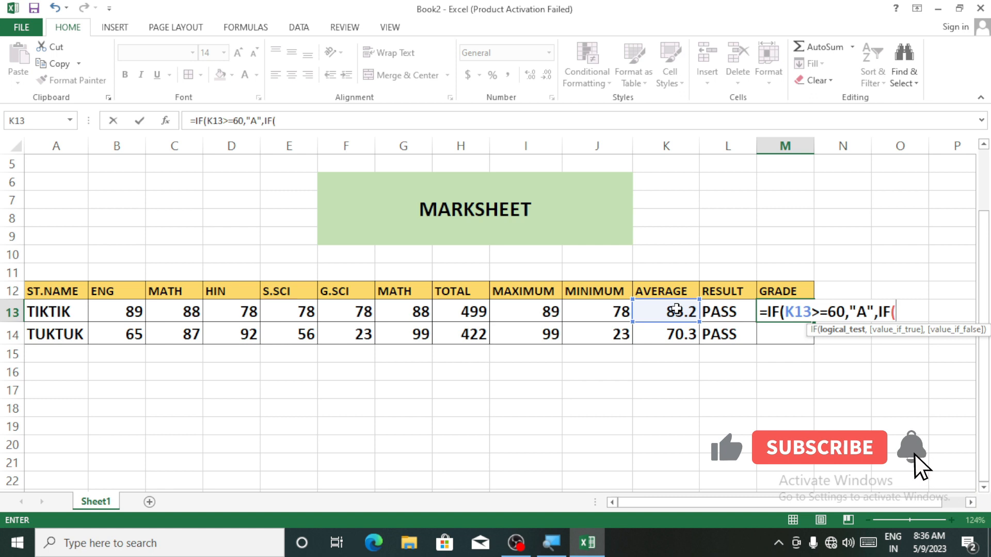
text(>=)
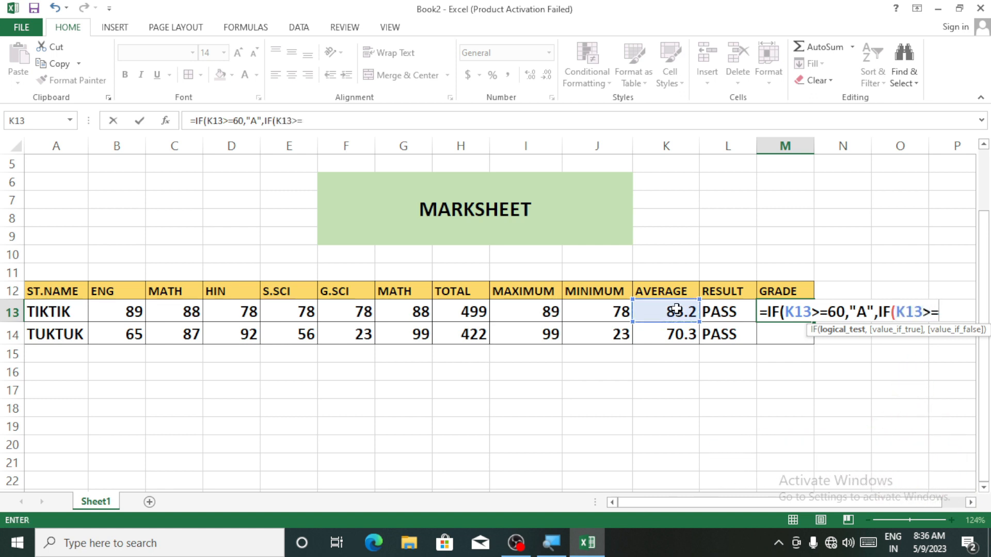
text(45,)
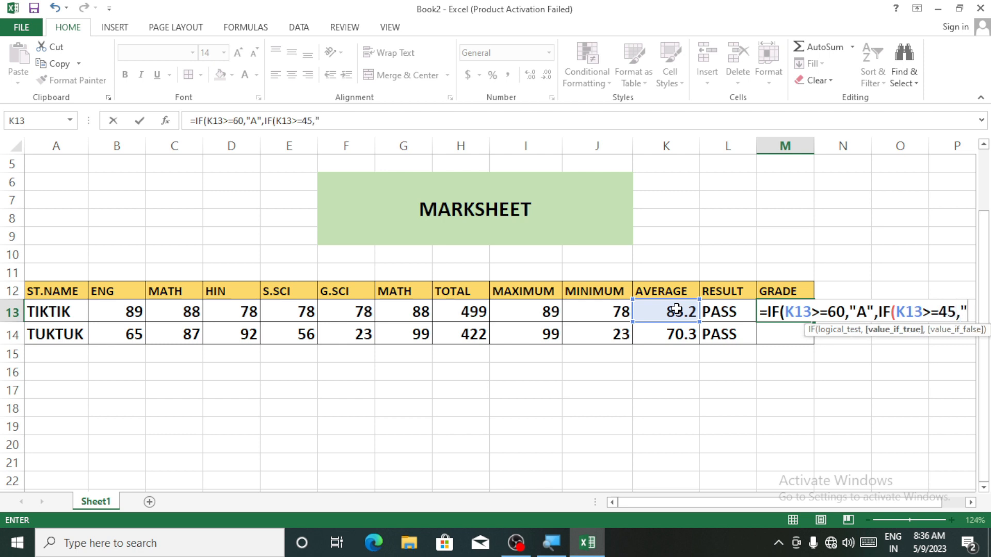
text("B)
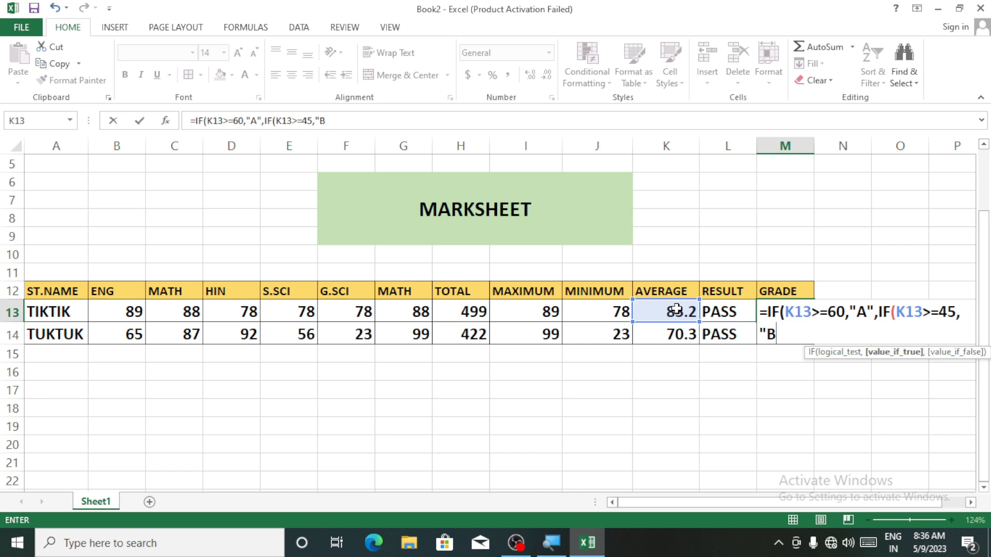
Step: Add a nested IF to the M13 grade formula that returns "C" when K13 is >=30
text(",IF()
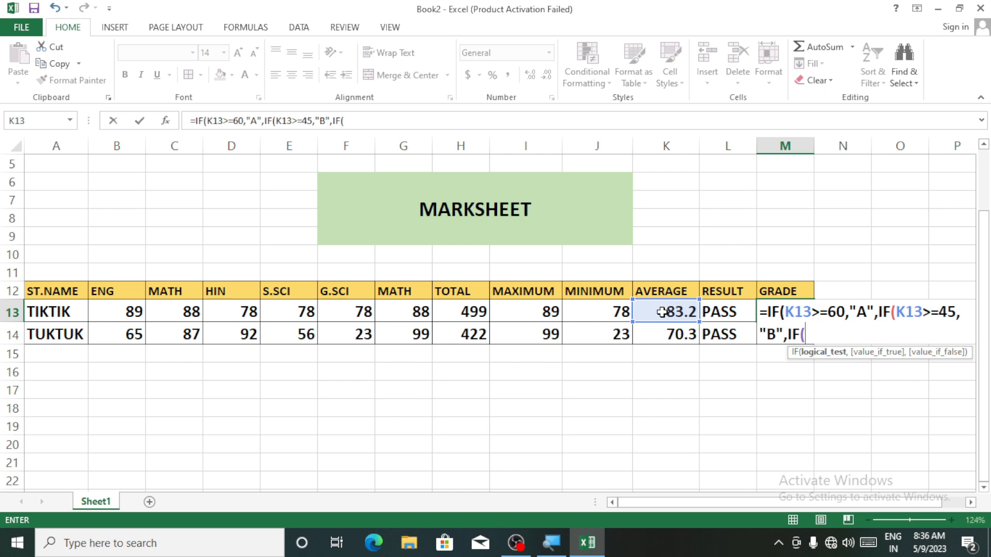
click(655, 313)
text(>)
text(=)
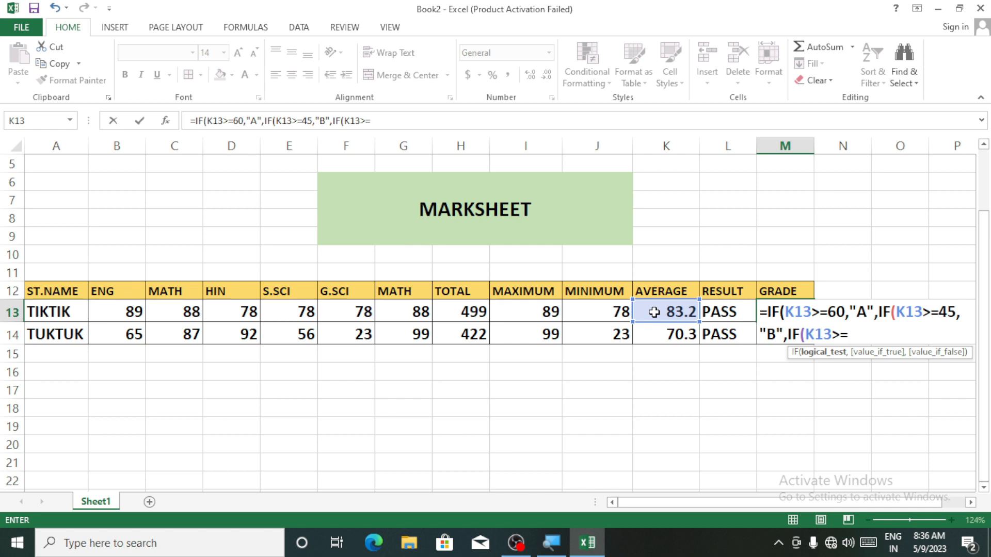
text(30,"C)
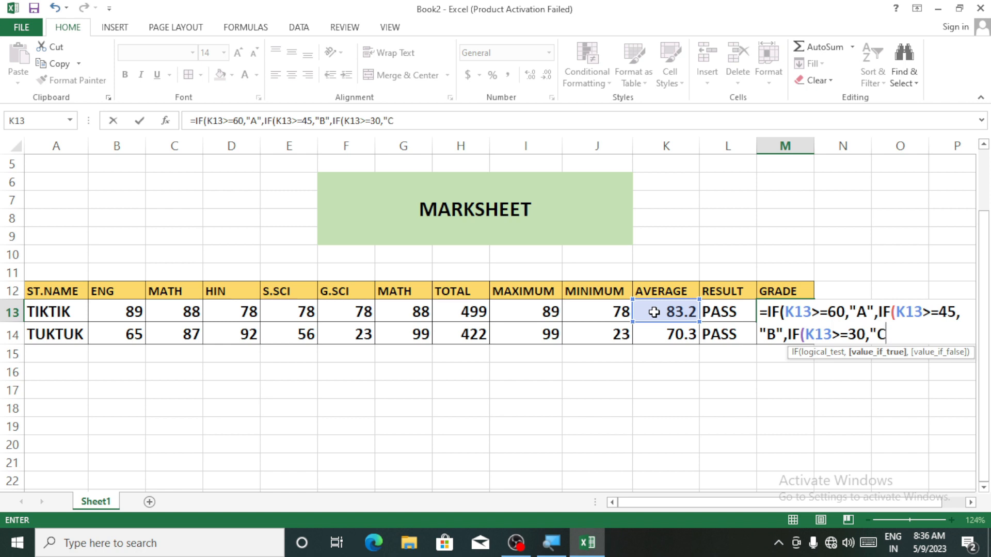
text(")
text(,)
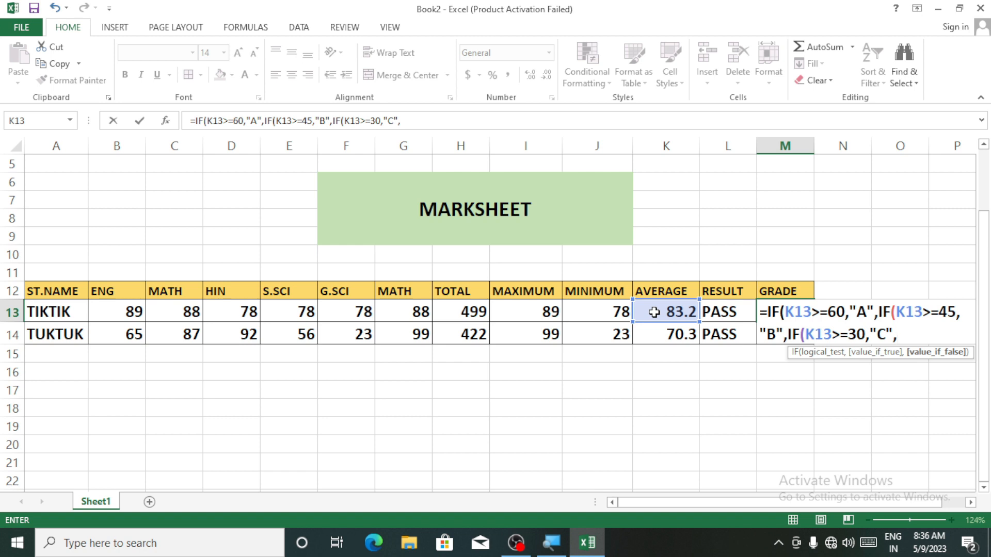
Step: Complete the M13 grade formula with a nested IF that returns "FAIL" when K13 is <30
text(IF()
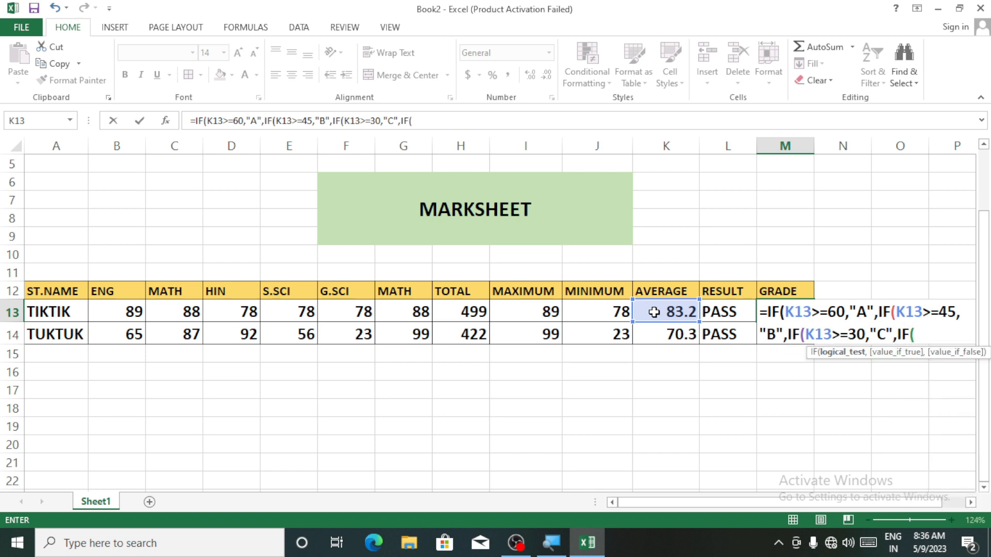
click(651, 311)
text(<)
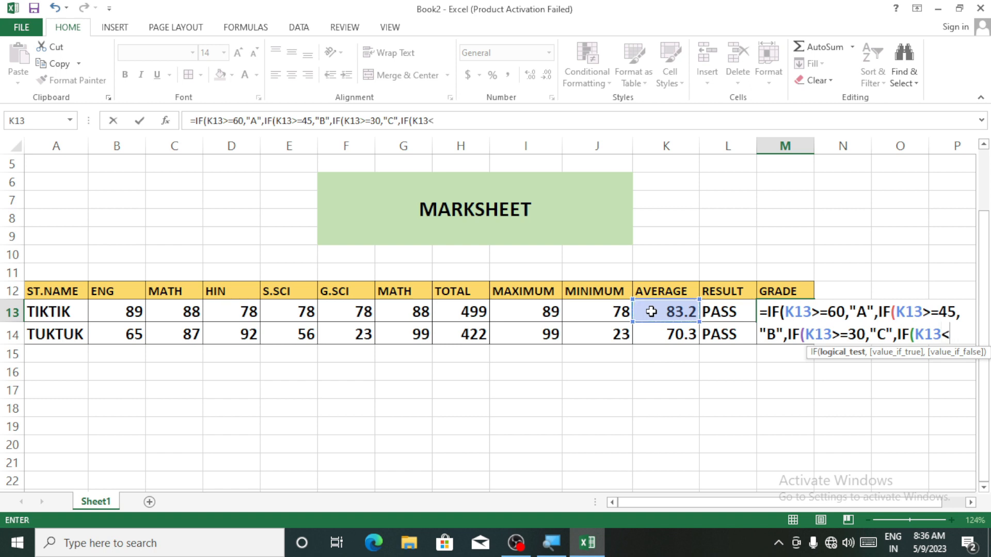
text(30,")
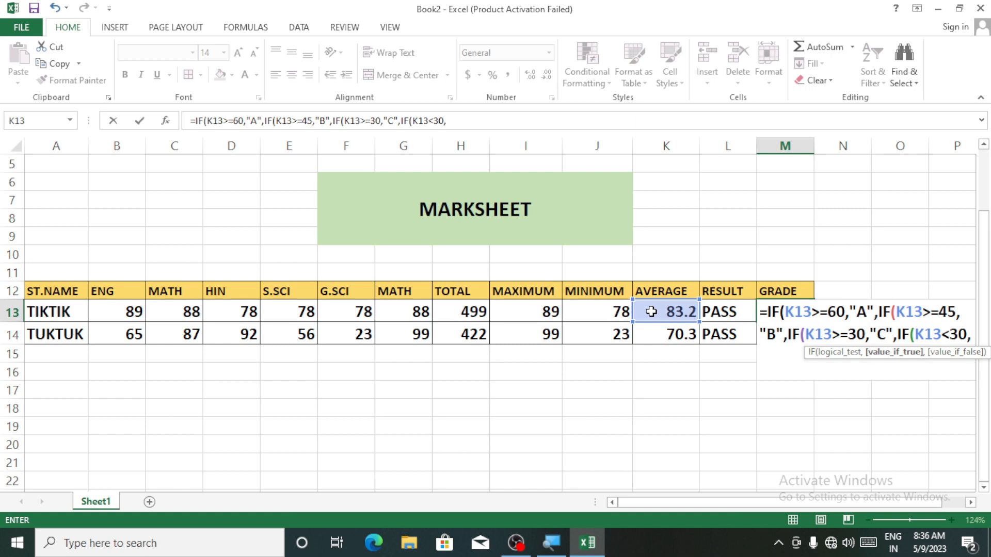
text(FAIL)
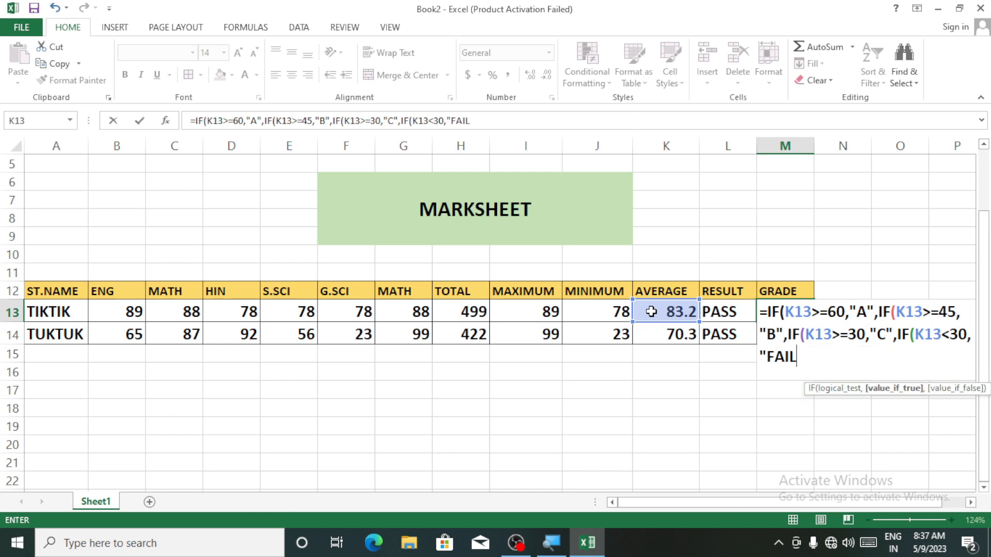
text(")
text()))))
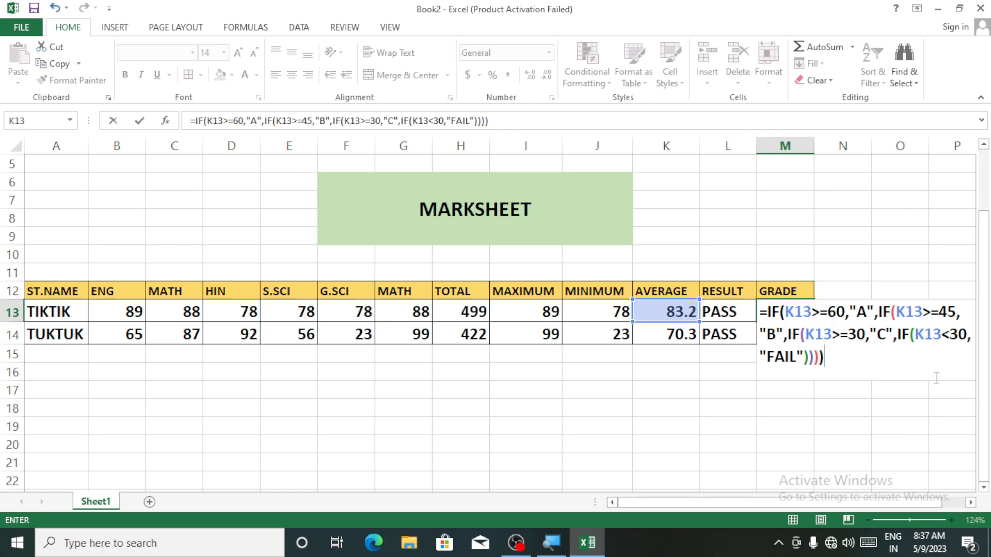
key(ctrl+Return)
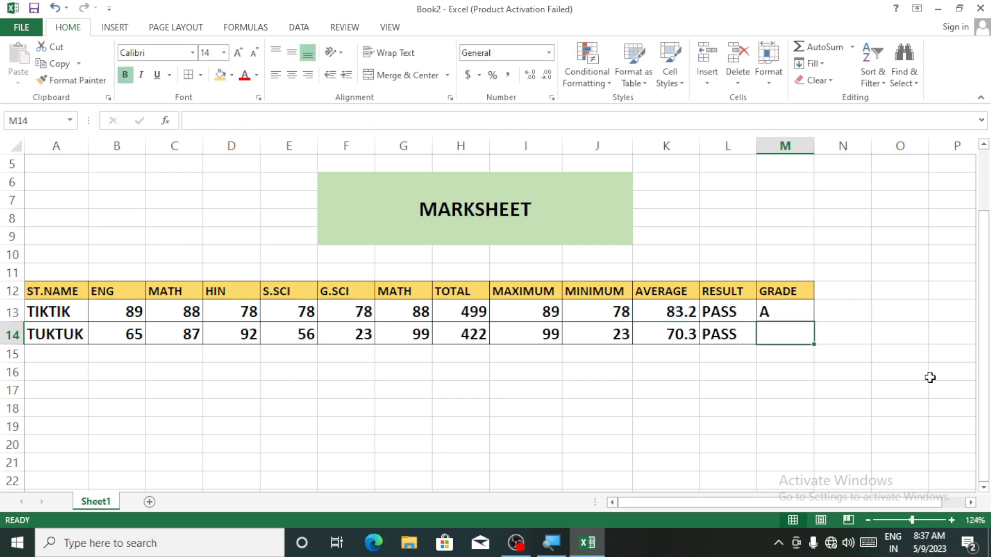
Step: Fill the GRADE formula from M13 down to the second student's cell M14
drag(796, 308, 794, 329)
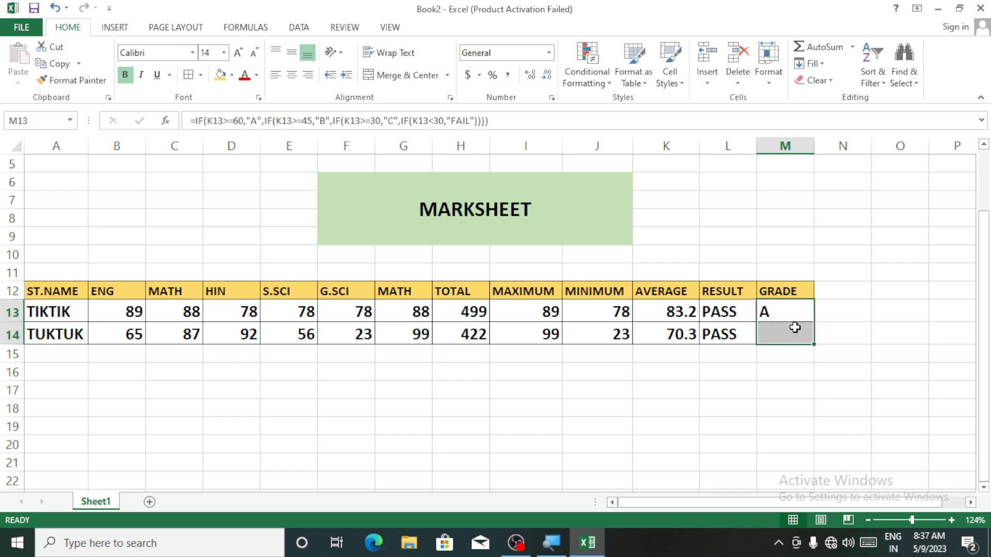
key(ctrl+d)
click(811, 405)
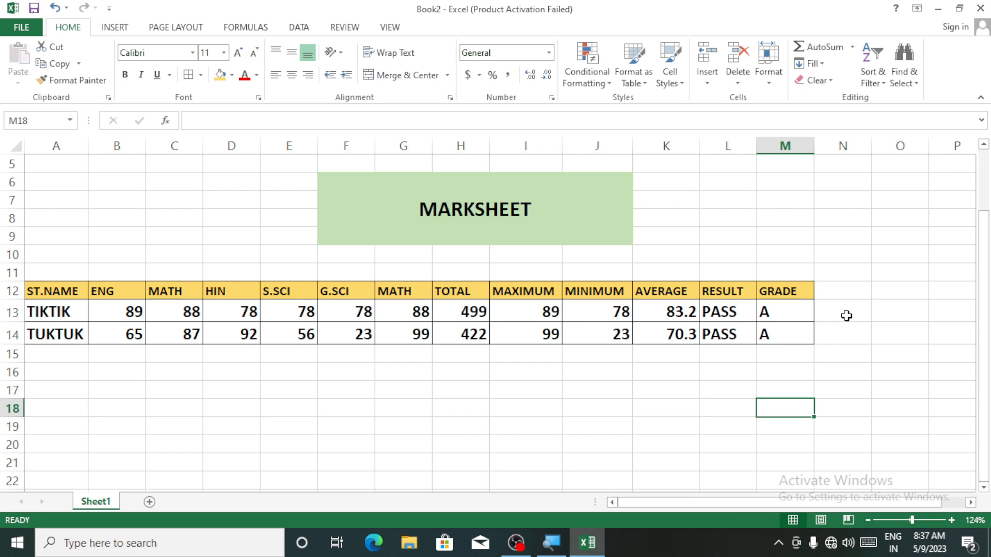
click(841, 294)
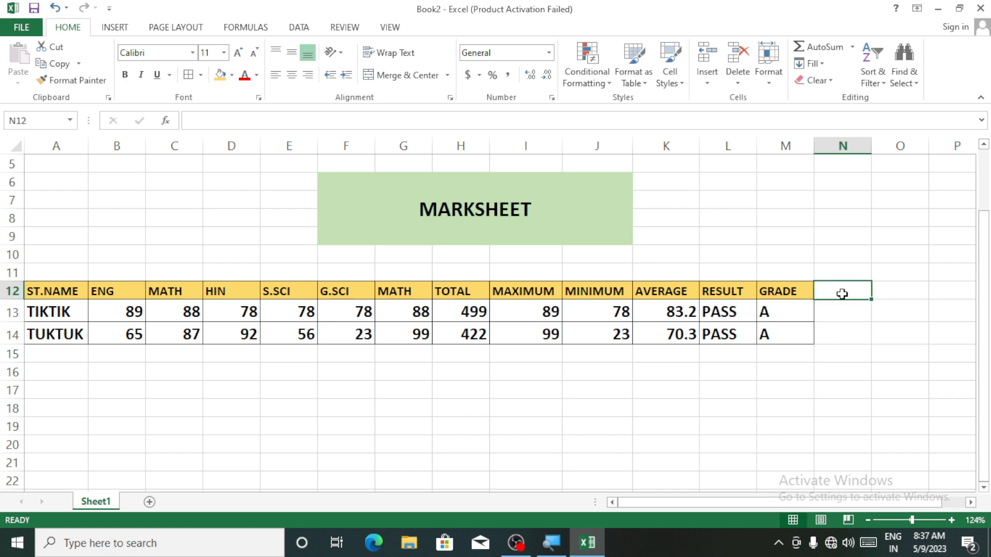